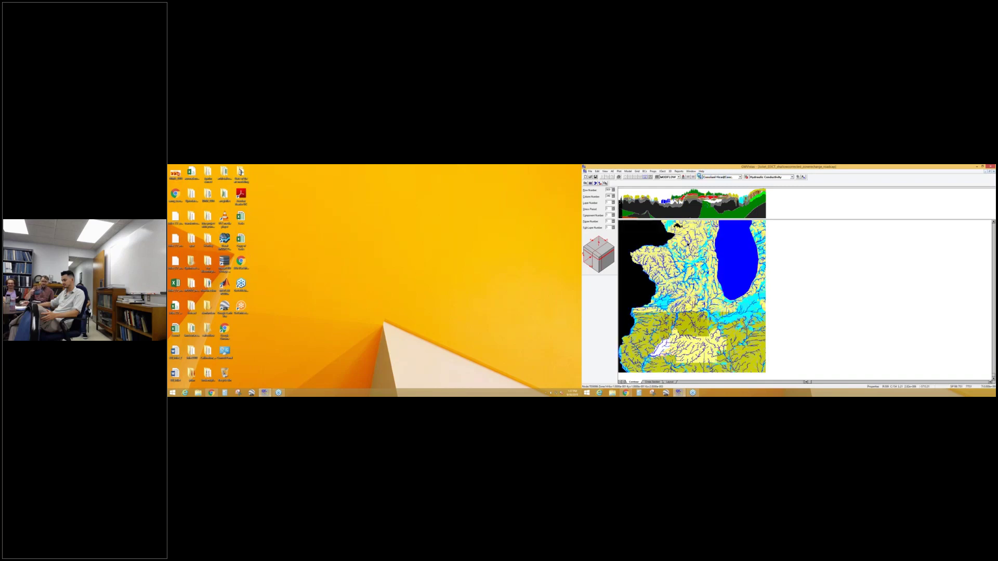
# Display the Hydraulic Conductivity property zones on the model map and cross section
pyautogui.click(700, 177)
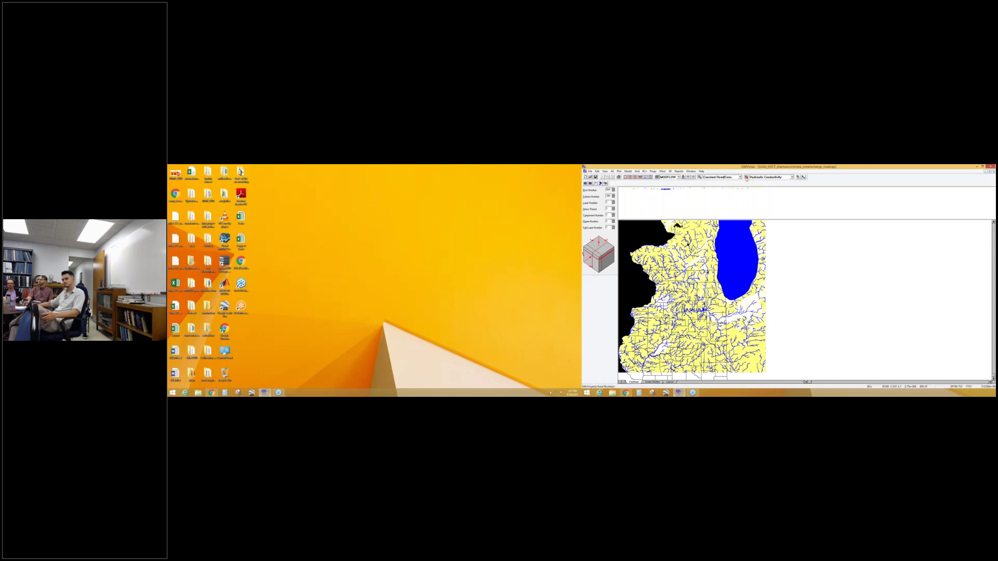
pyautogui.click(746, 177)
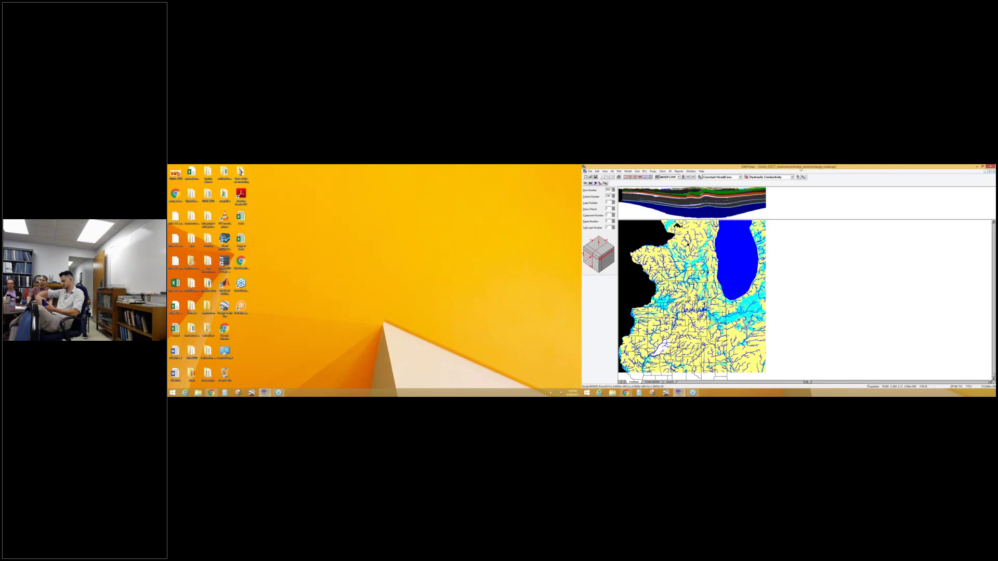
pyautogui.click(791, 177)
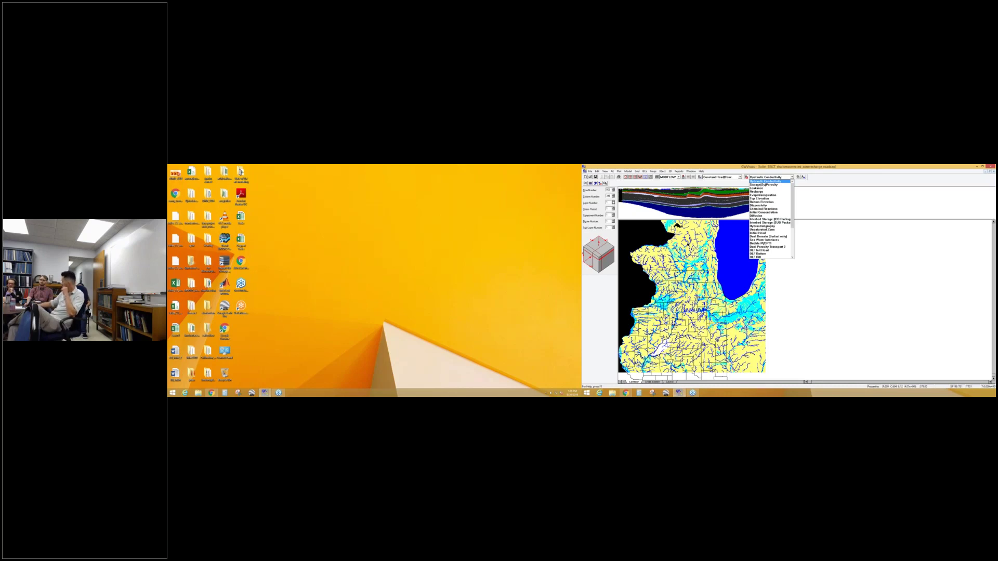
pyautogui.click(768, 181)
# Step through the model layers to compare their hydraulic conductivity zones, ending on layer 9
pyautogui.click(613, 201)
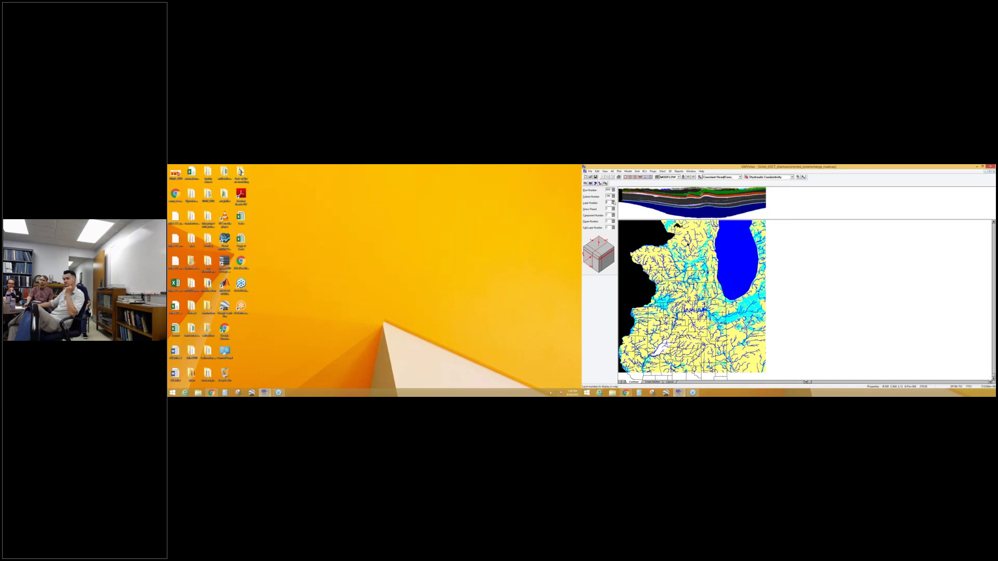
pyautogui.click(613, 201)
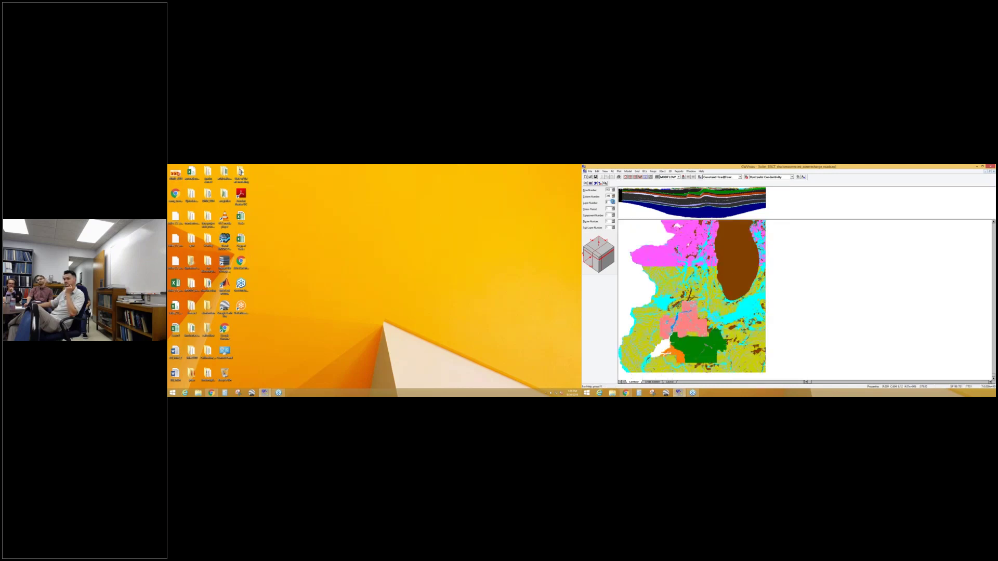
pyautogui.click(613, 202)
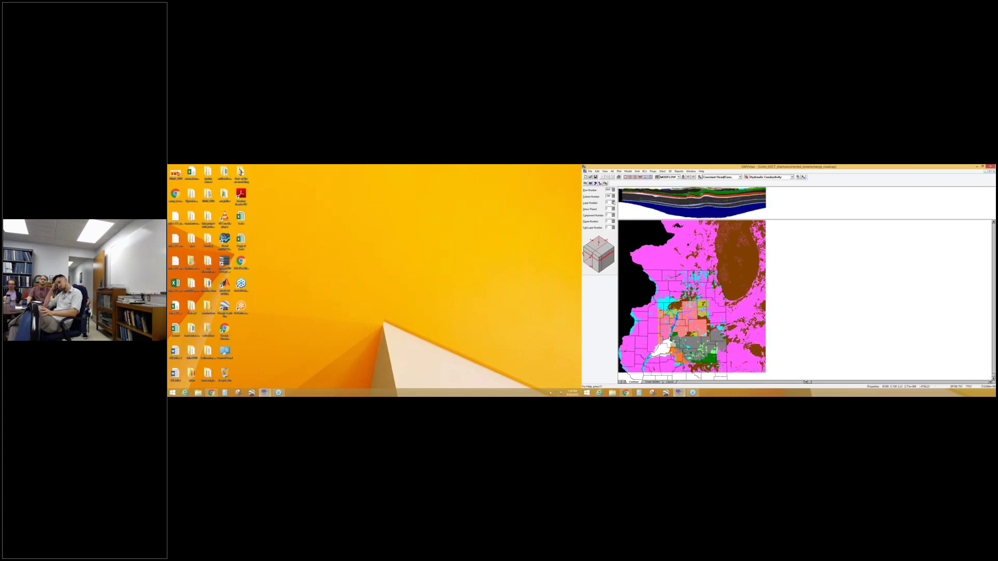
pyautogui.click(613, 201)
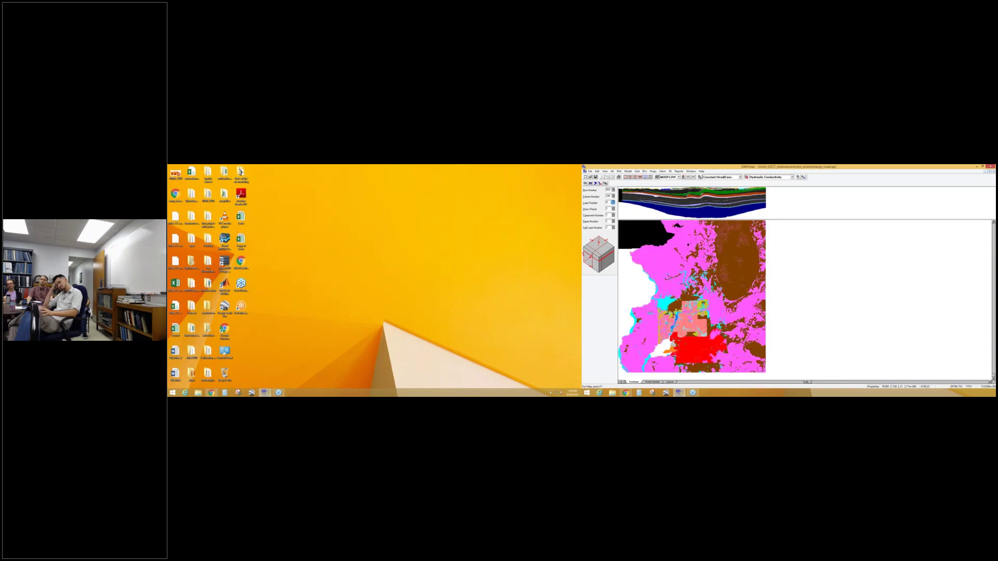
pyautogui.click(612, 202)
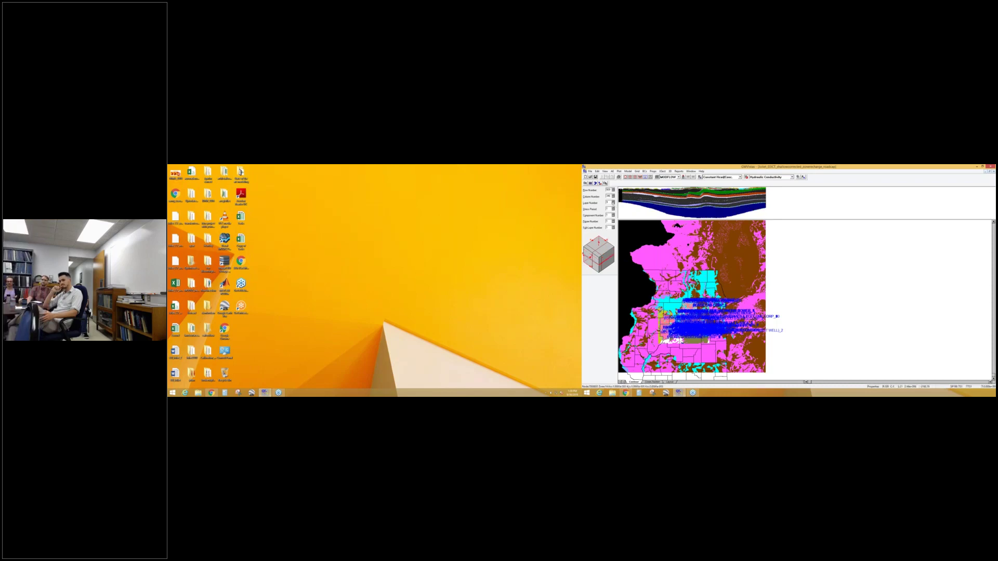
pyautogui.click(613, 201)
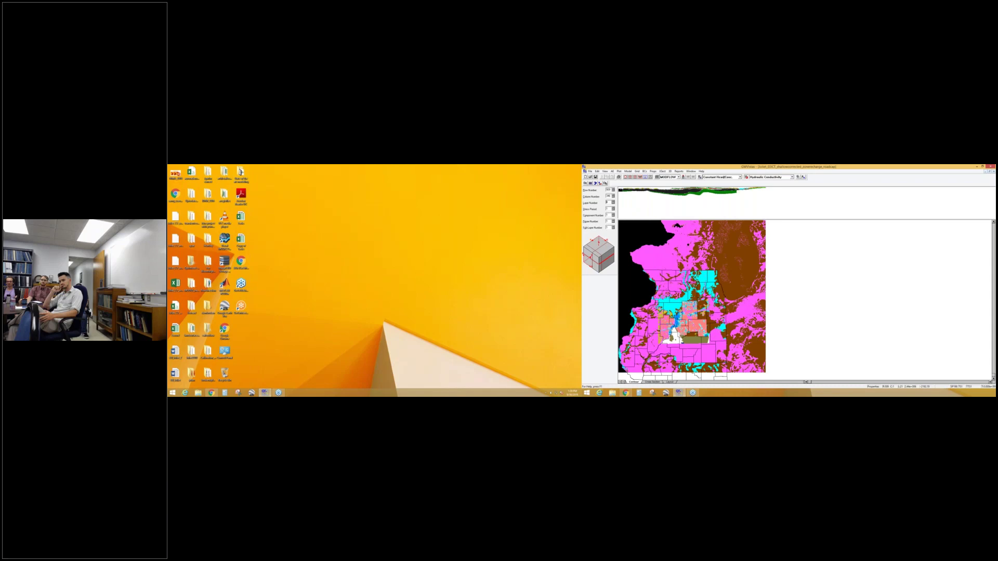
pyautogui.click(613, 201)
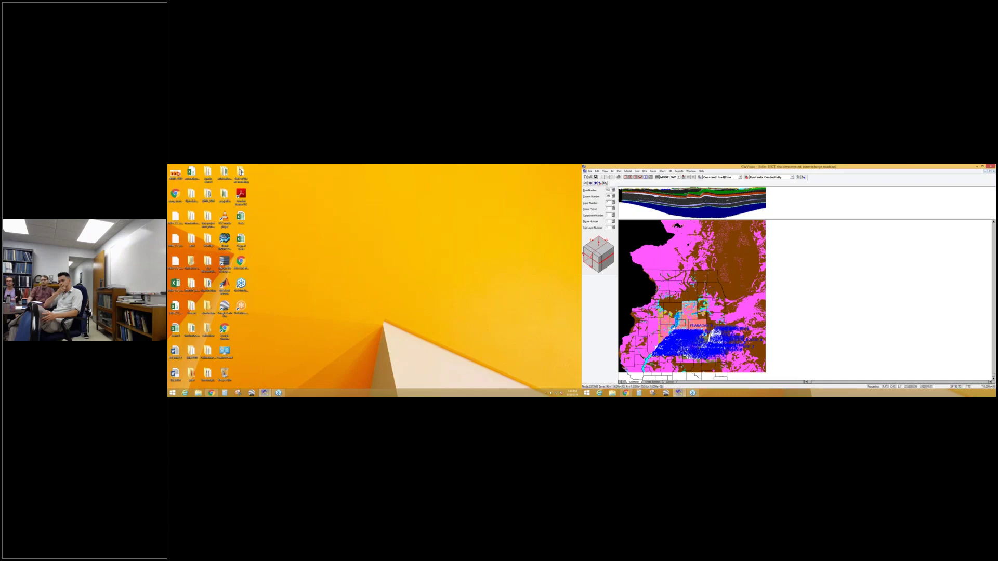
pyautogui.click(613, 202)
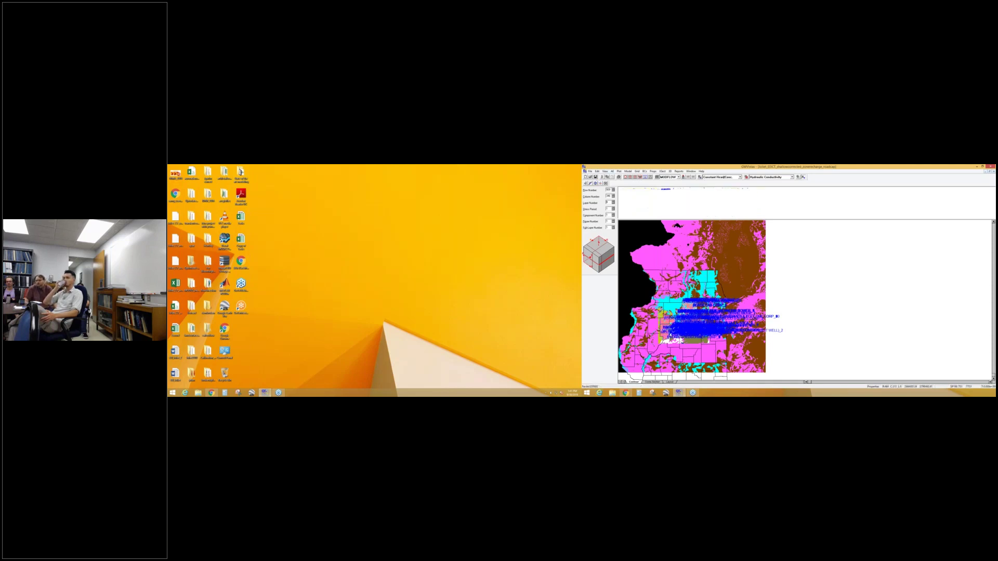
# Zoom in on the wells around Peoria and check a cell's hydraulic conductivity zone number without changing it
pyautogui.moveTo(662, 330); pyautogui.dragTo(672, 339)
pyautogui.click(830, 271)
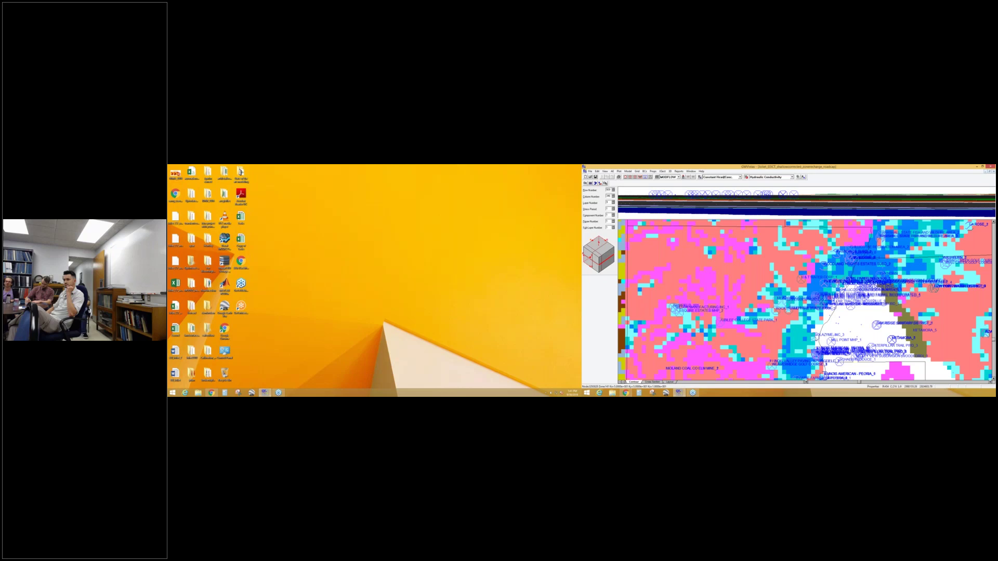
pyautogui.rightClick(815, 337)
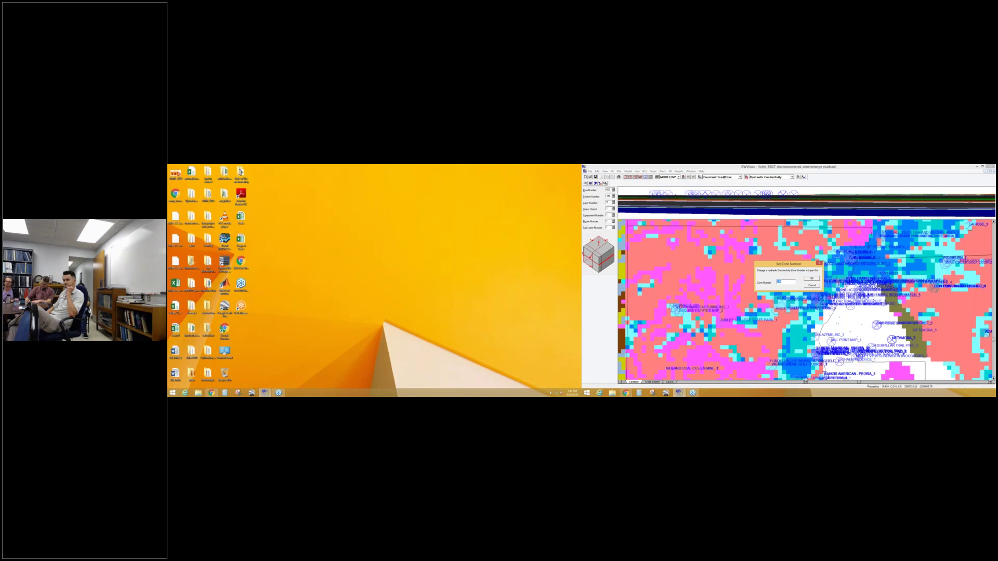
pyautogui.click(811, 285)
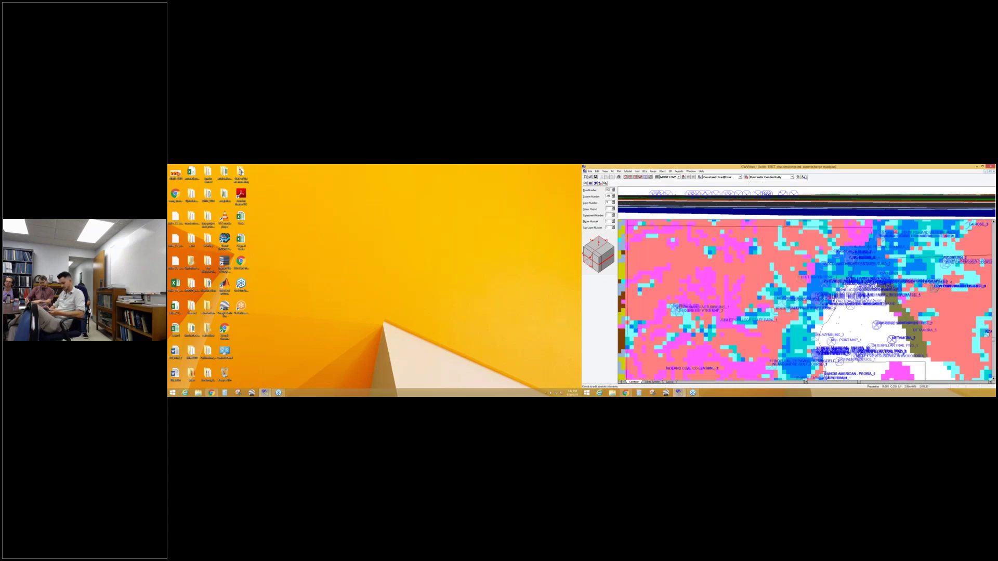
# Switch to editing analytic elements, open the well information for ROCK ISLAND TRAIL STATE PARK_1, and inspect its X and Y coordinates
pyautogui.click(639, 177)
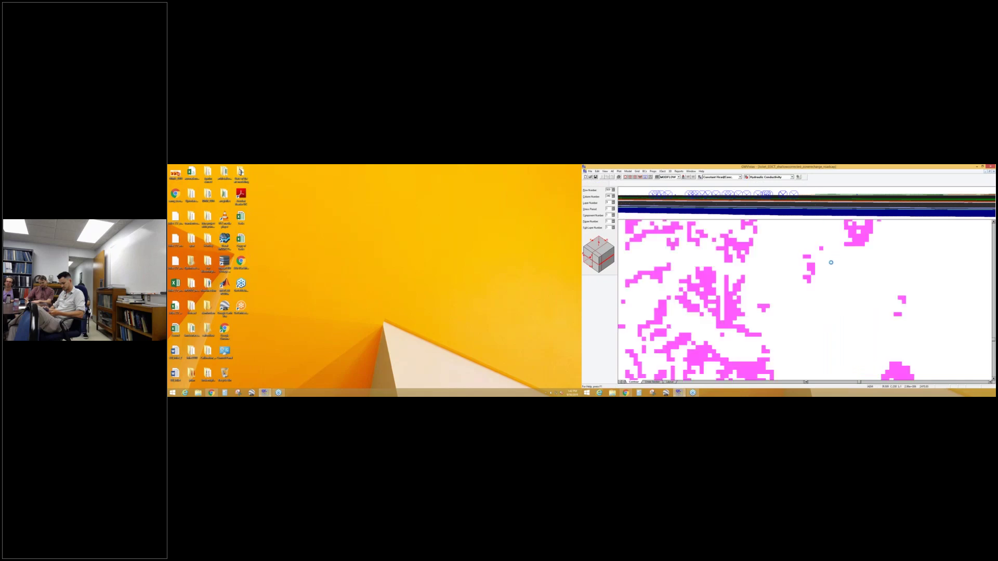
pyautogui.doubleClick(778, 310)
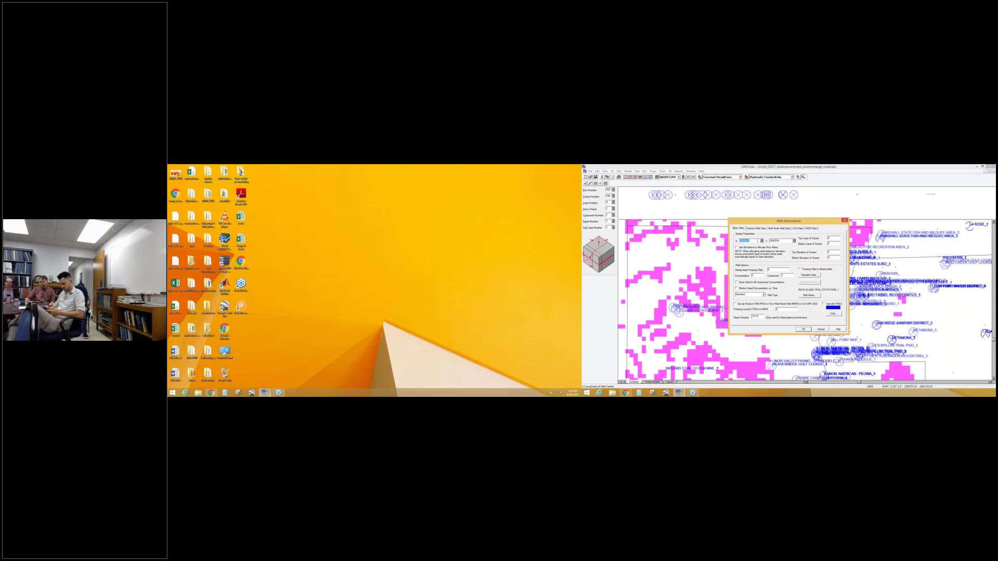
pyautogui.doubleClick(758, 241)
pyautogui.click(757, 241)
pyautogui.doubleClick(782, 243)
pyautogui.click(782, 242)
pyautogui.hotkey('shift', 'Tab')
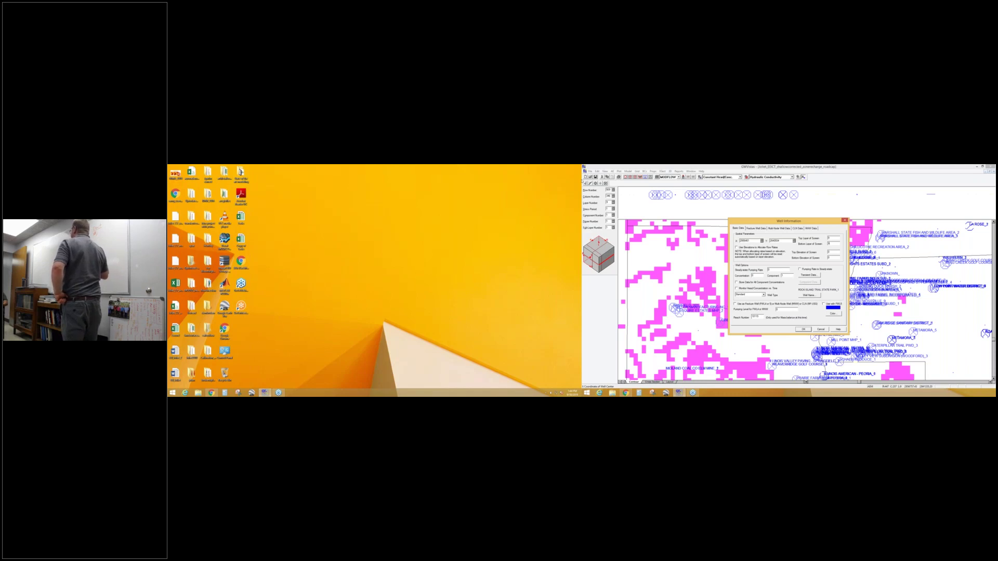
pyautogui.click(577, 180)
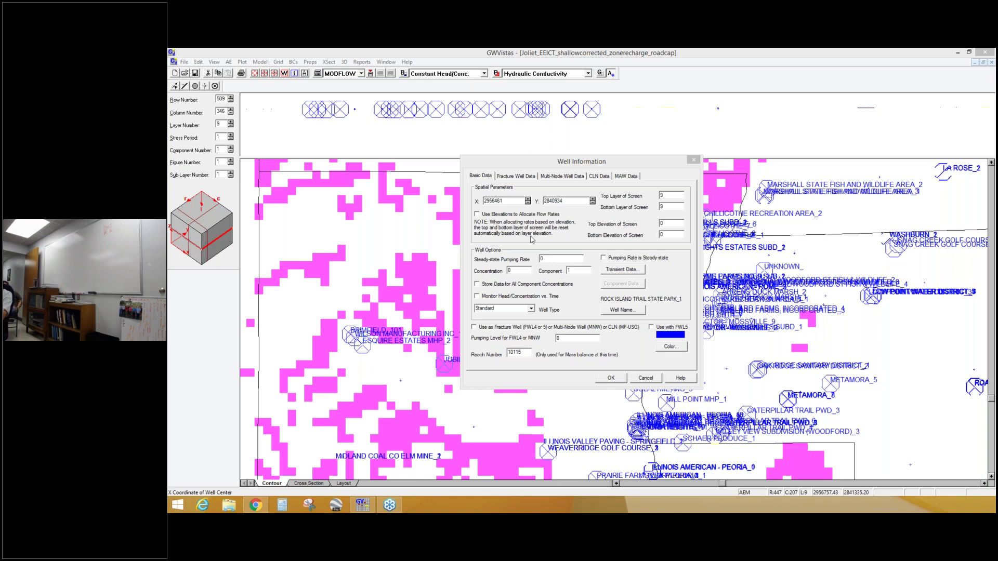
# Inspect the top and bottom screen layers of the ROCK ISLAND TRAIL STATE PARK_1 well
pyautogui.click(614, 299)
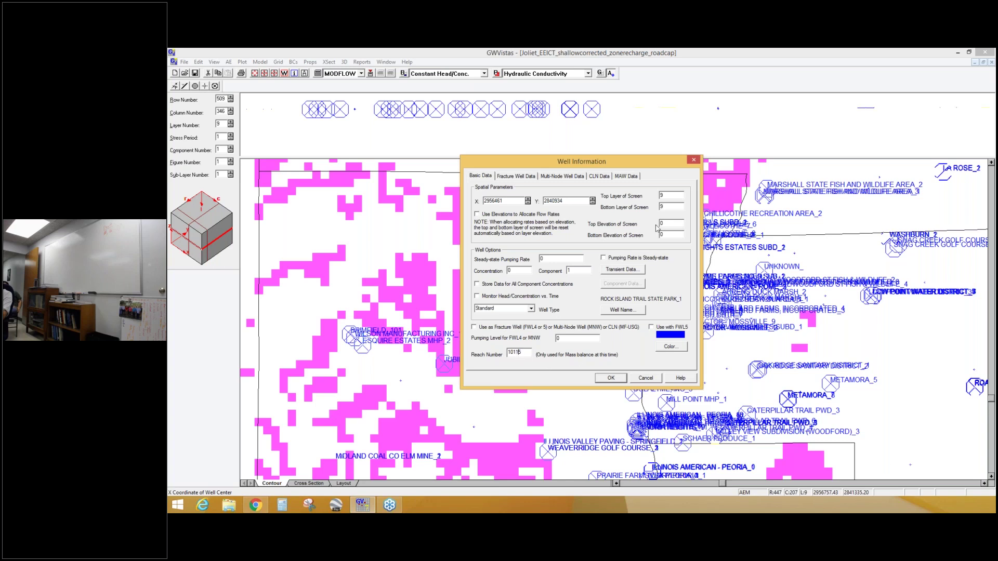
pyautogui.click(671, 197)
pyautogui.doubleClick(674, 206)
pyautogui.click(673, 206)
# Search the computer for "remote desk" and launch Remote Desktop Connection
pyautogui.moveTo(371, 507)
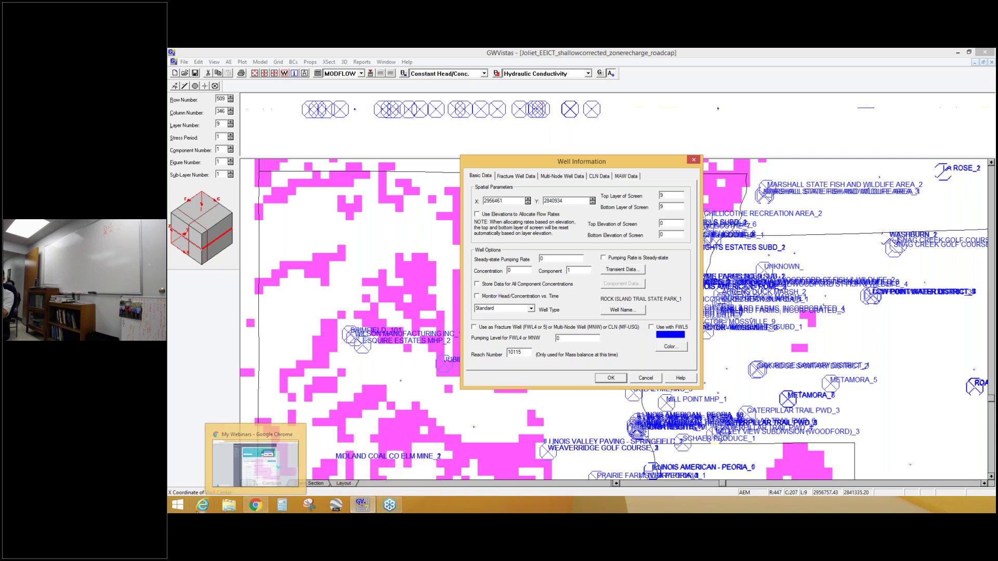
pyautogui.click(178, 506)
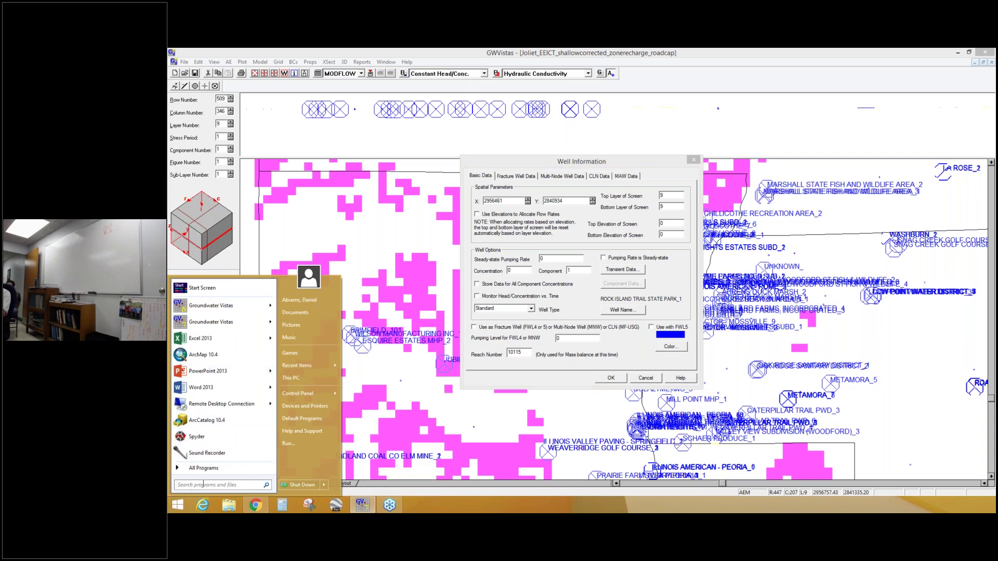
pyautogui.write('remote')
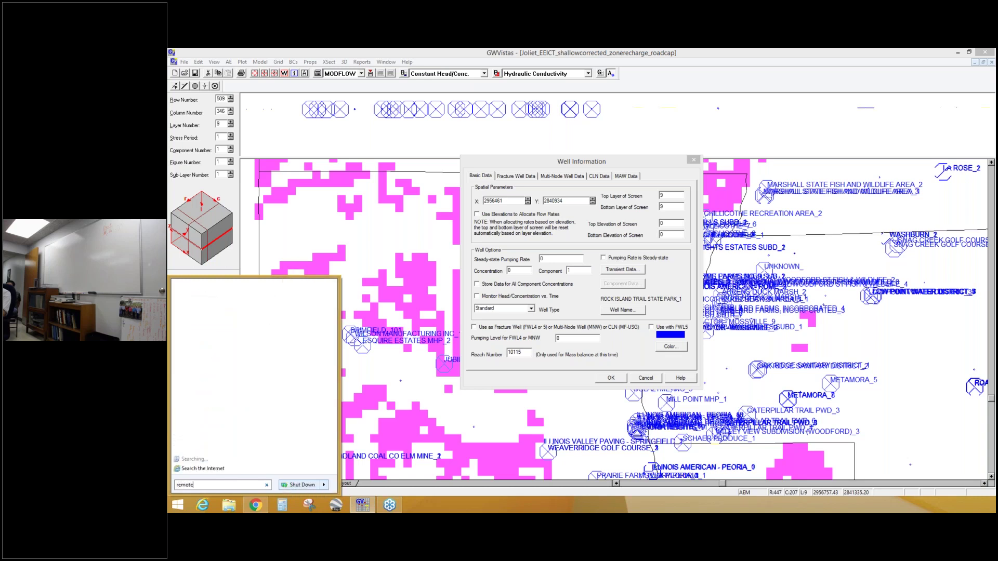
pyautogui.write(' desk')
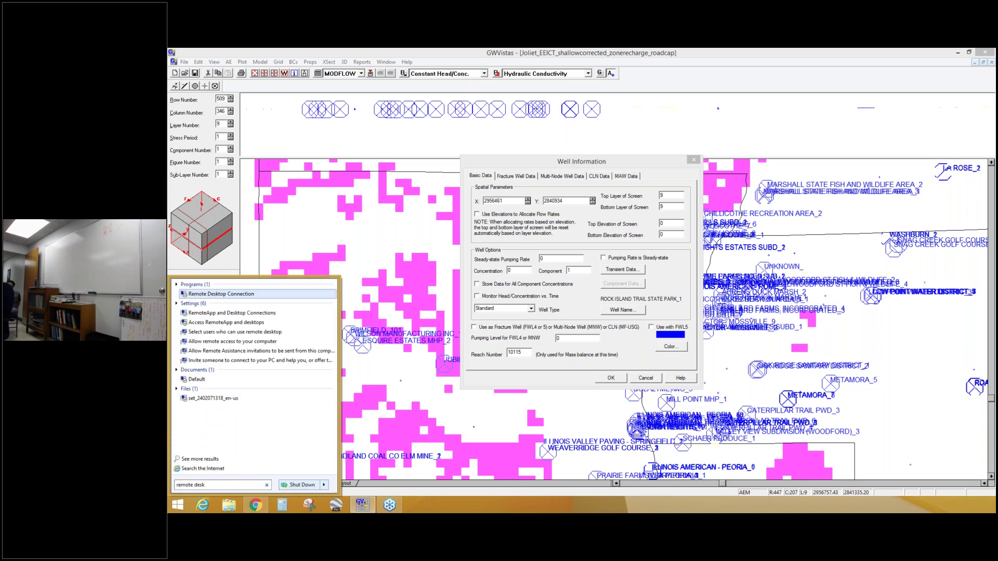
pyautogui.click(221, 295)
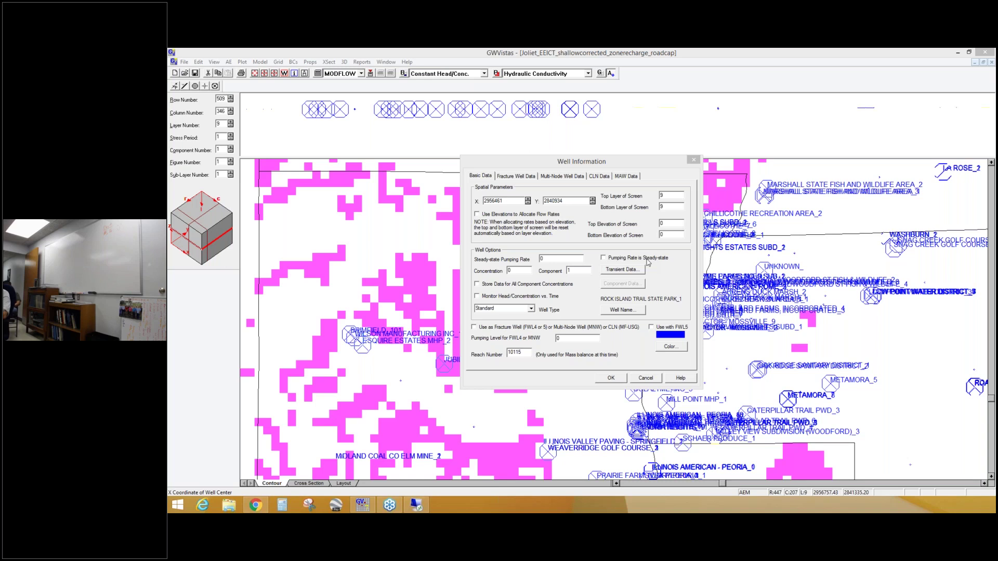
# Open the well's transient boundary condition data and inspect the ending stress periods in the first rows
pyautogui.click(627, 270)
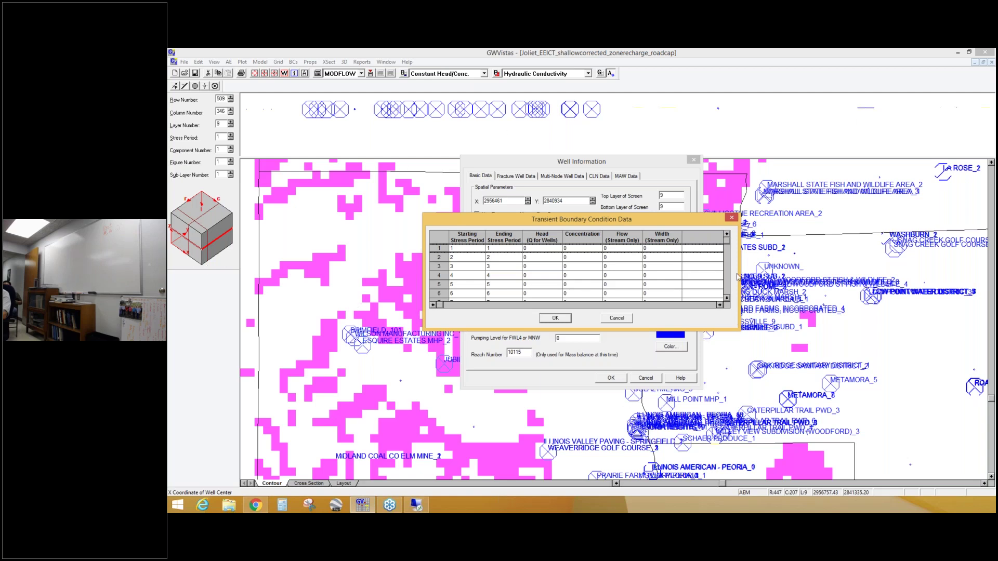
pyautogui.click(497, 252)
pyautogui.click(498, 263)
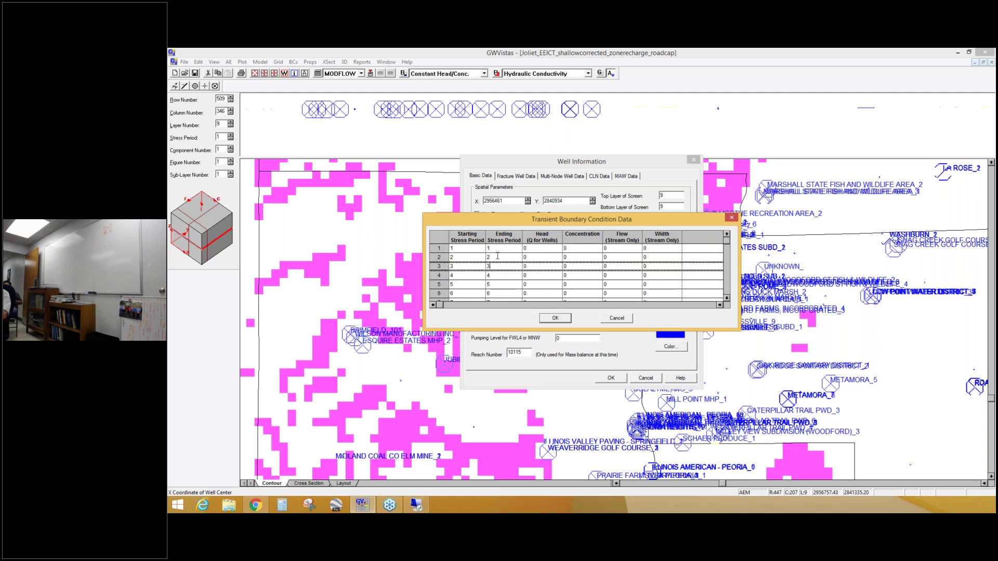
pyautogui.click(498, 274)
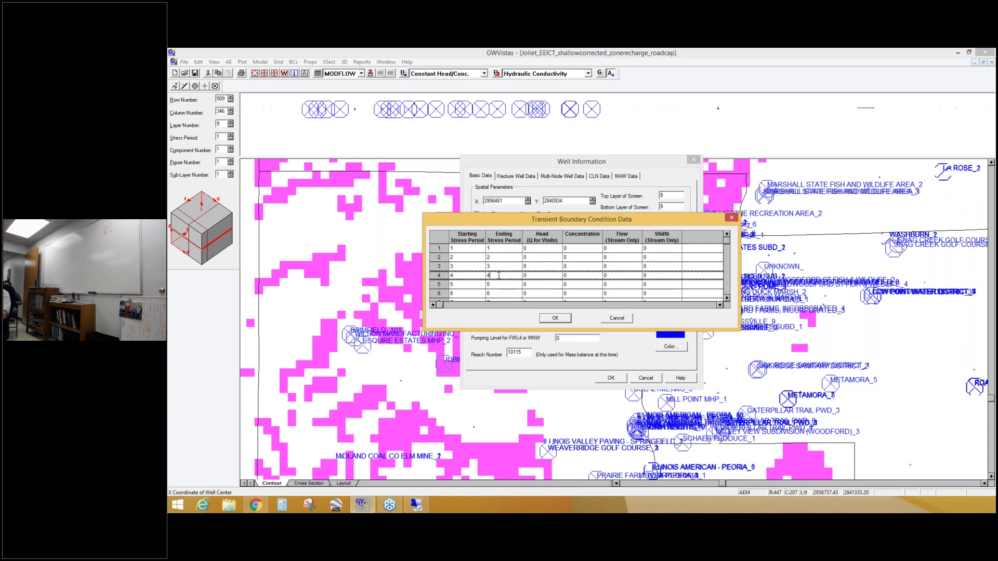
pyautogui.click(499, 285)
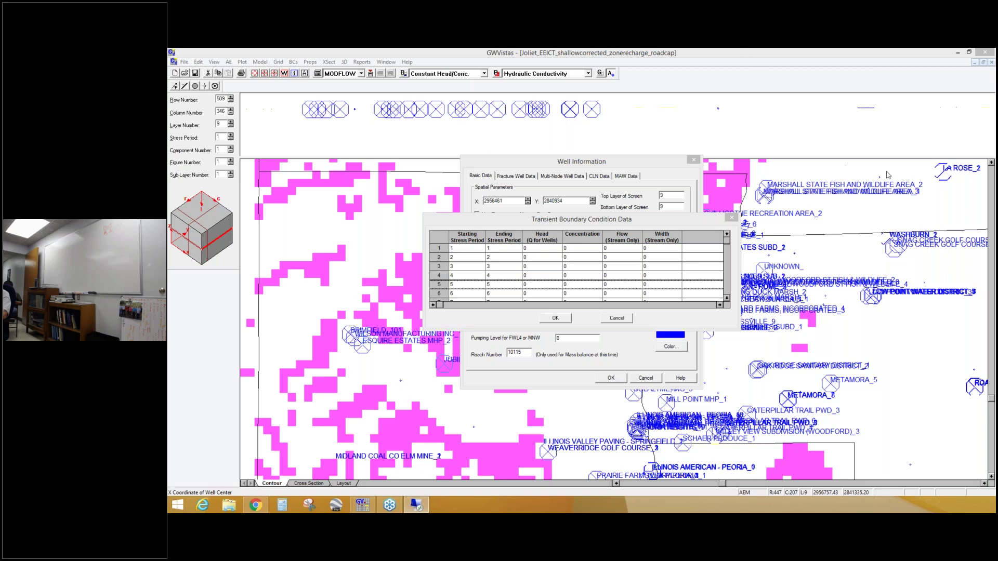
# Browse the transient data to examine the well's pumping rates around stress periods 134 to 146
pyautogui.click(727, 292)
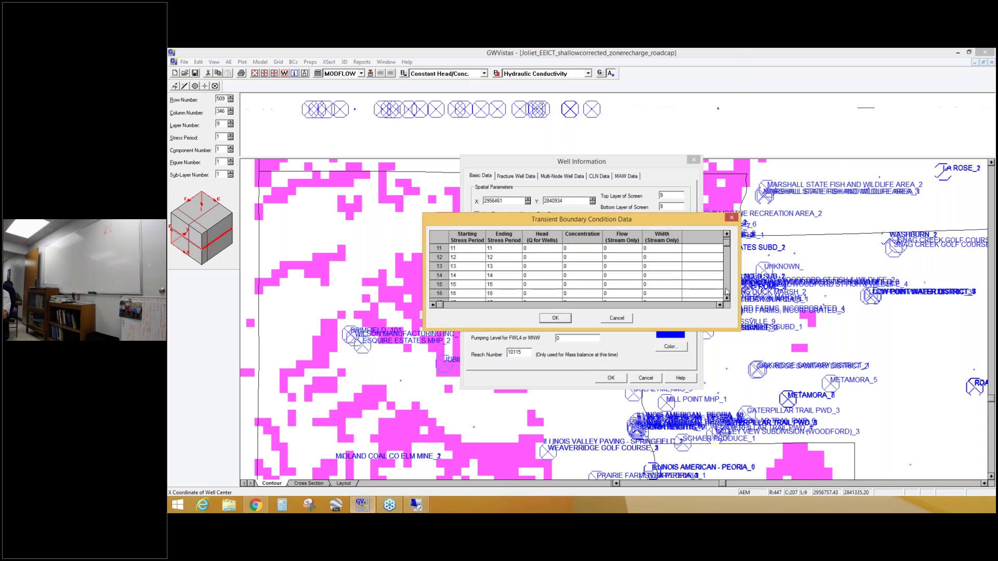
pyautogui.scroll(-20, 727, 293)
pyautogui.scroll(-18, 727, 293)
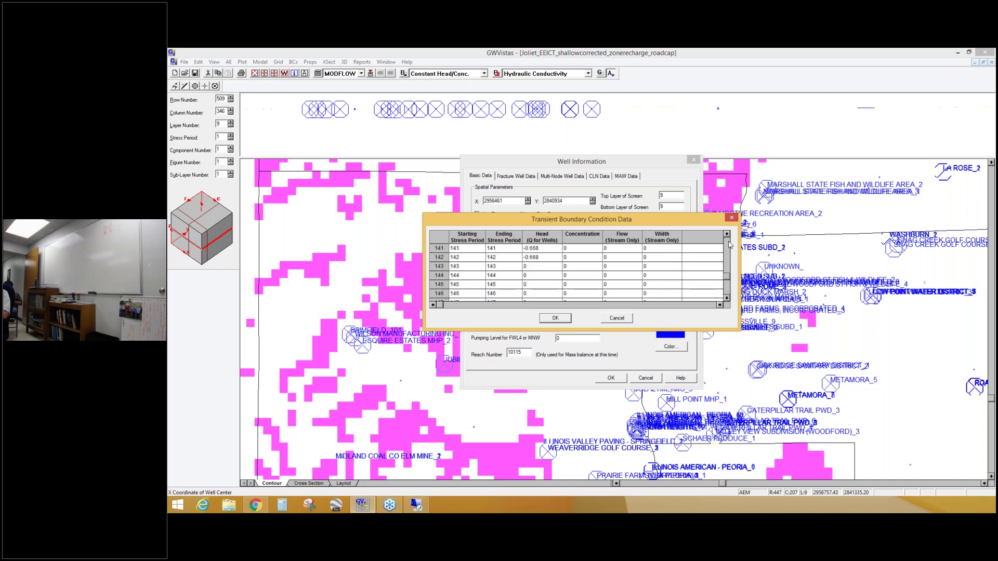
pyautogui.click(726, 234)
pyautogui.click(727, 234)
pyautogui.click(727, 235)
pyautogui.click(727, 234)
pyautogui.click(727, 234)
pyautogui.click(727, 234)
pyautogui.click(727, 235)
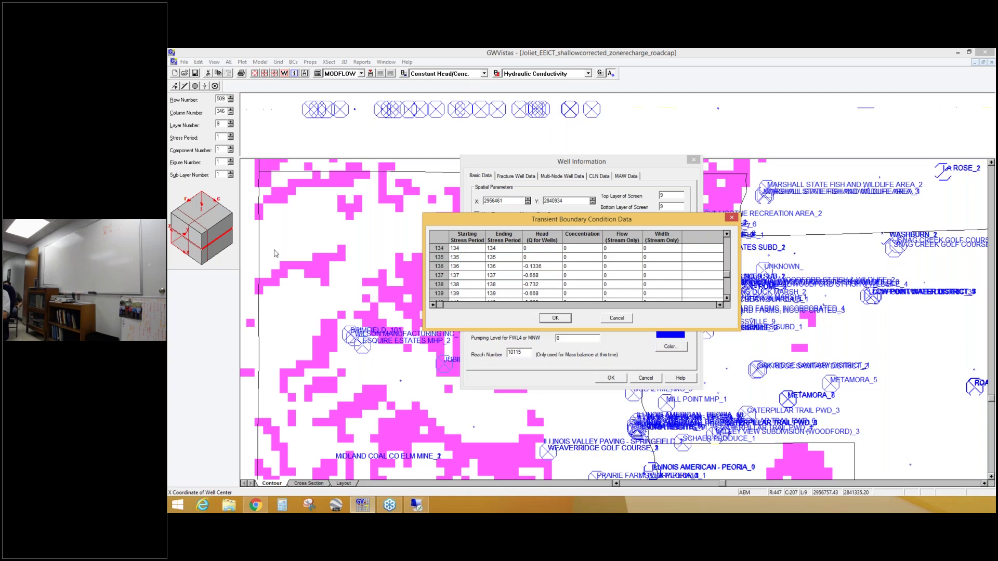
# Switch to the swsgwmodeler remote desktop session, maximize it, and open the dbo_gw_points table in the Access database
pyautogui.hotkey('alt', 'Tab')
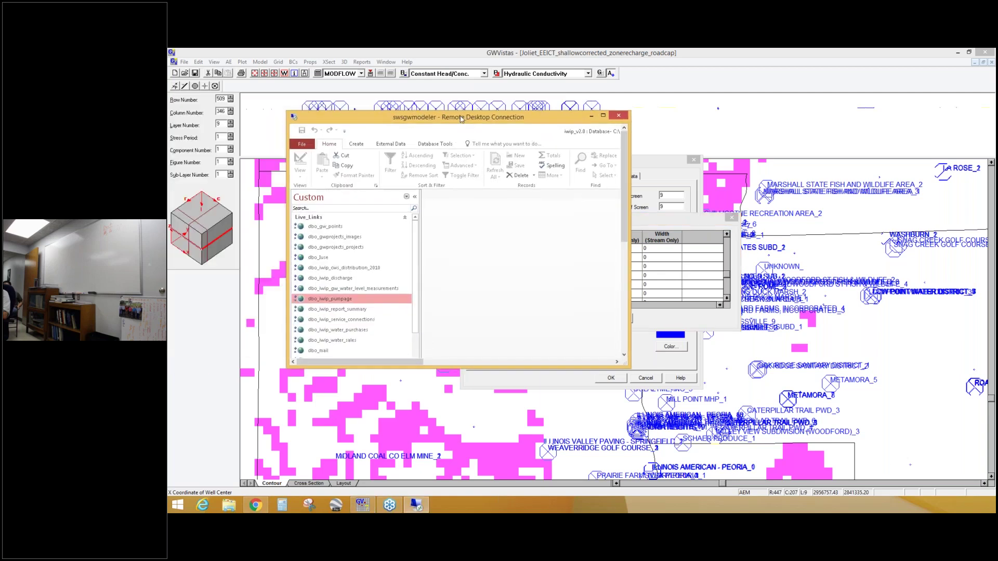
pyautogui.doubleClick(449, 118)
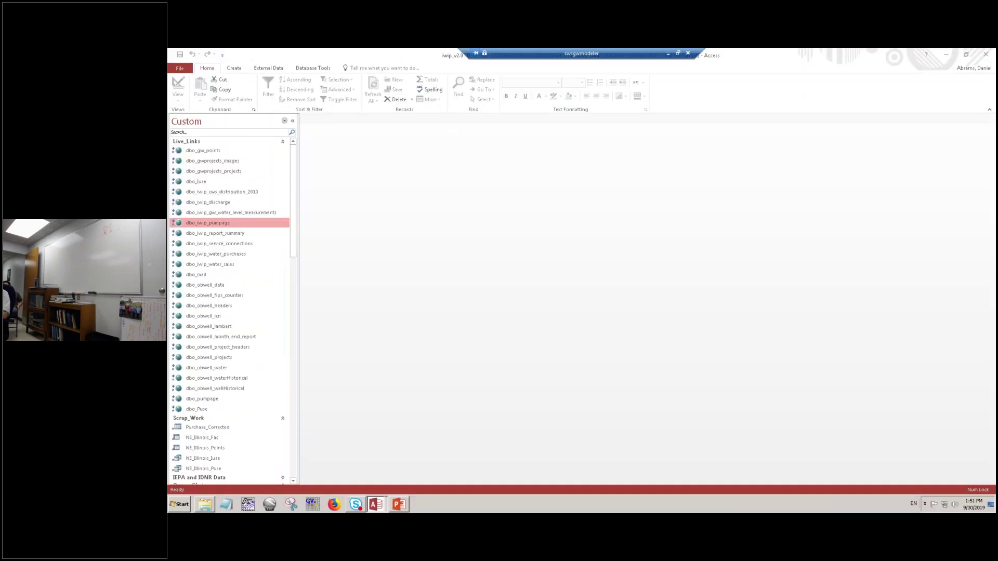
pyautogui.click(190, 151)
pyautogui.doubleClick(190, 151)
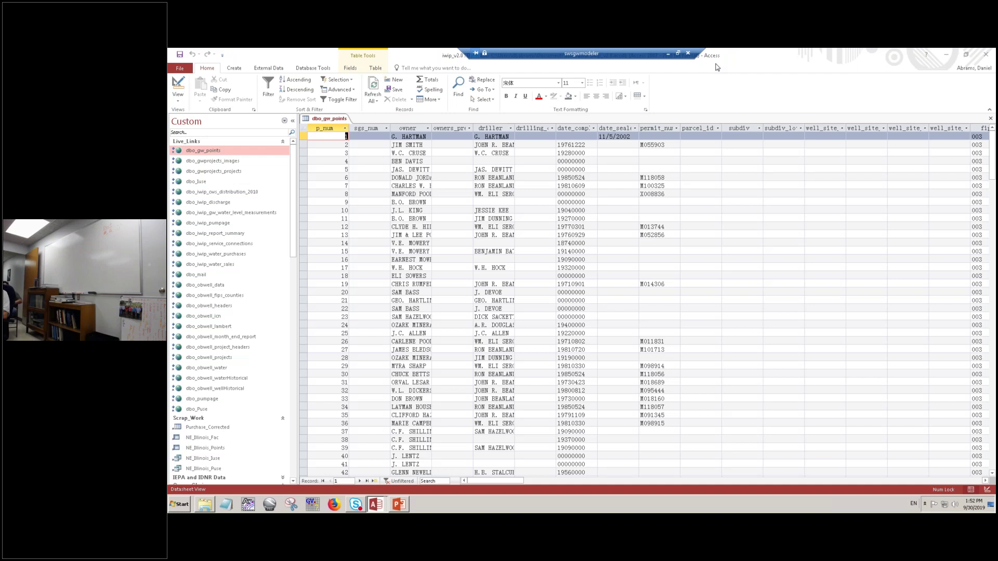
# View the import and link choices for an ODBC database source, and close the dialog without importing anything
pyautogui.moveTo(737, 60); pyautogui.dragTo(685, 114)
pyautogui.doubleClick(686, 115)
pyautogui.click(274, 68)
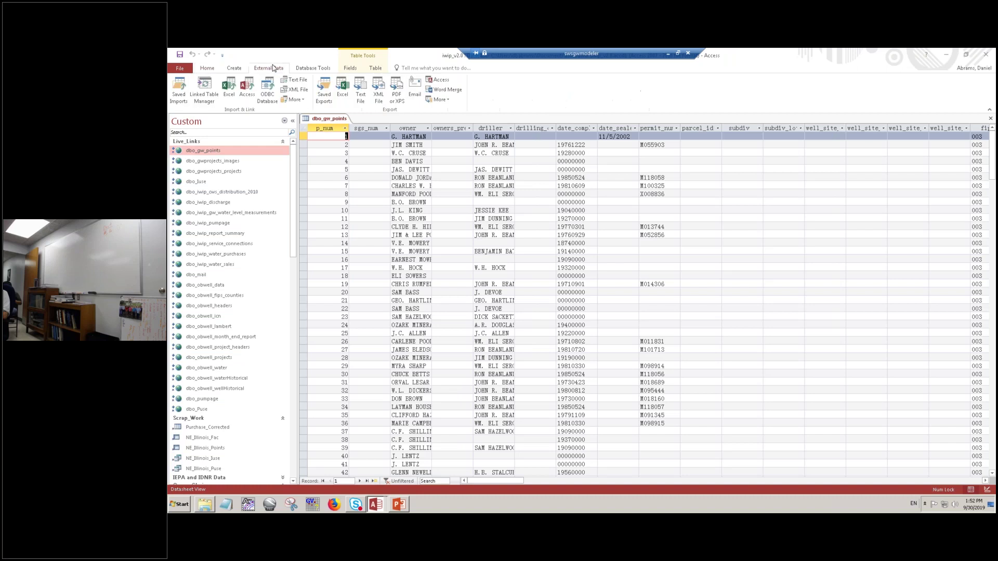
pyautogui.click(267, 98)
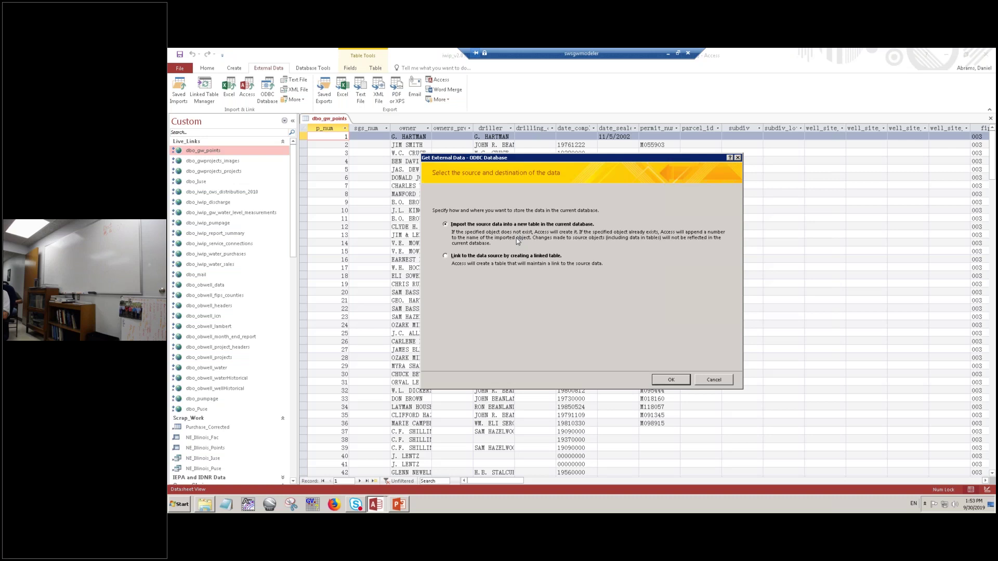
pyautogui.click(714, 381)
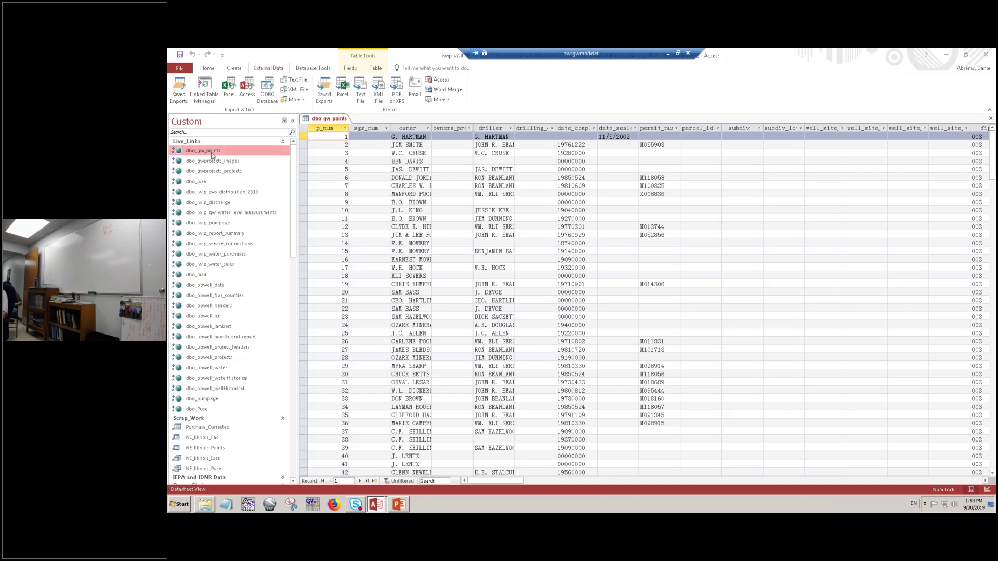
# Widen the owner column of dbo_gw_points to fit the full names and browse down through the well records
pyautogui.moveTo(435, 128); pyautogui.dragTo(553, 128)
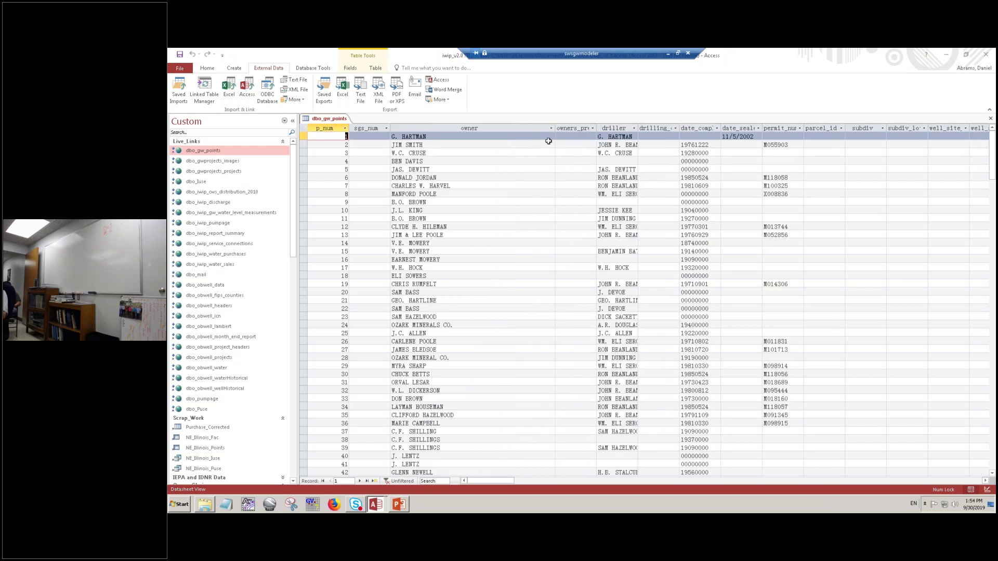
pyautogui.click(425, 186)
pyautogui.scroll(-12, 422, 390)
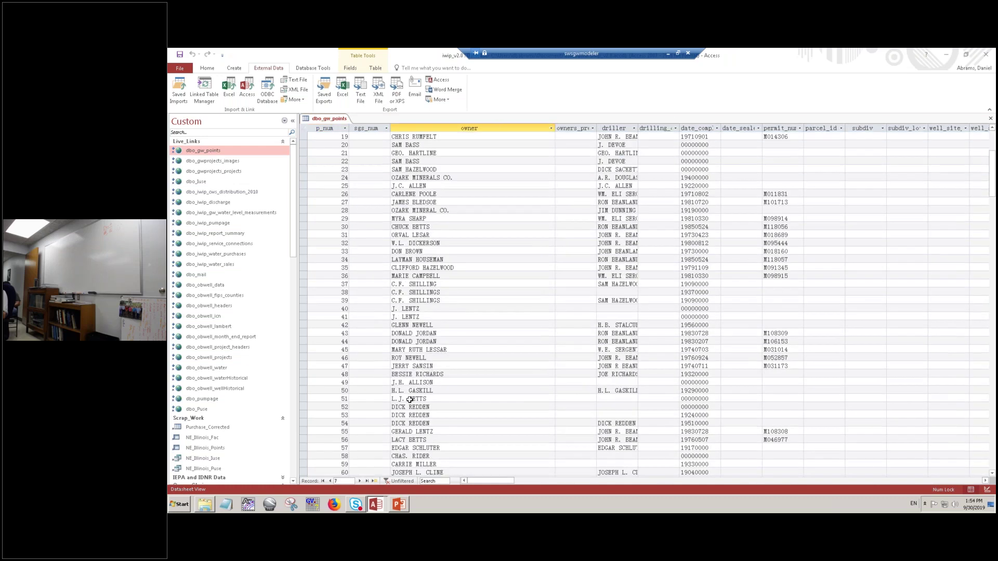
pyautogui.scroll(-20, 422, 390)
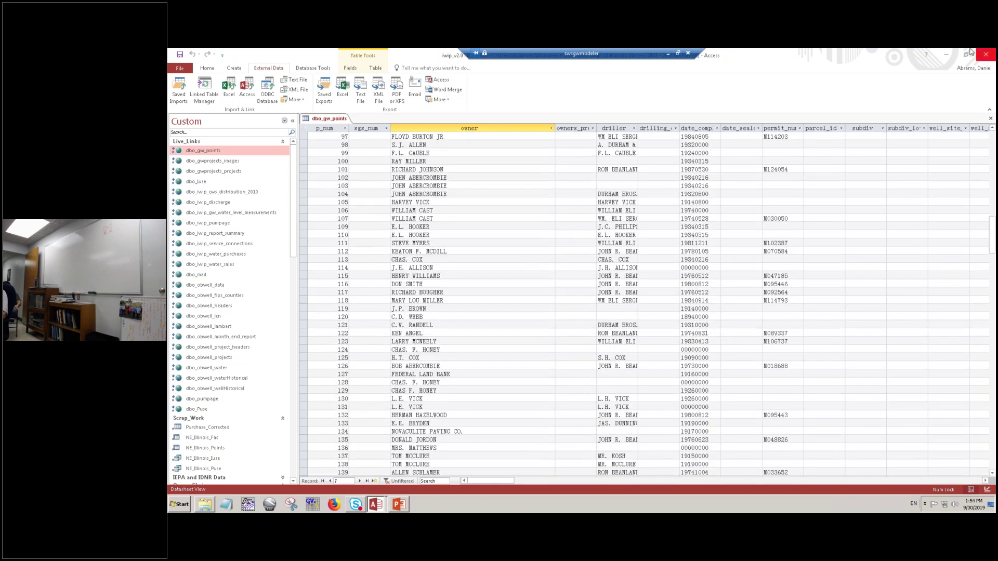
pyautogui.moveTo(854, 57); pyautogui.dragTo(363, 103)
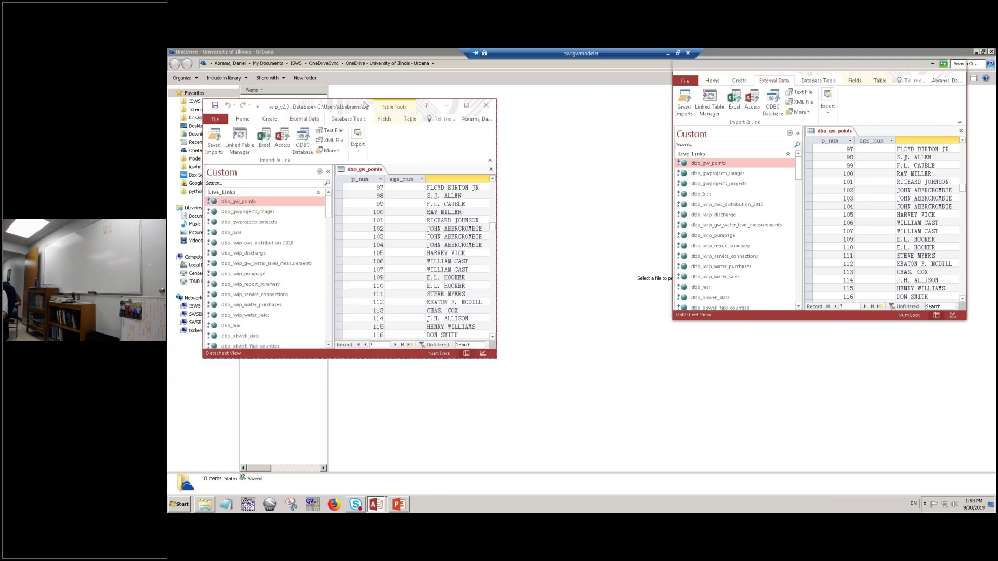
pyautogui.doubleClick(352, 106)
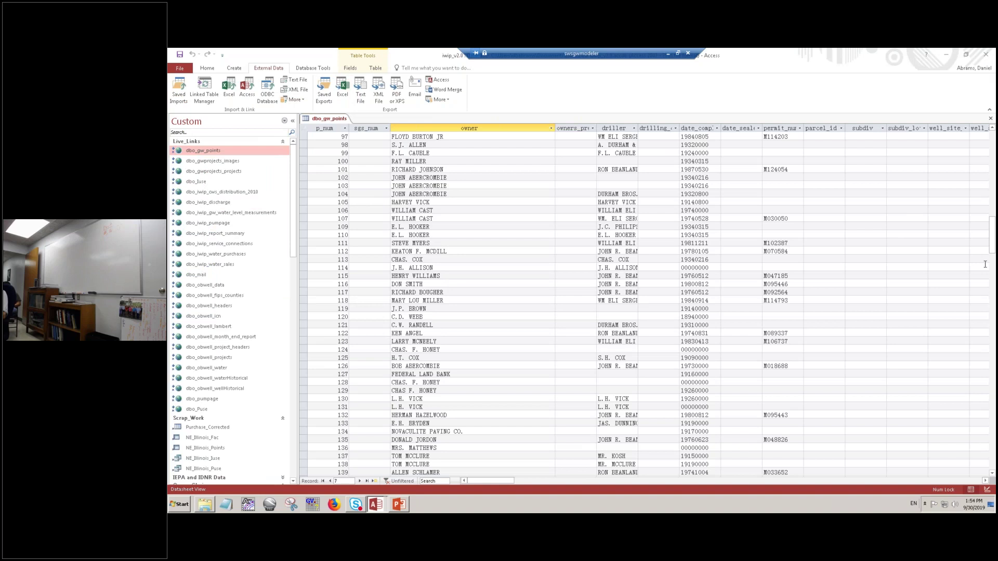
pyautogui.moveTo(990, 258); pyautogui.dragTo(972, 334)
pyautogui.scroll(-15, 957, 340)
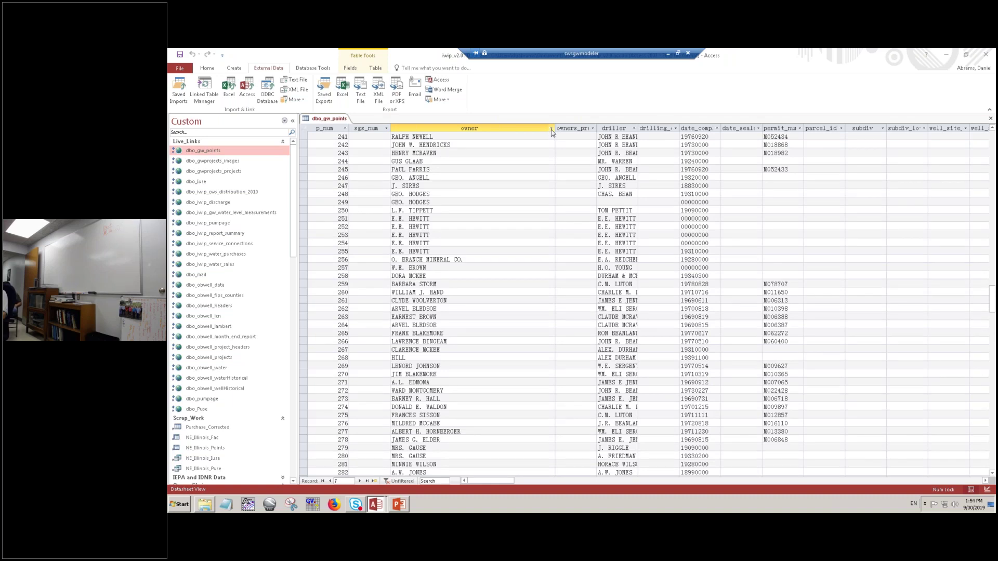
# Filter the owner column with a text filter for values equal to "joliet"
pyautogui.click(552, 128)
pyautogui.moveTo(589, 174)
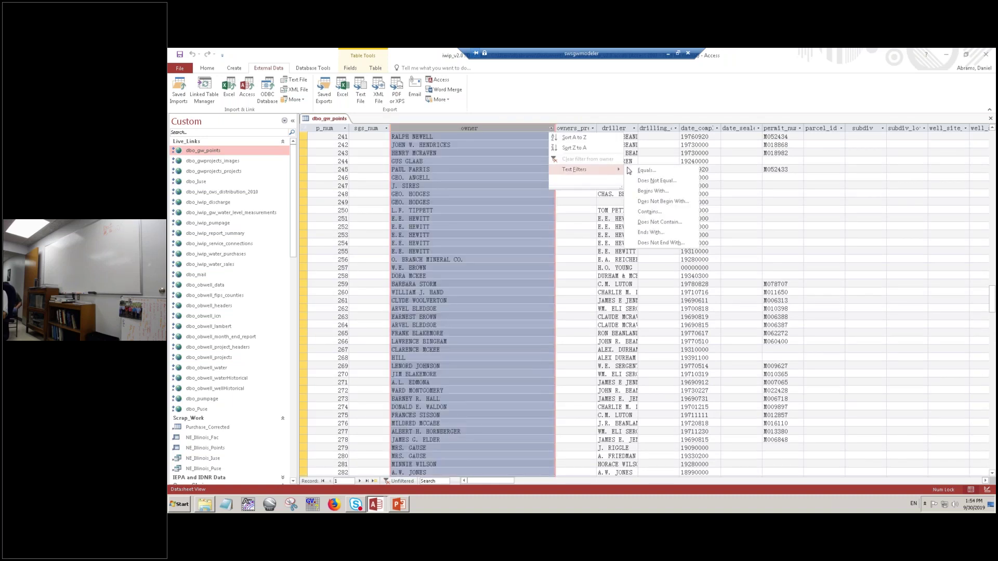
pyautogui.click(647, 169)
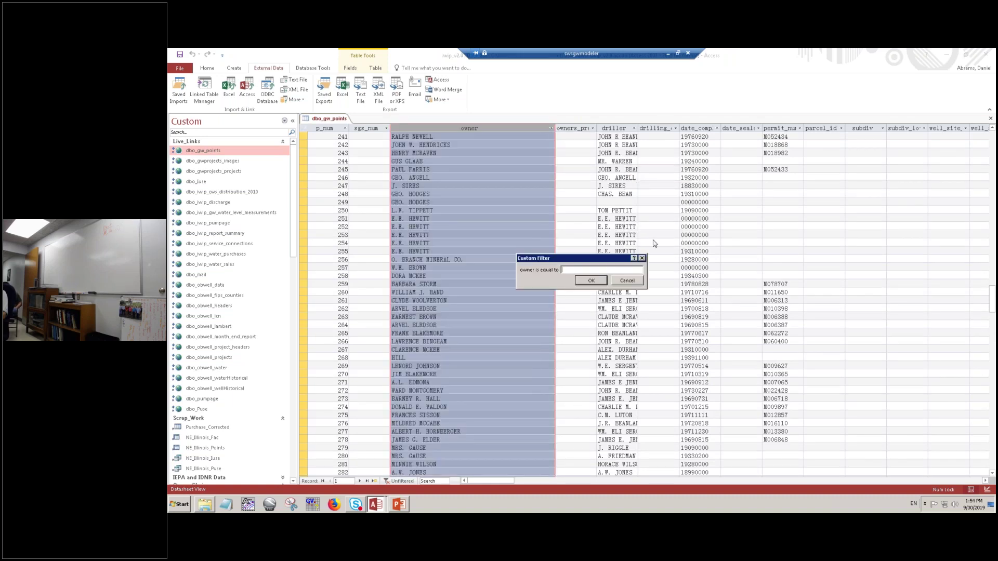
pyautogui.write('joliet')
pyautogui.press('Return')
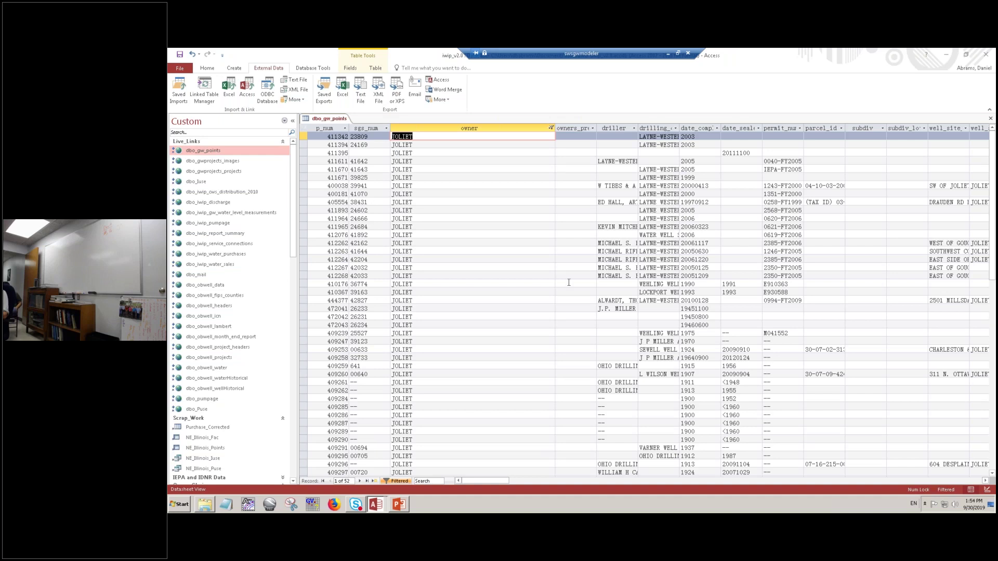
# Look through the filtered Joliet wells and select the p_num value 411965
pyautogui.scroll(-7, 502, 332)
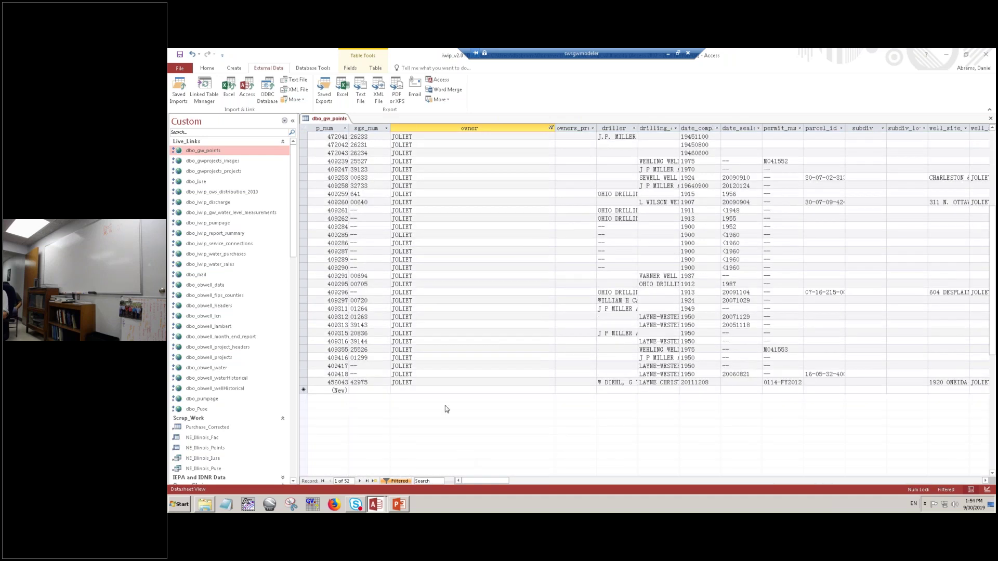
pyautogui.scroll(7, 416, 382)
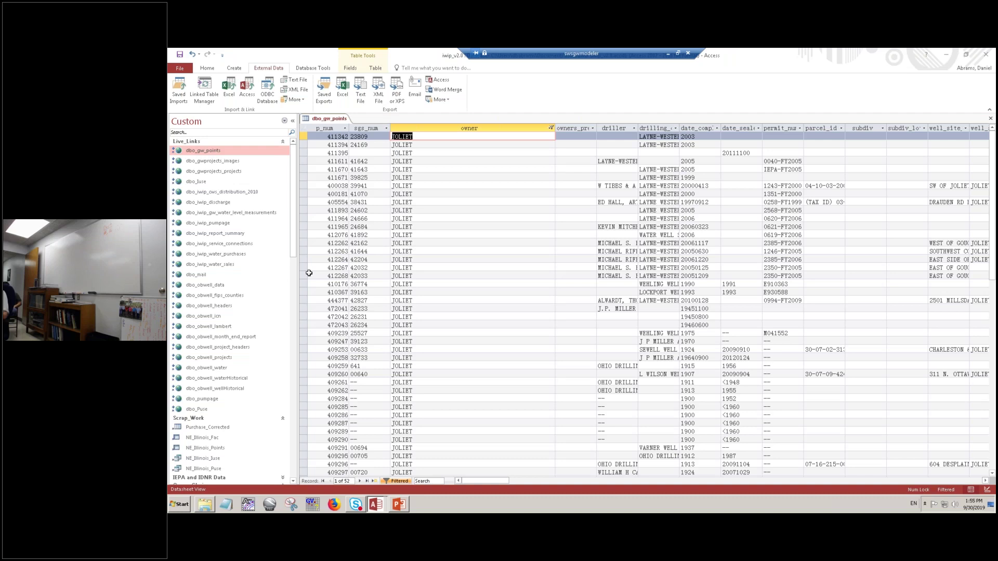
pyautogui.click(332, 227)
pyautogui.doubleClick(331, 227)
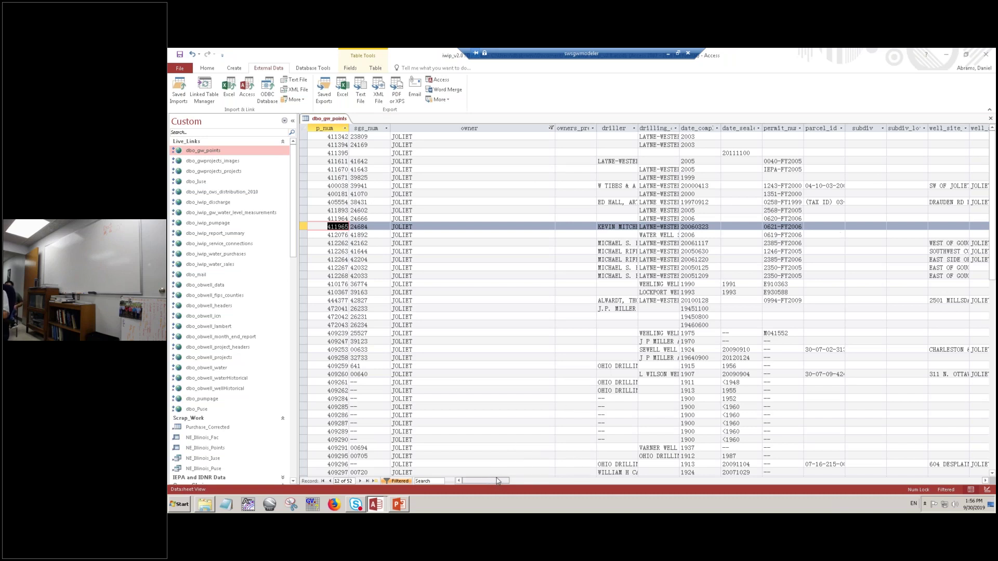
# Widen the well_site_address and owners_previous columns to make their contents readable
pyautogui.moveTo(489, 484); pyautogui.dragTo(492, 487)
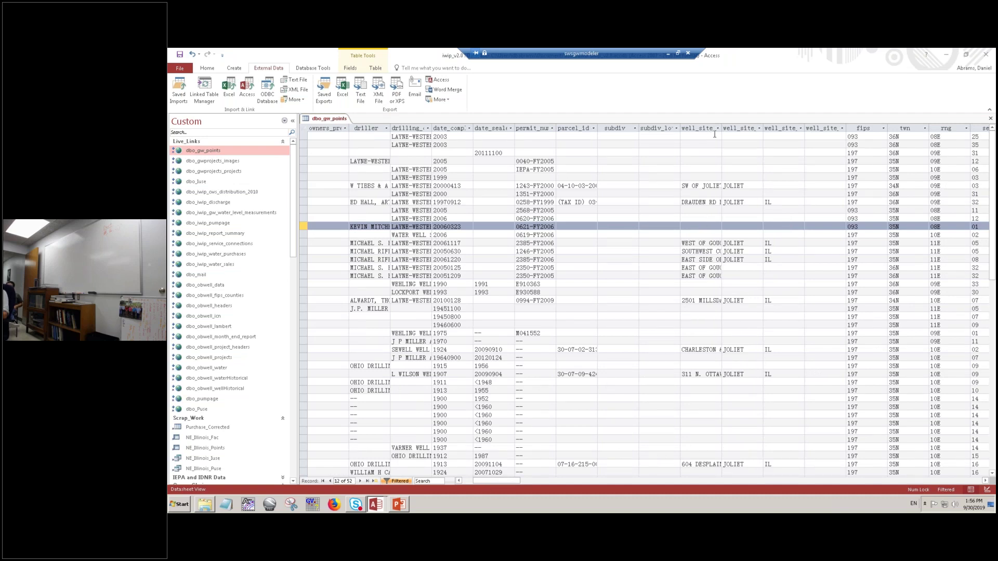
pyautogui.moveTo(722, 129); pyautogui.dragTo(783, 128)
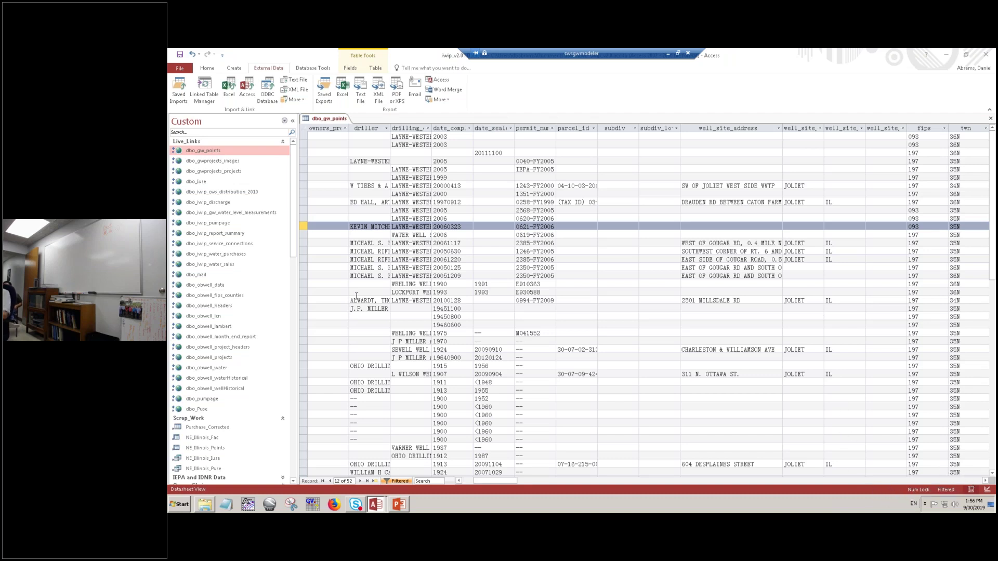
pyautogui.doubleClick(348, 129)
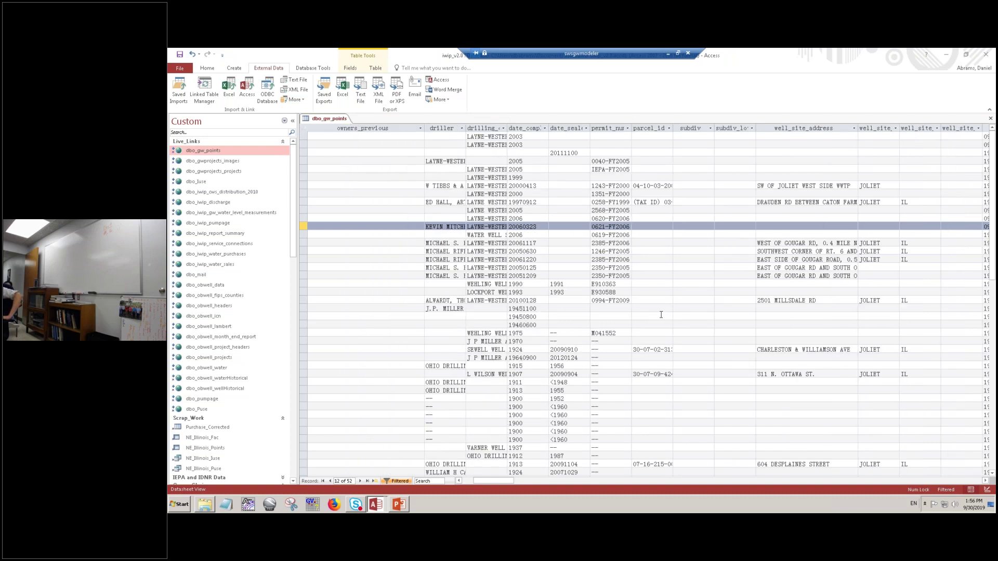
# Highlight the location columns from fips through plot, followed by the lam_x and lam_y coordinate columns
pyautogui.click(985, 480)
pyautogui.click(987, 481)
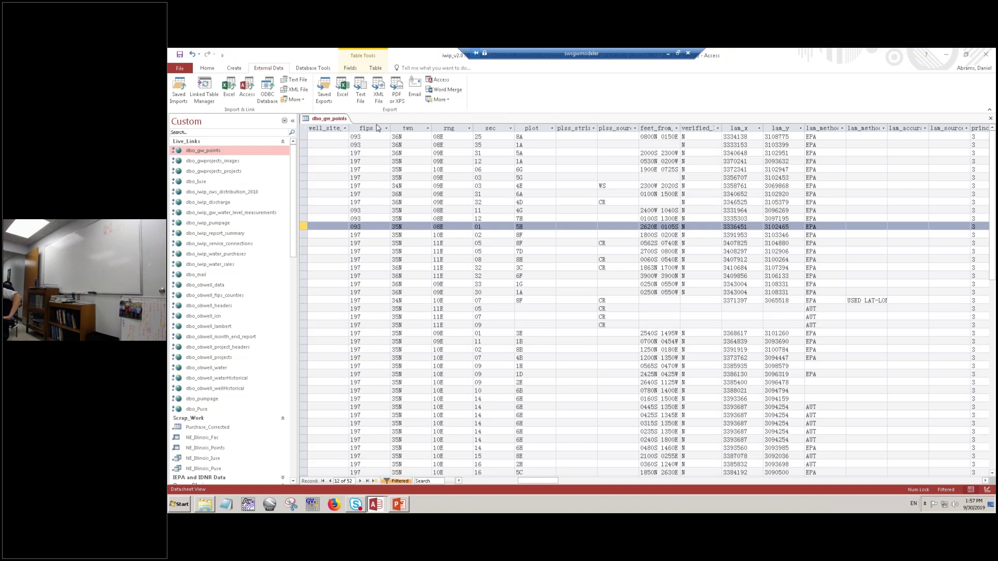
pyautogui.moveTo(377, 128); pyautogui.dragTo(521, 128)
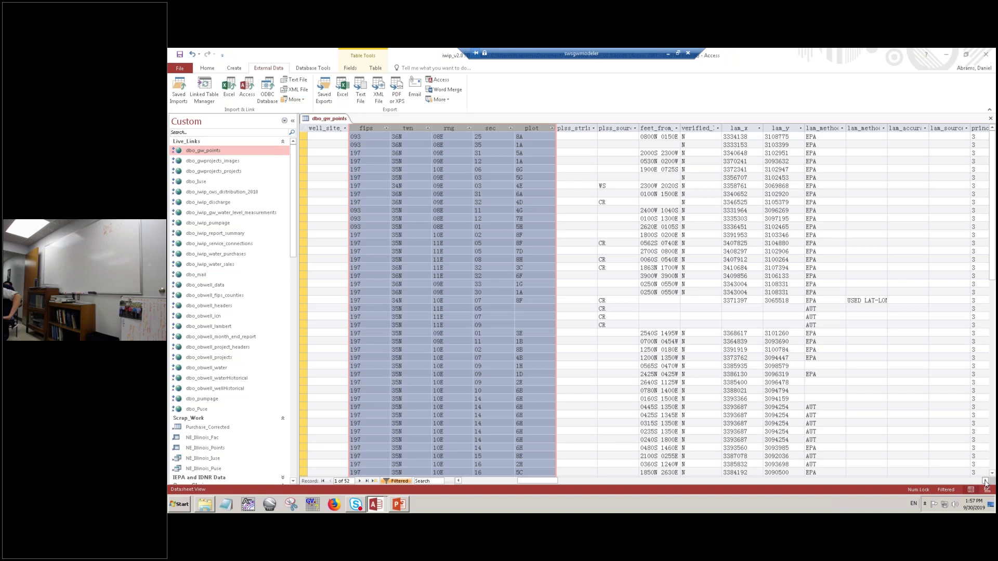
pyautogui.click(735, 128)
pyautogui.moveTo(735, 129); pyautogui.dragTo(774, 131)
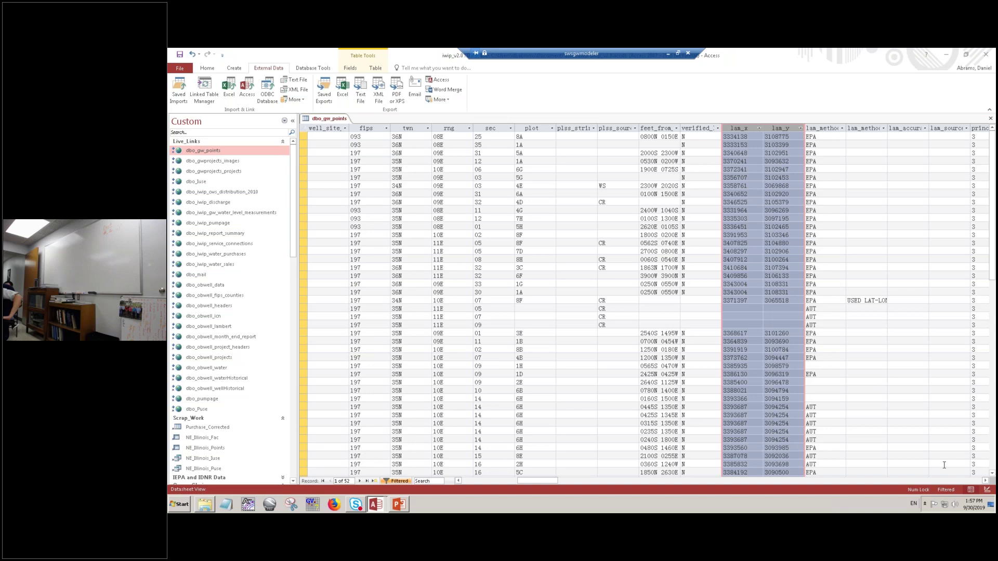
# Highlight the lat_dd and lon_dd columns and examine the longitude of the well at latitude 41.5325
pyautogui.click(985, 481)
pyautogui.click(985, 481)
pyautogui.click(984, 481)
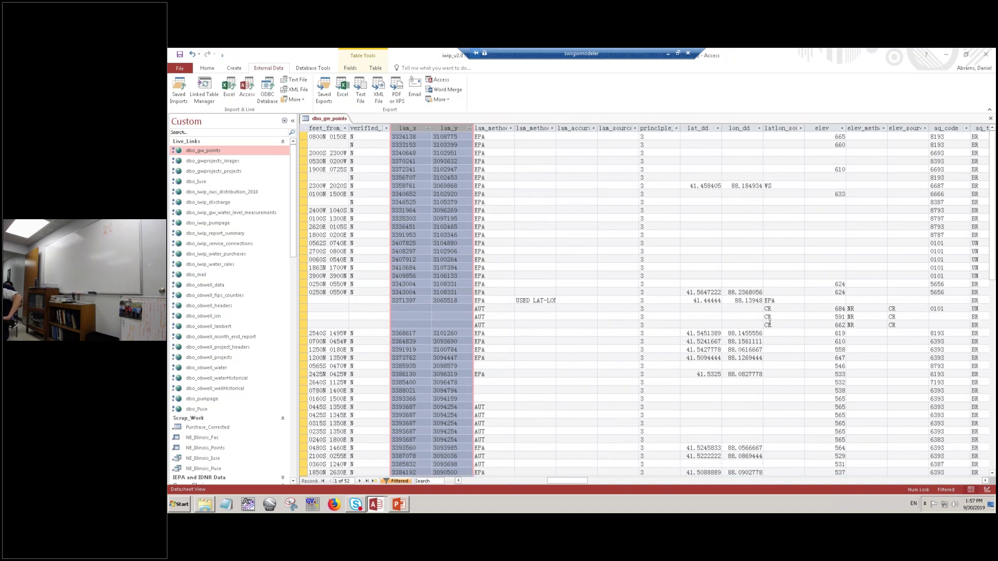
pyautogui.click(707, 127)
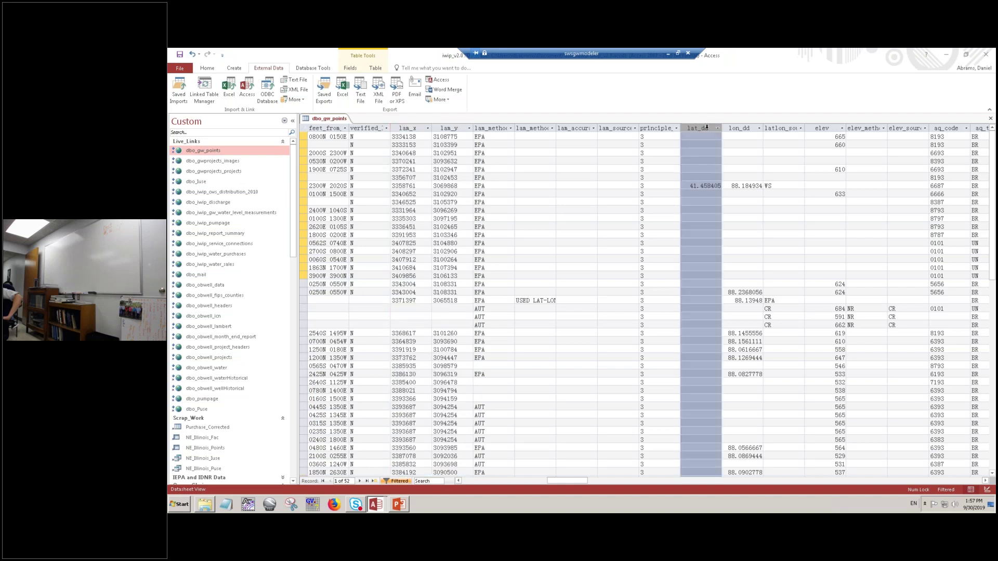
pyautogui.moveTo(706, 127); pyautogui.dragTo(741, 127)
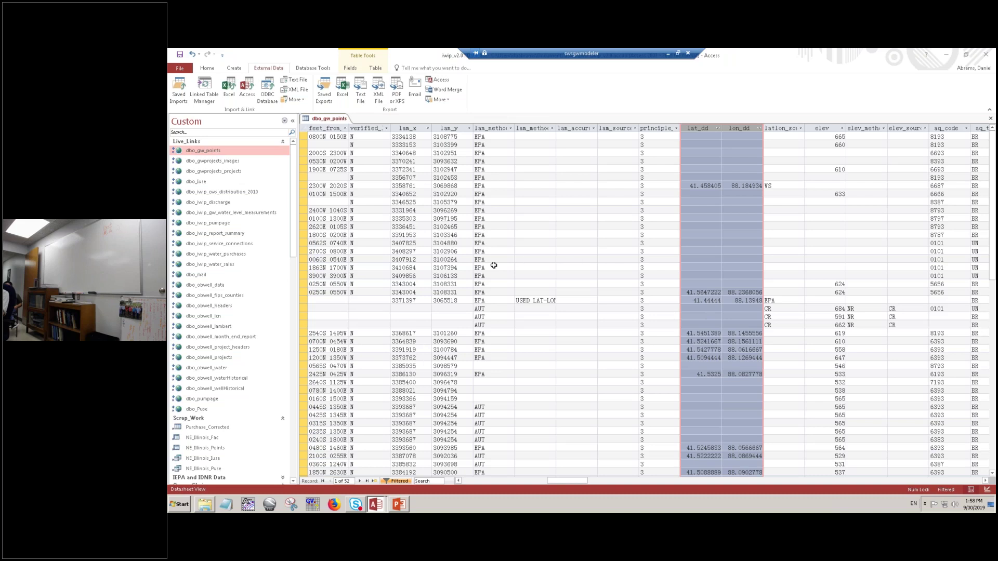
pyautogui.click(445, 382)
pyautogui.moveTo(729, 374); pyautogui.dragTo(701, 373)
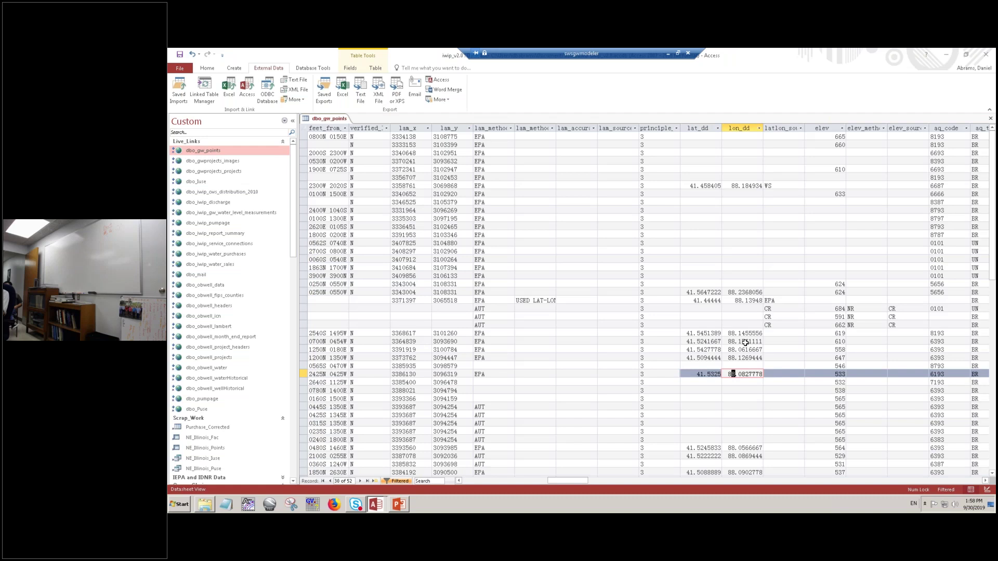
# Highlight the elev column and review the elevation entries across all the filtered Joliet wells
pyautogui.click(986, 481)
pyautogui.click(986, 481)
pyautogui.click(986, 481)
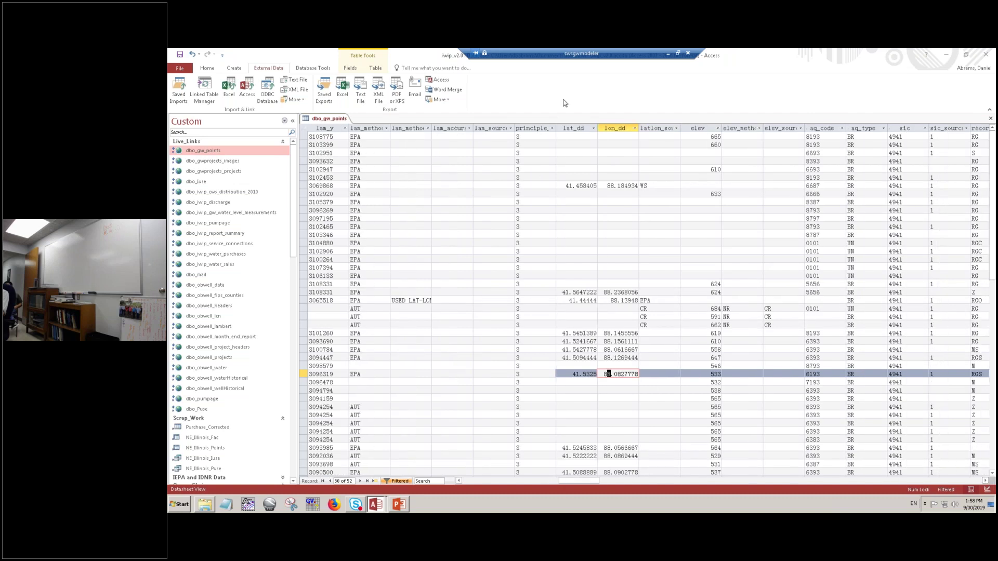
pyautogui.click(696, 128)
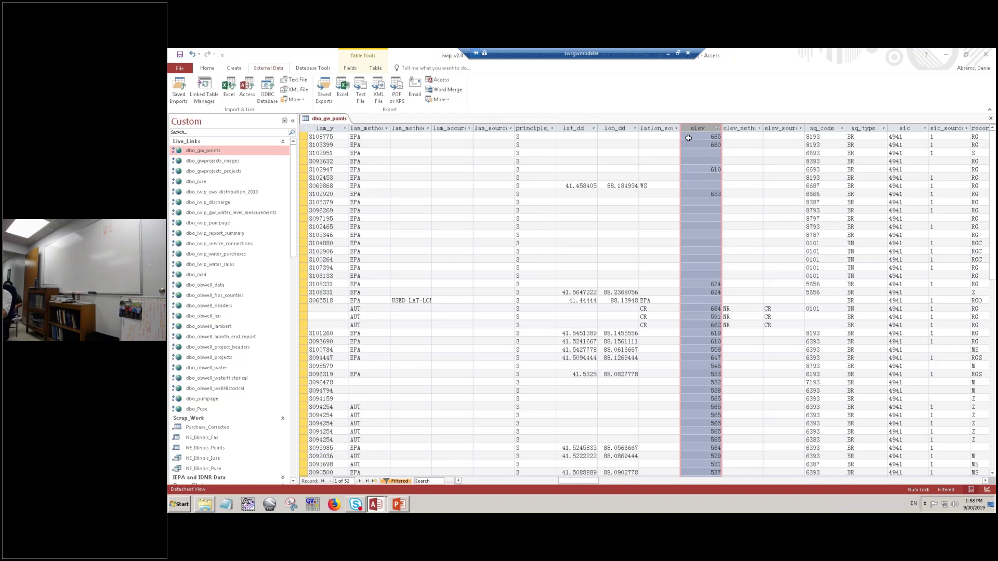
pyautogui.click(701, 125)
pyautogui.scroll(-7, 698, 223)
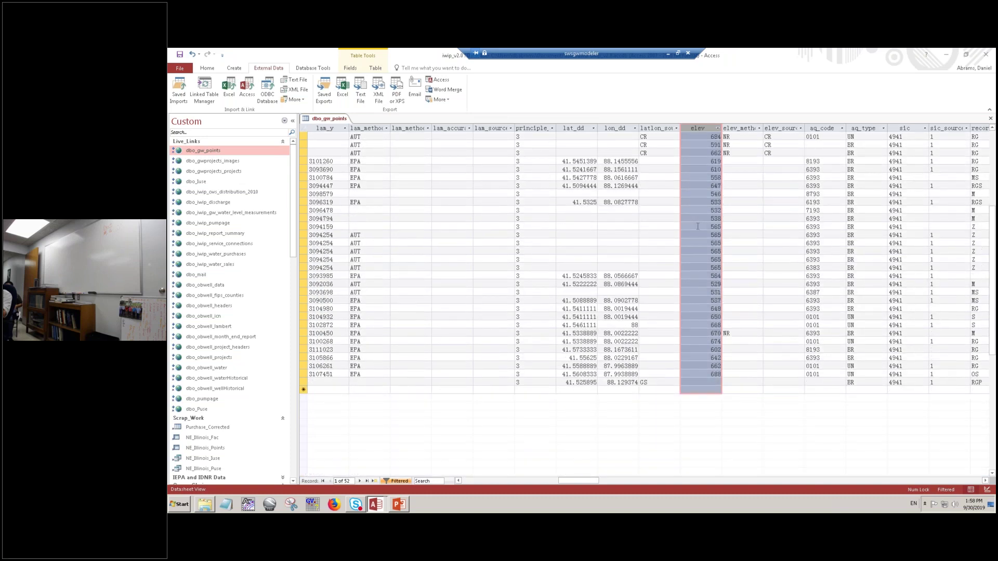
pyautogui.scroll(7, 697, 226)
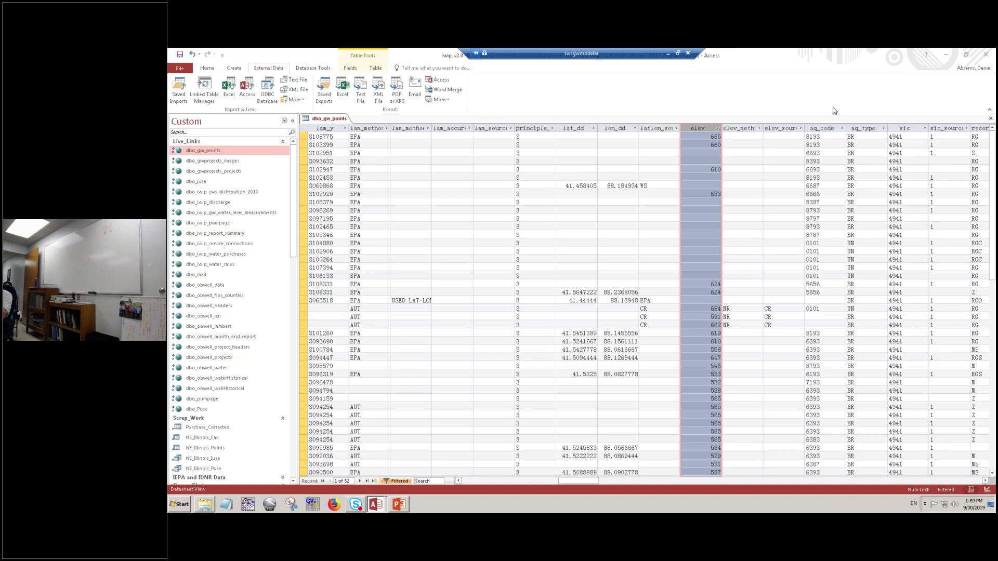
# Highlight the aq_code column and inspect individual aquifer codes, including 0101, 8797, 8793, 6693 and 8787
pyautogui.click(820, 127)
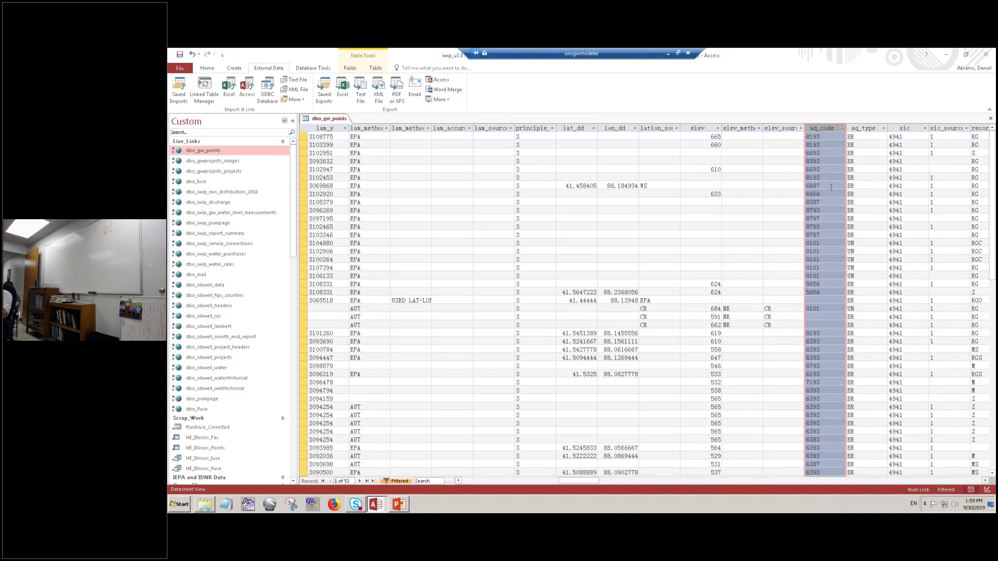
pyautogui.click(832, 274)
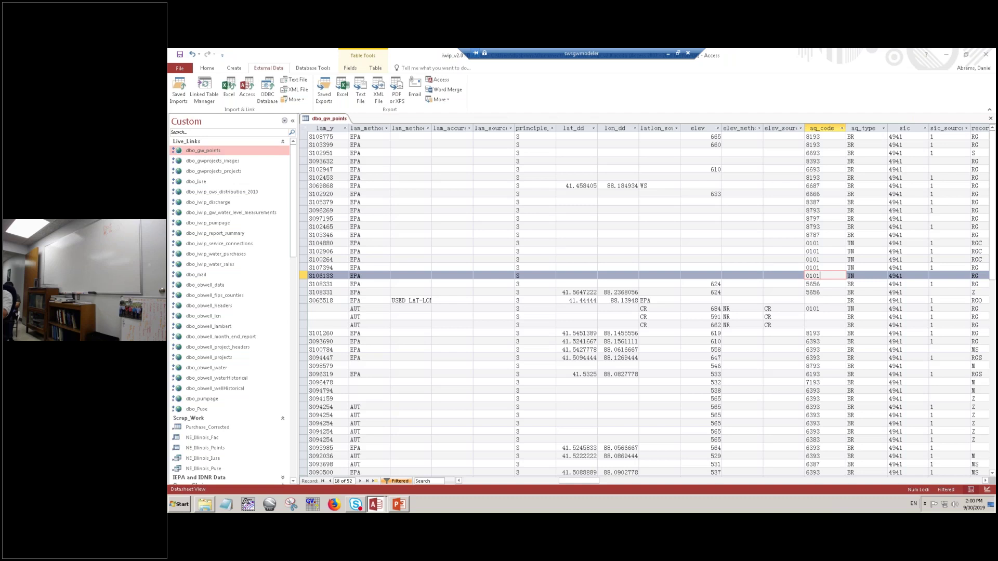
pyautogui.click(820, 234)
pyautogui.click(822, 219)
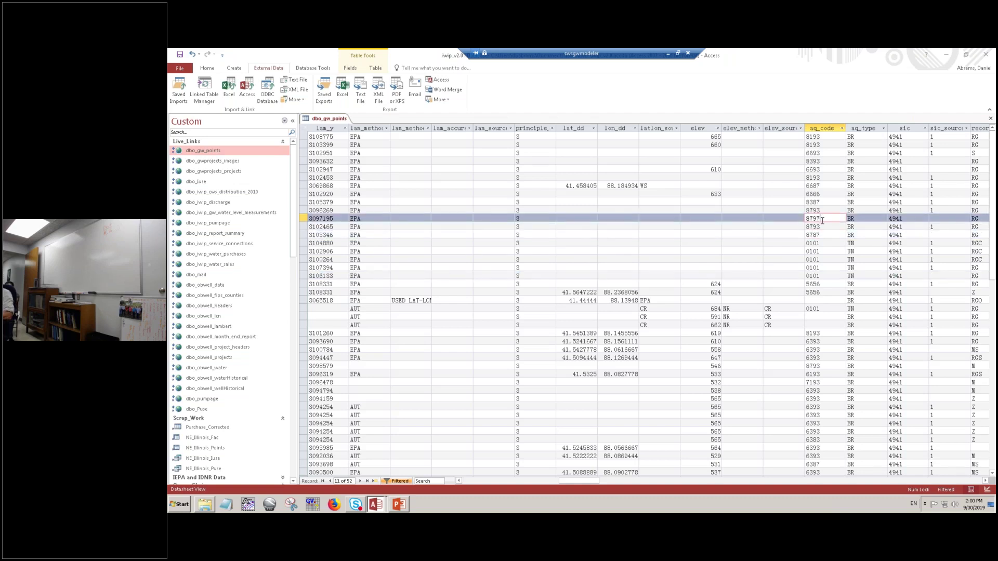
pyautogui.click(823, 227)
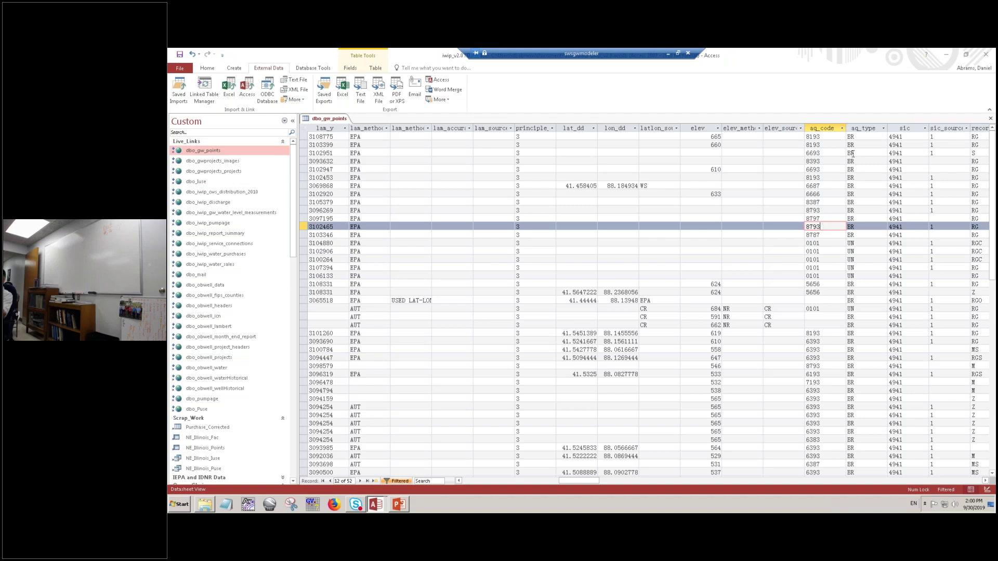
pyautogui.moveTo(814, 154); pyautogui.dragTo(807, 154)
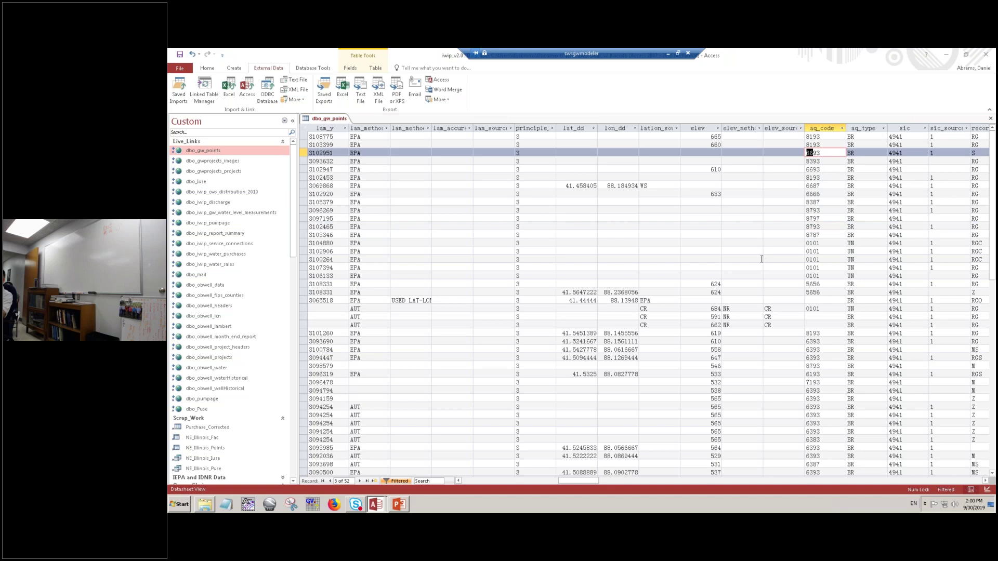
pyautogui.moveTo(820, 154); pyautogui.dragTo(814, 155)
pyautogui.click(822, 237)
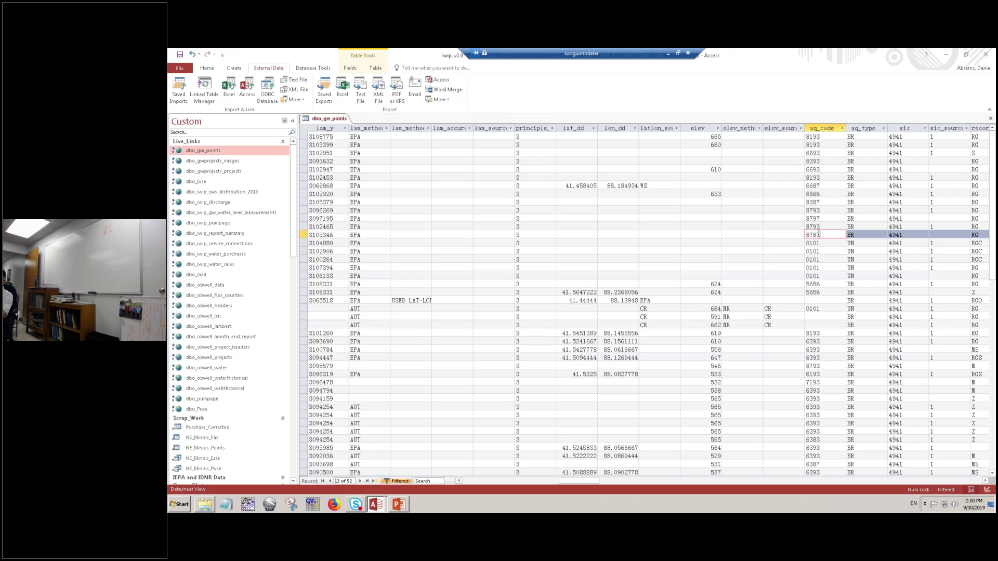
# Inspect further individual aquifer codes in the aq_code column, including 5656, 6693, 6687 and 8193
pyautogui.click(831, 286)
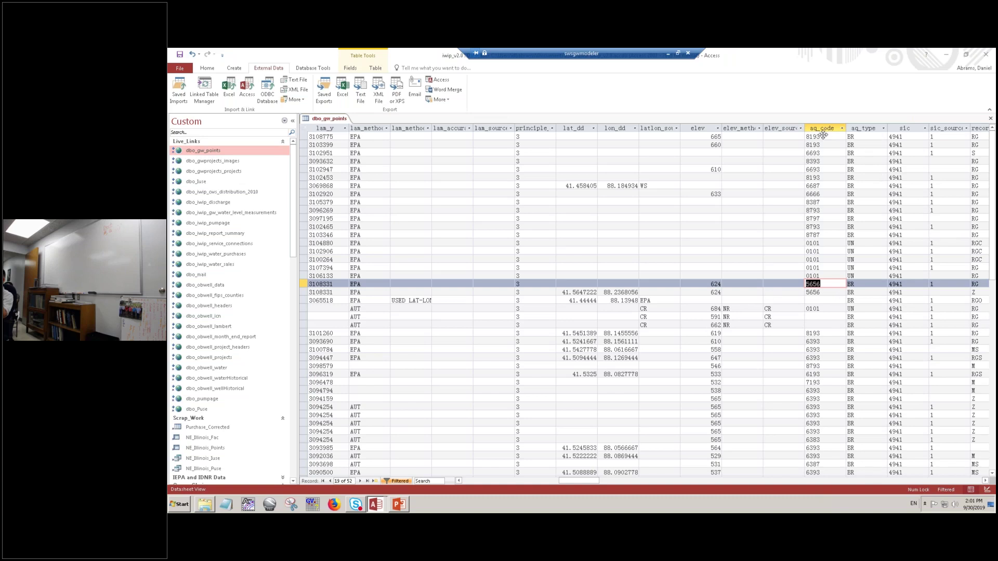
pyautogui.click(824, 154)
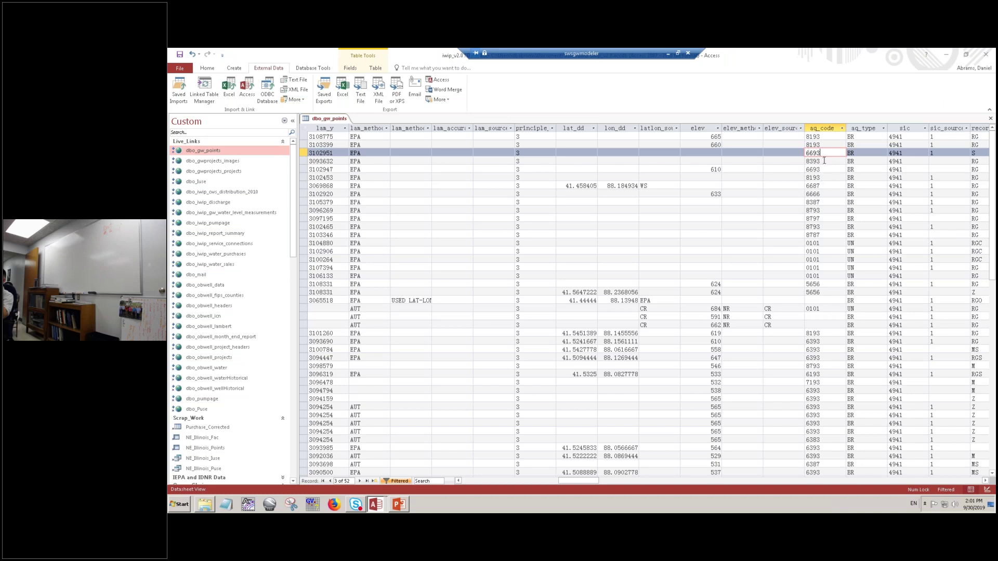
pyautogui.click(820, 185)
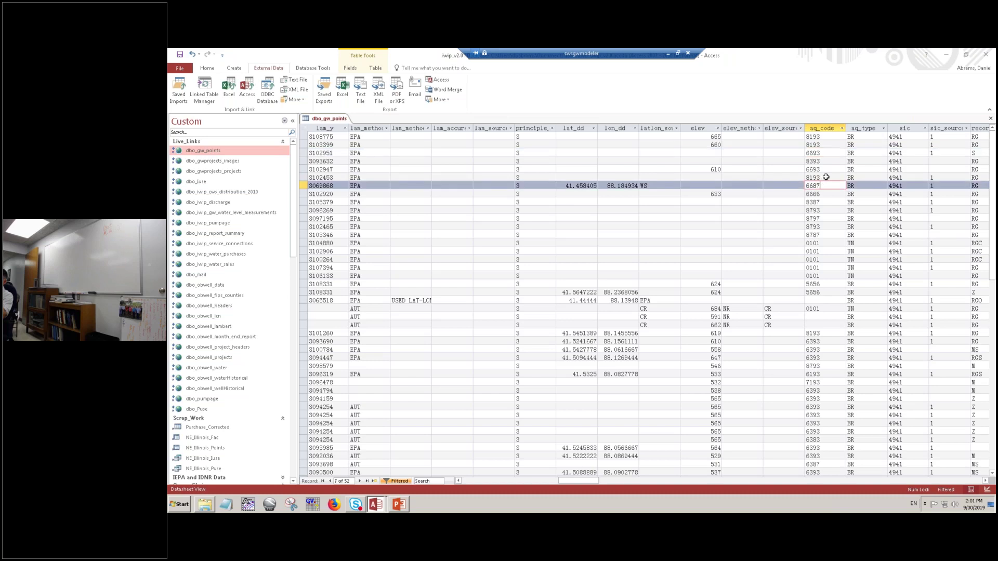
pyautogui.click(827, 178)
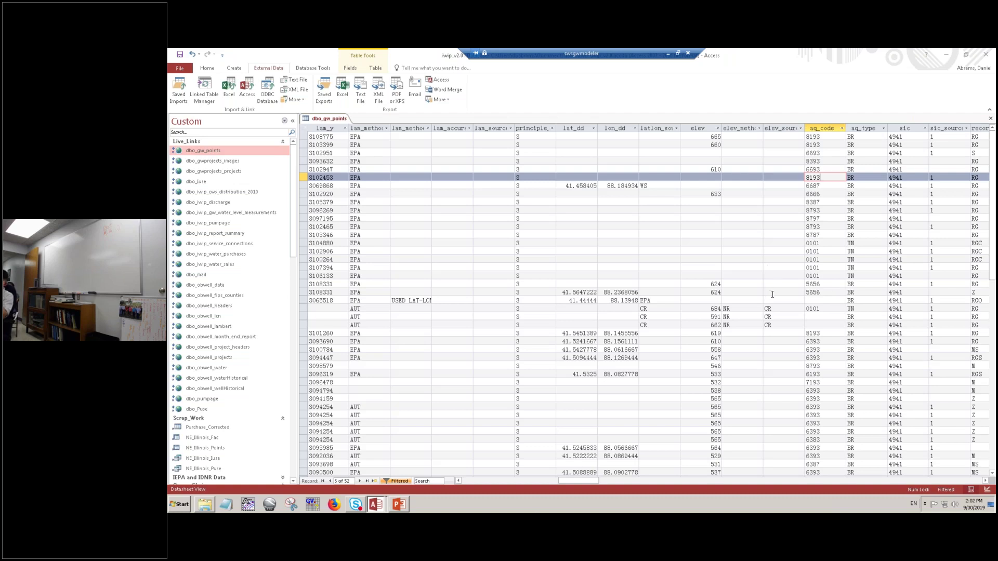
# Examine the wells with blank aq_code entries and compare them with their total depth and water-source columns
pyautogui.click(822, 317)
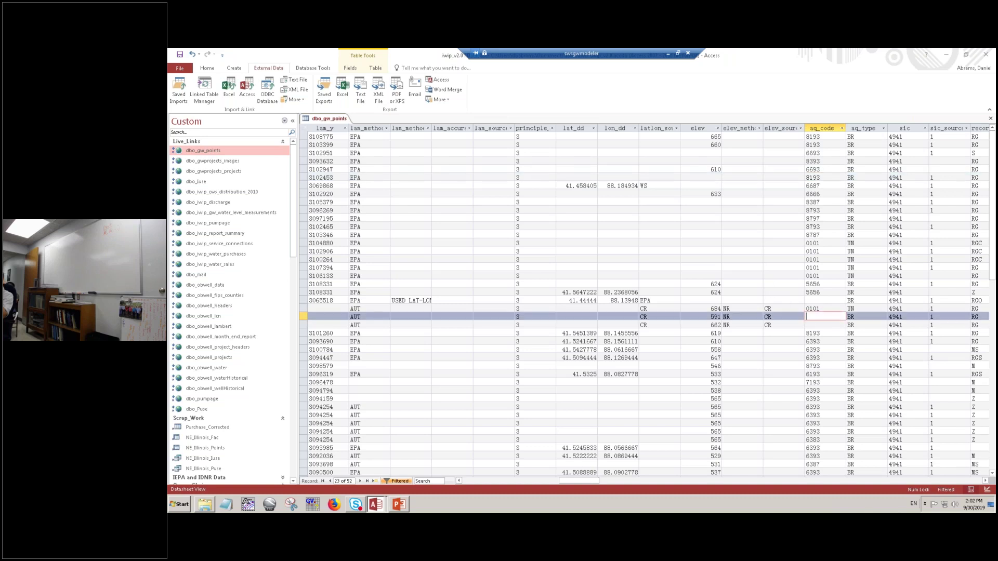
pyautogui.click(985, 480)
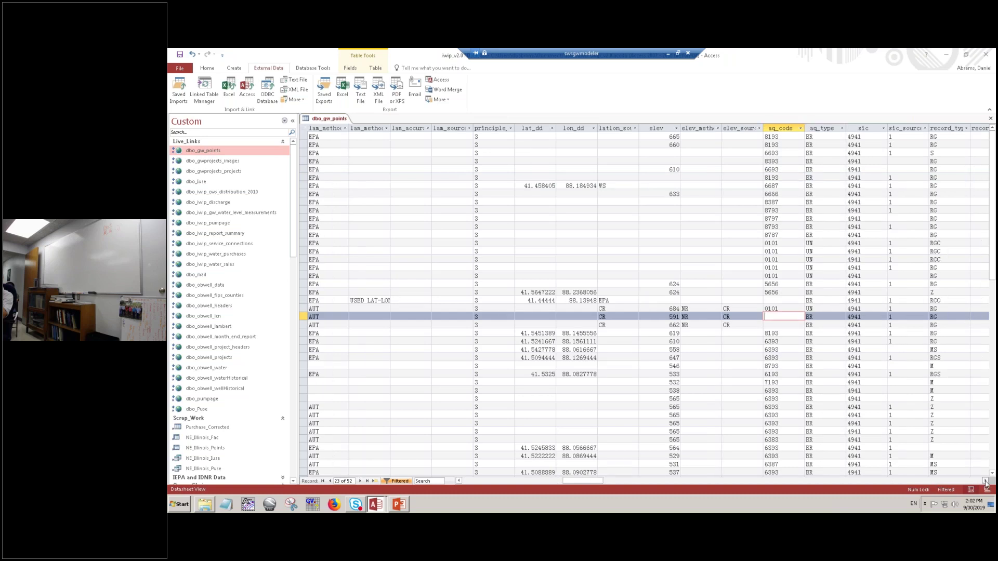
pyautogui.click(984, 481)
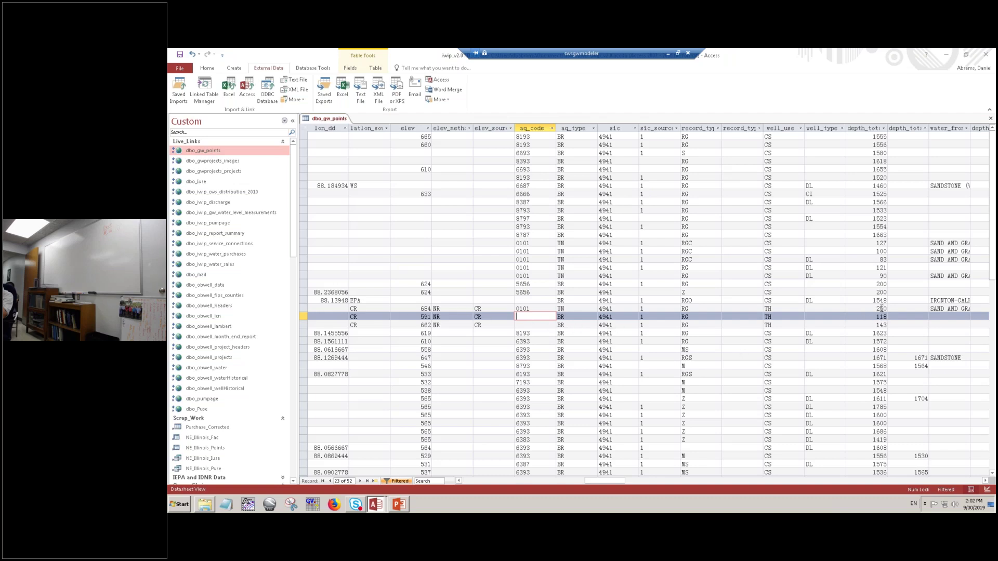
pyautogui.click(540, 301)
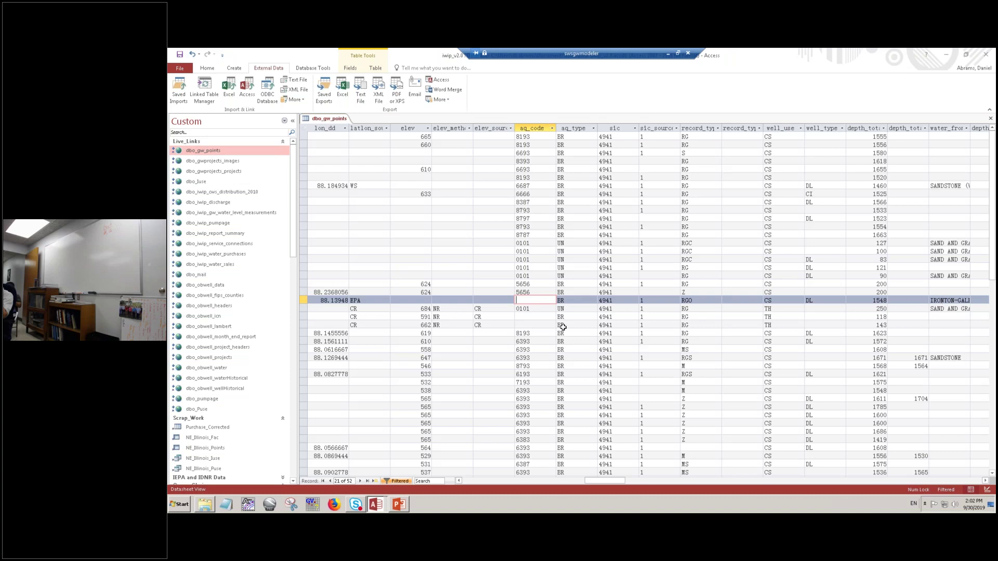
# Review the open-interval, screen length and casing depth columns, and inspect the casing depth of the Ironton-Galesville well
pyautogui.click(985, 481)
pyautogui.click(985, 481)
pyautogui.click(985, 481)
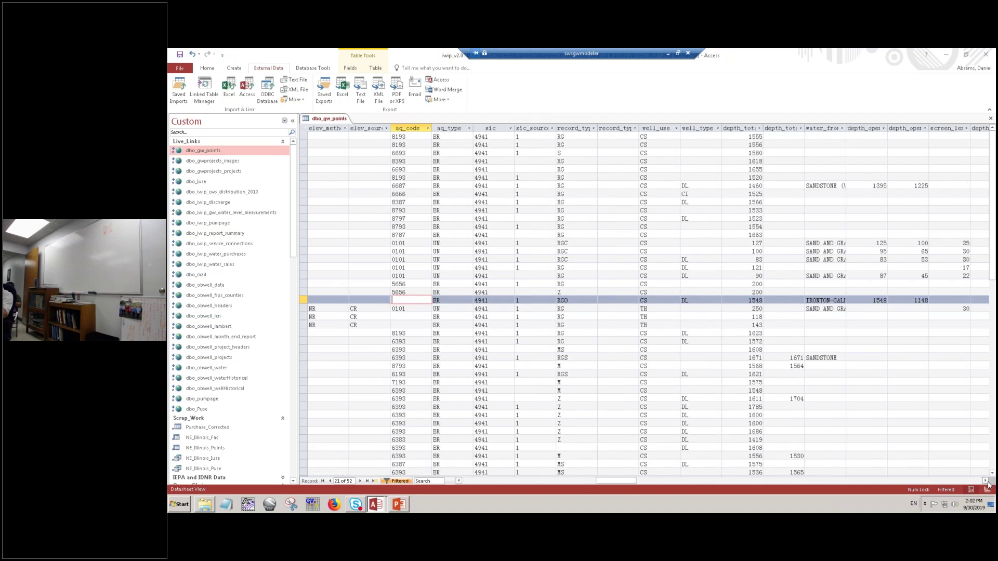
pyautogui.click(985, 482)
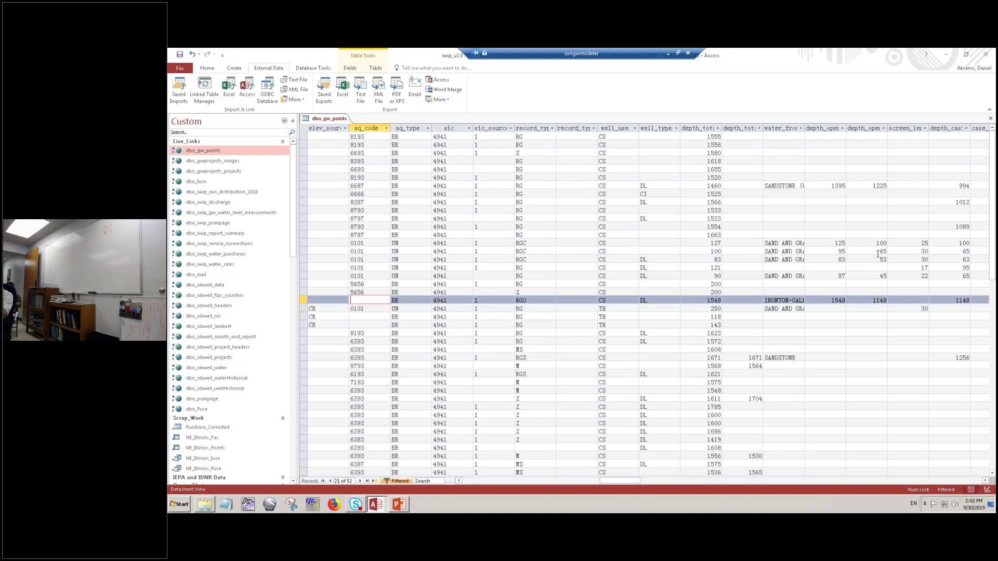
pyautogui.click(964, 301)
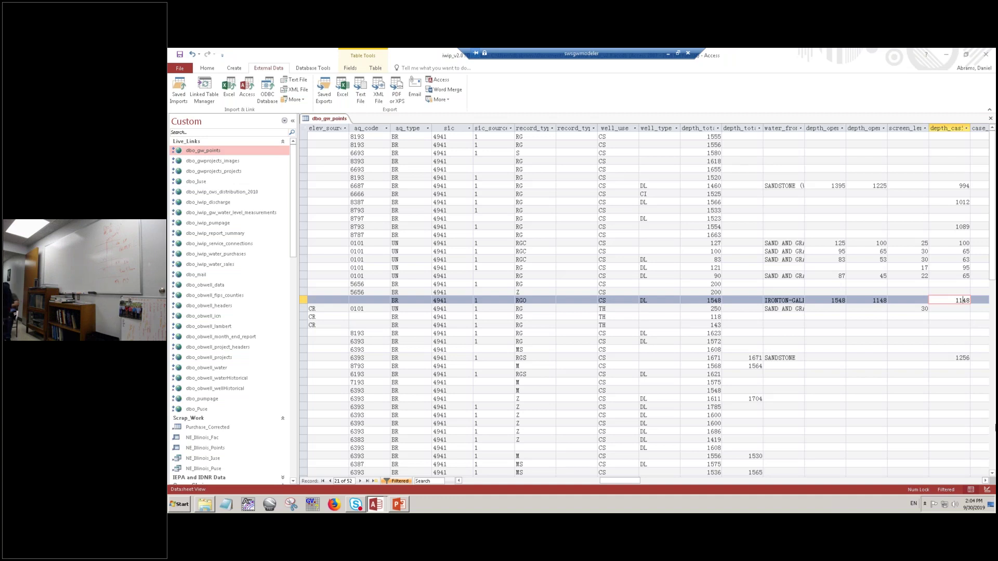
# Minimize the database and file explorer windows and the remote session to return to the GWVistas model
pyautogui.click(944, 61)
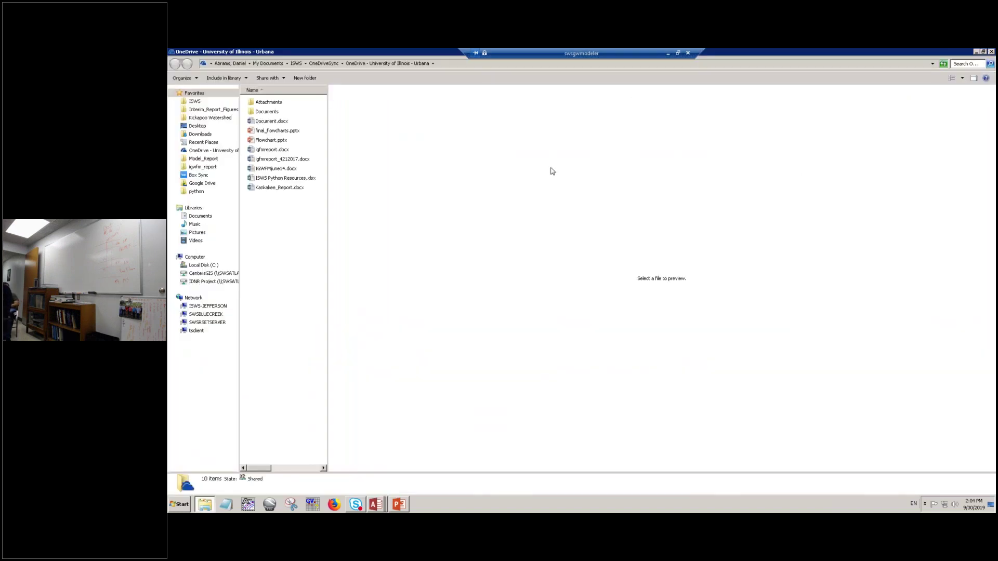
pyautogui.click(975, 52)
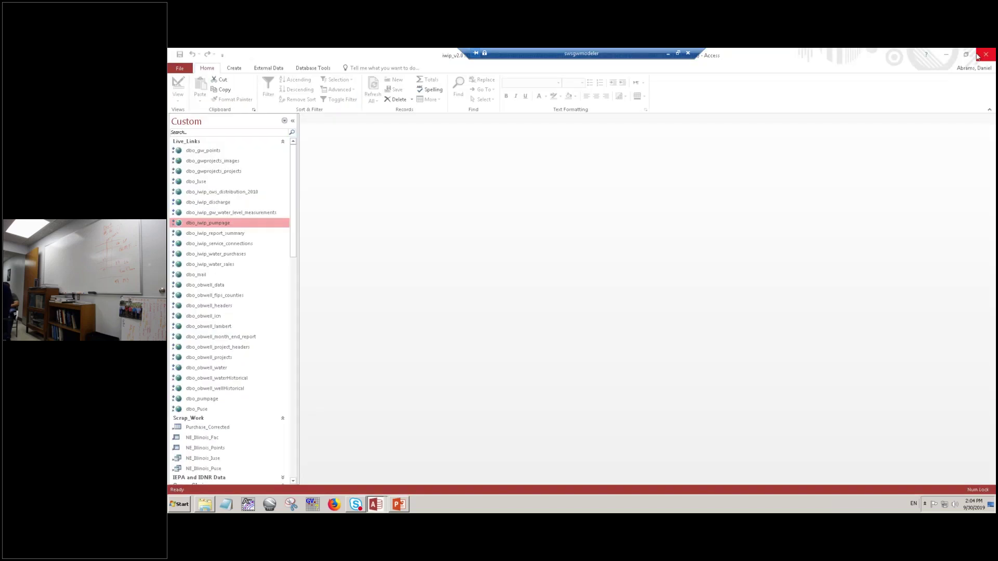
pyautogui.click(949, 58)
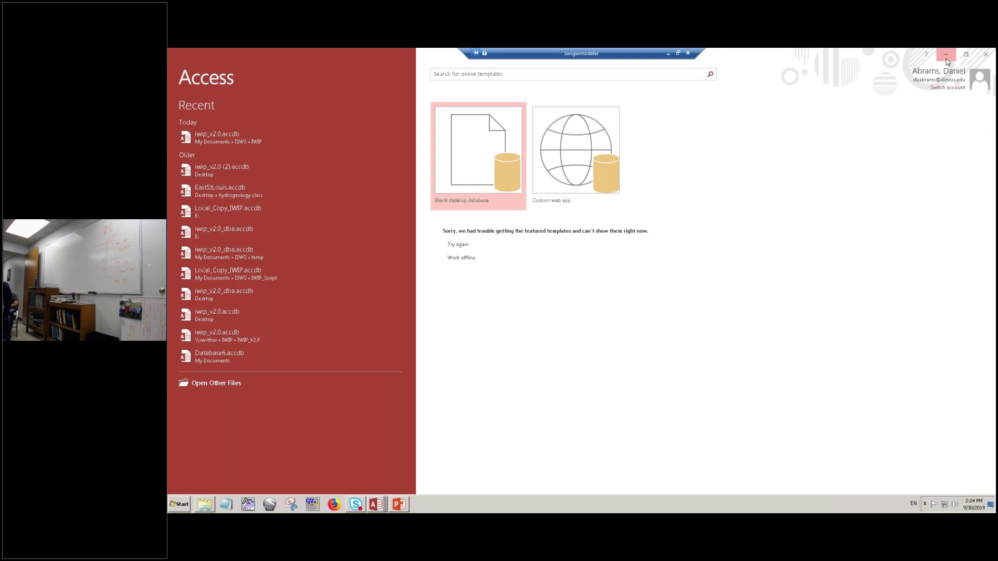
pyautogui.click(946, 58)
pyautogui.click(668, 53)
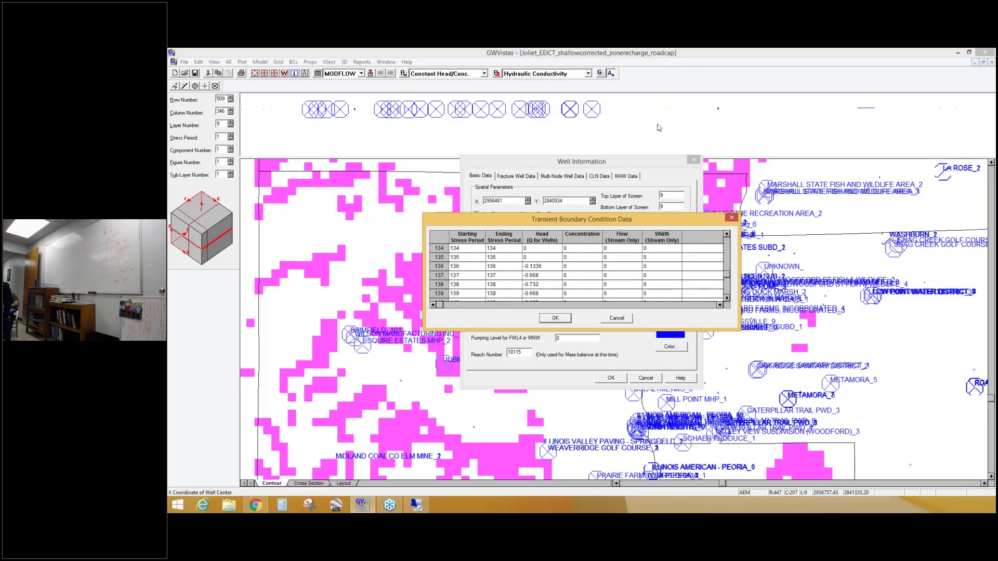
# Accept and close the Rock Island Trail State Park well's data, and set the displayed model layer to 18
pyautogui.click(555, 318)
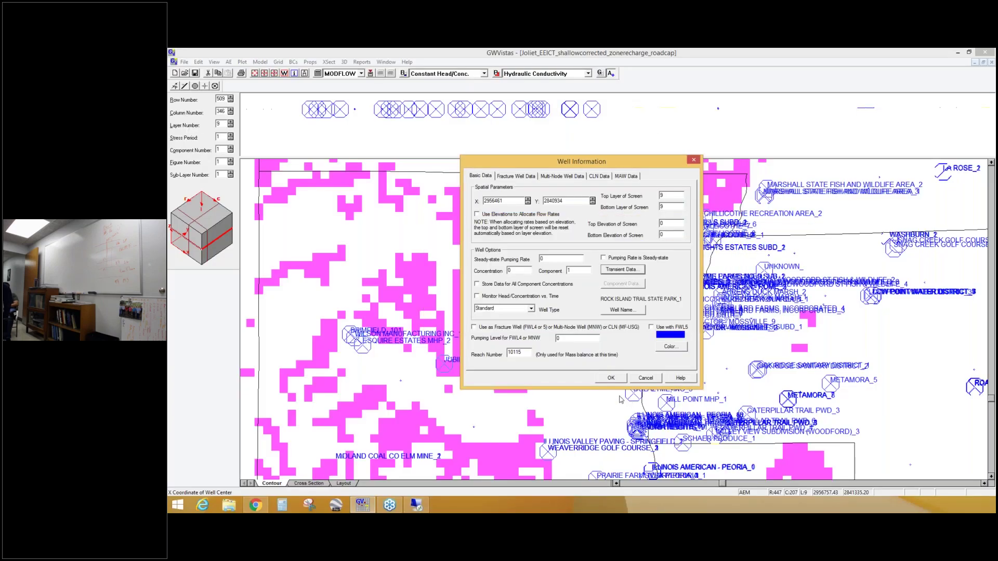
pyautogui.click(611, 378)
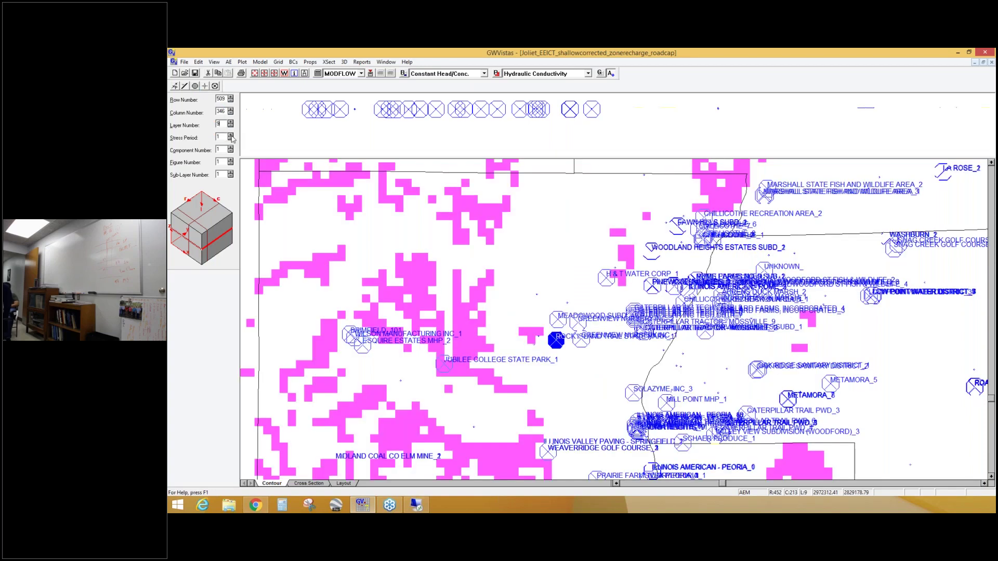
pyautogui.write('18')
pyautogui.click(221, 137)
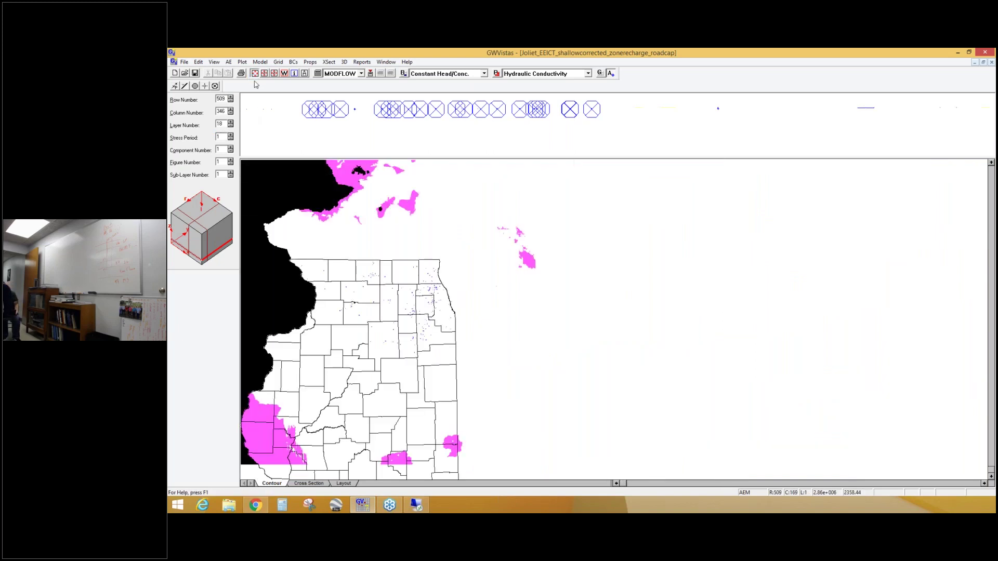
# Examine the top and bottom screen layers of wells P411671 and P409247 in the well information
pyautogui.click(213, 62)
pyautogui.click(264, 247)
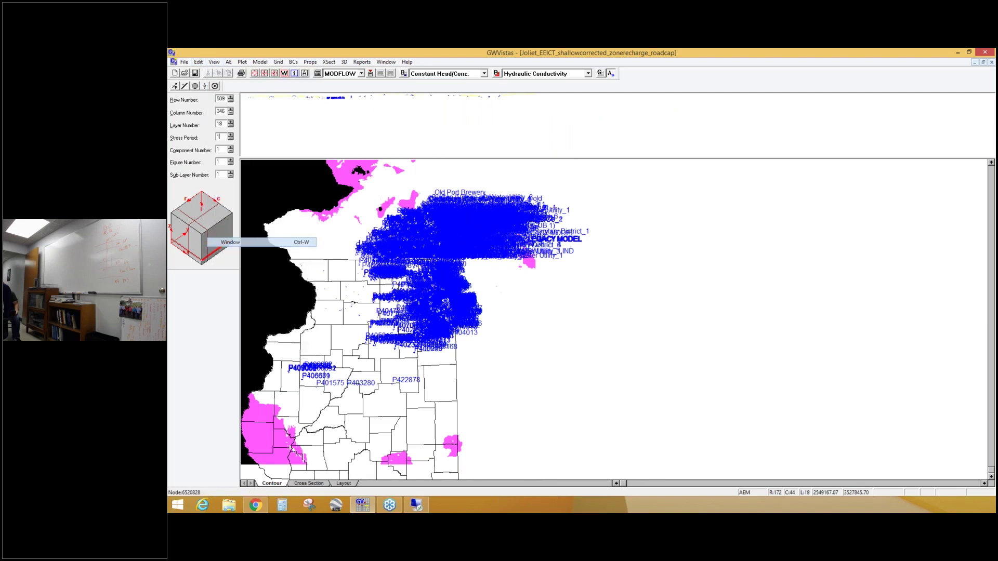
pyautogui.click(420, 338)
pyautogui.click(650, 266)
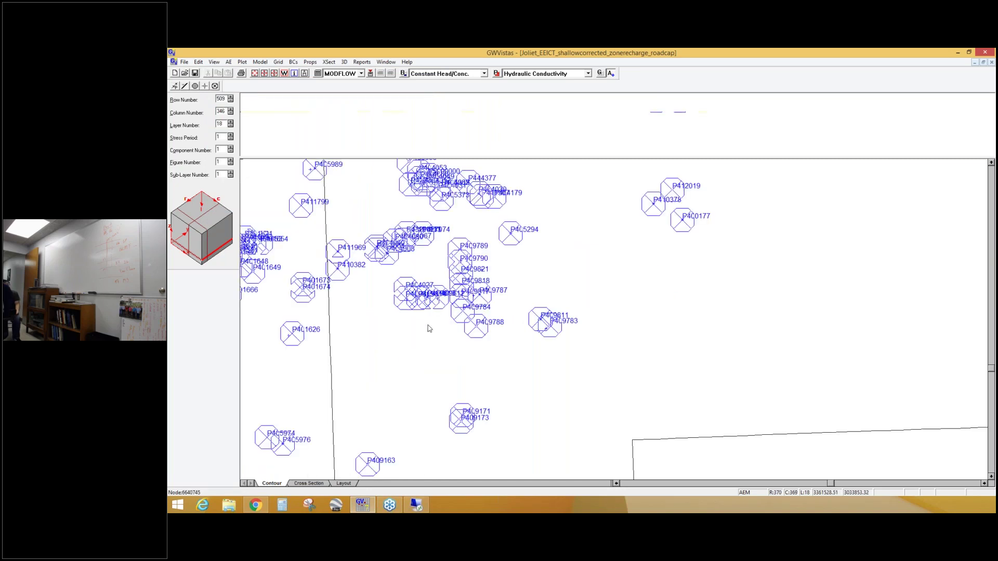
pyautogui.moveTo(549, 247); pyautogui.dragTo(585, 369)
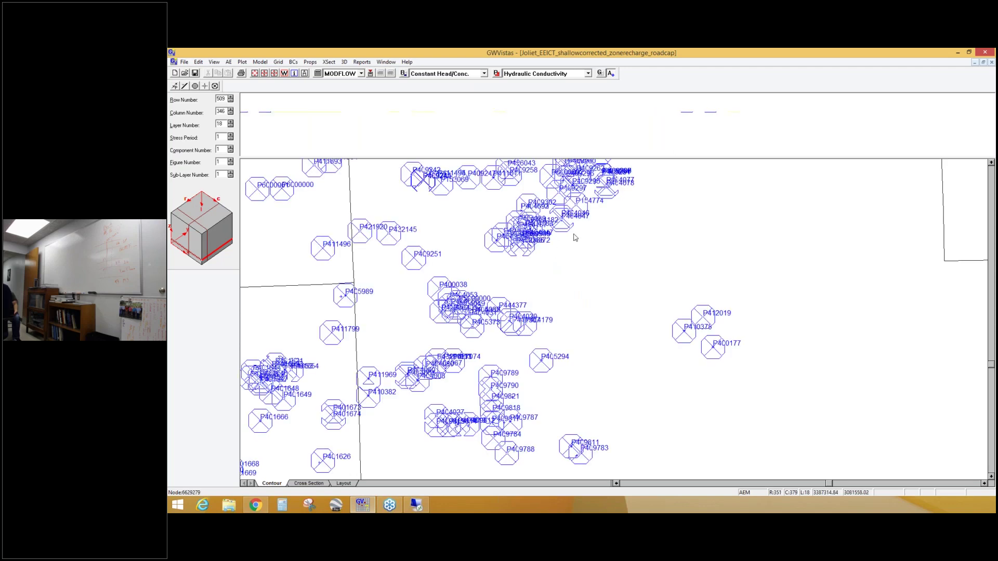
pyautogui.moveTo(580, 239); pyautogui.dragTo(611, 395)
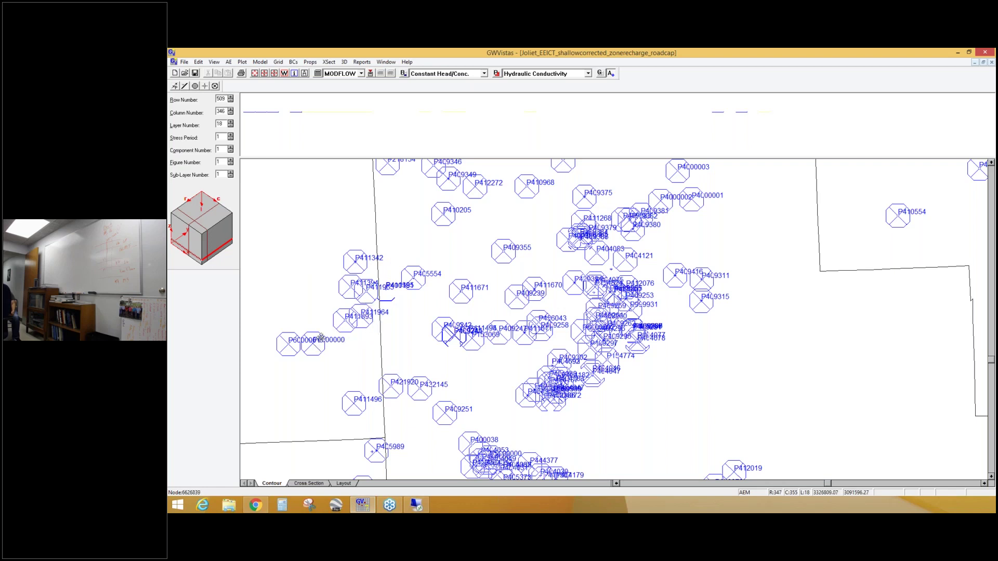
pyautogui.doubleClick(464, 292)
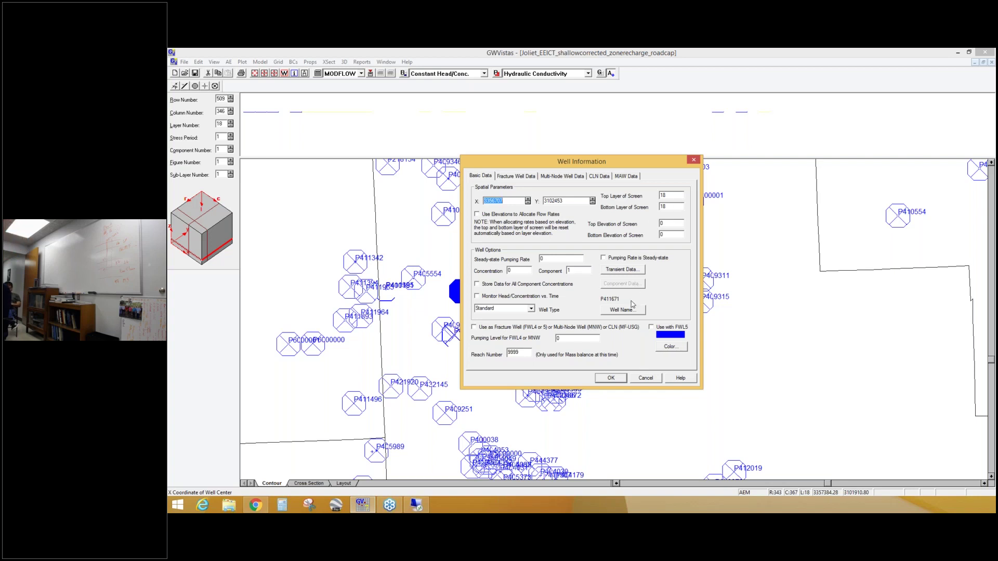
pyautogui.click(621, 380)
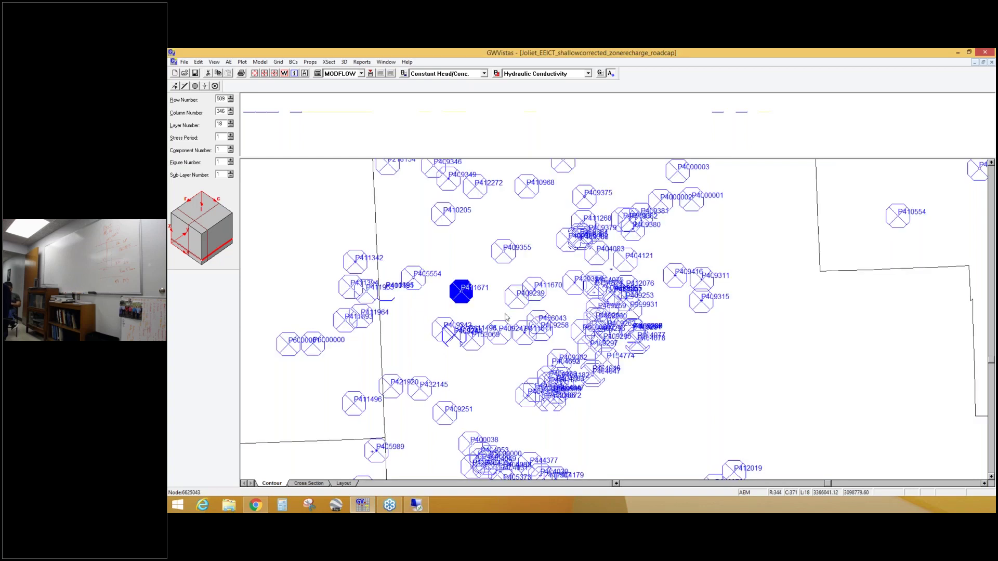
pyautogui.doubleClick(500, 337)
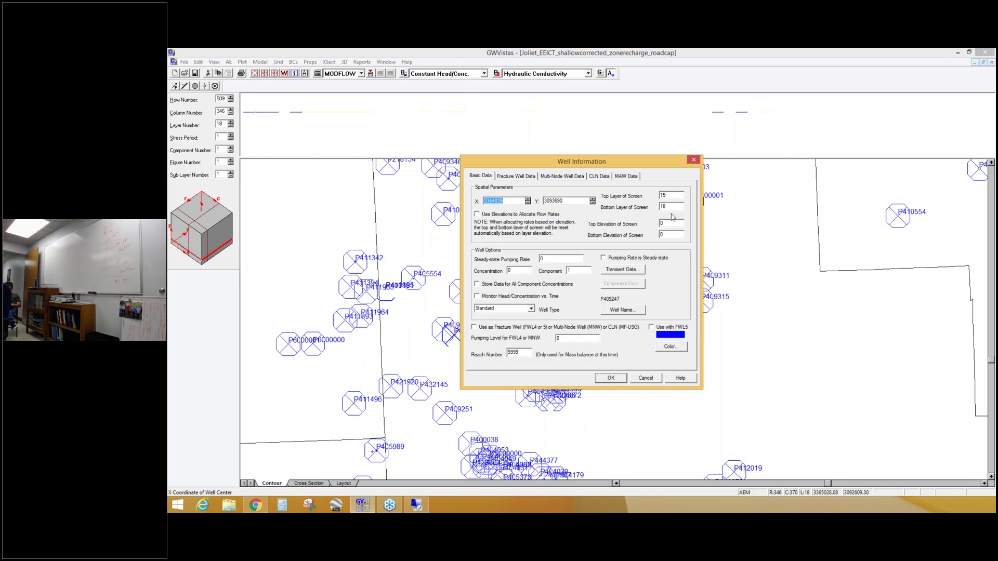
pyautogui.click(611, 380)
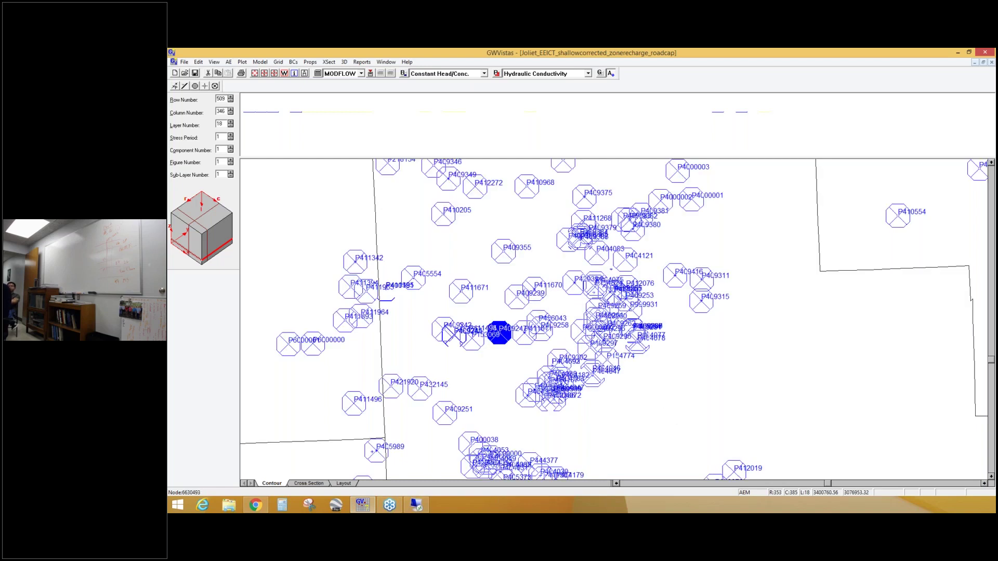
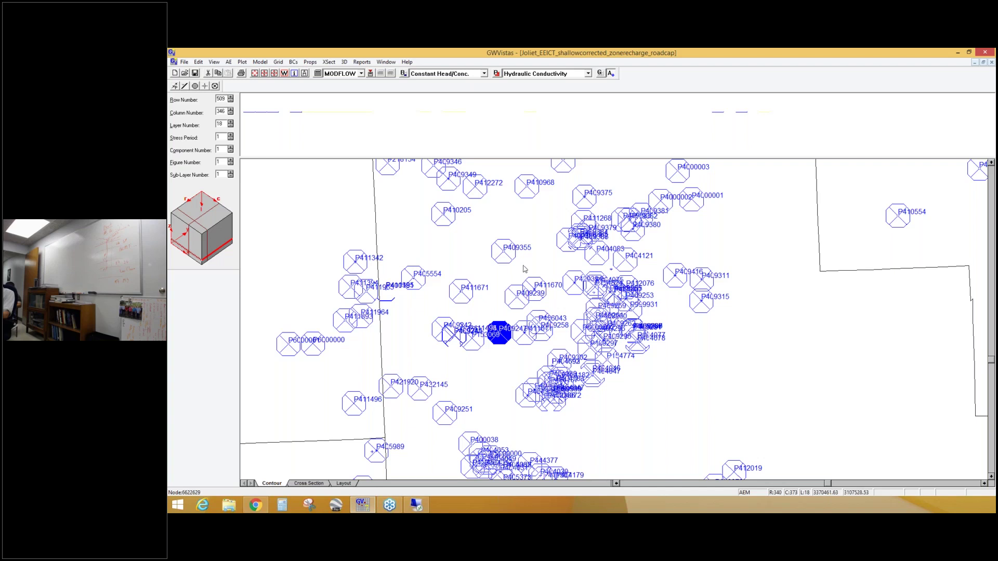
# Inspect the basic data and reach number of well P409355, leaving its settings unsaved
pyautogui.doubleClick(501, 253)
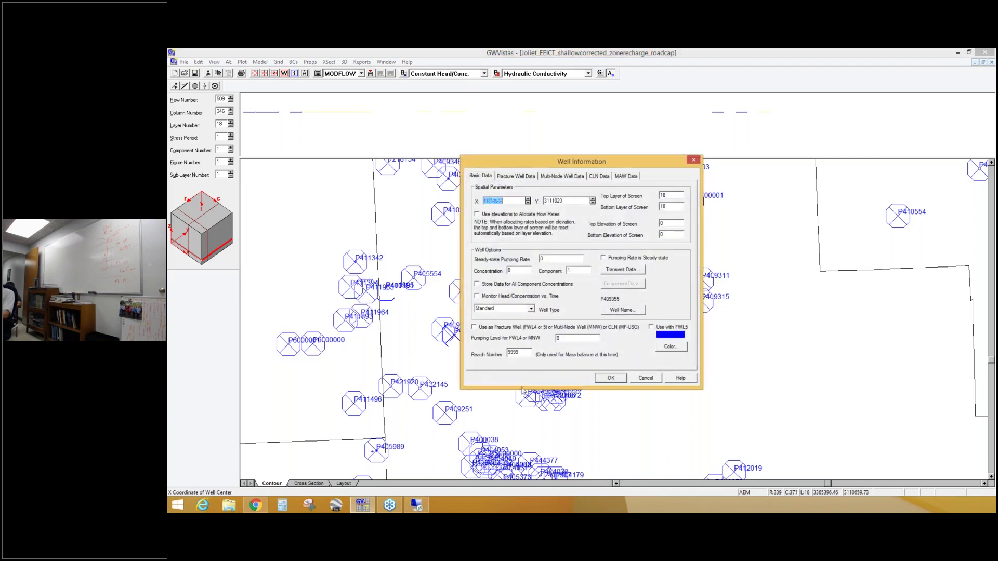
pyautogui.click(520, 353)
pyautogui.click(648, 378)
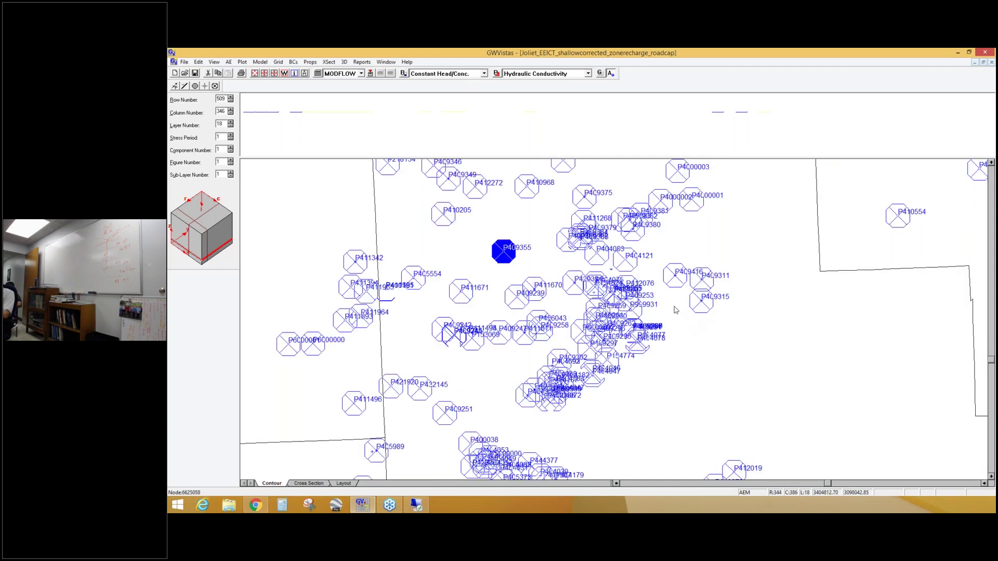
# Enable the fracture, multi-node or CLN well option for well P409355 and review its CLN and fracture well data
pyautogui.doubleClick(503, 253)
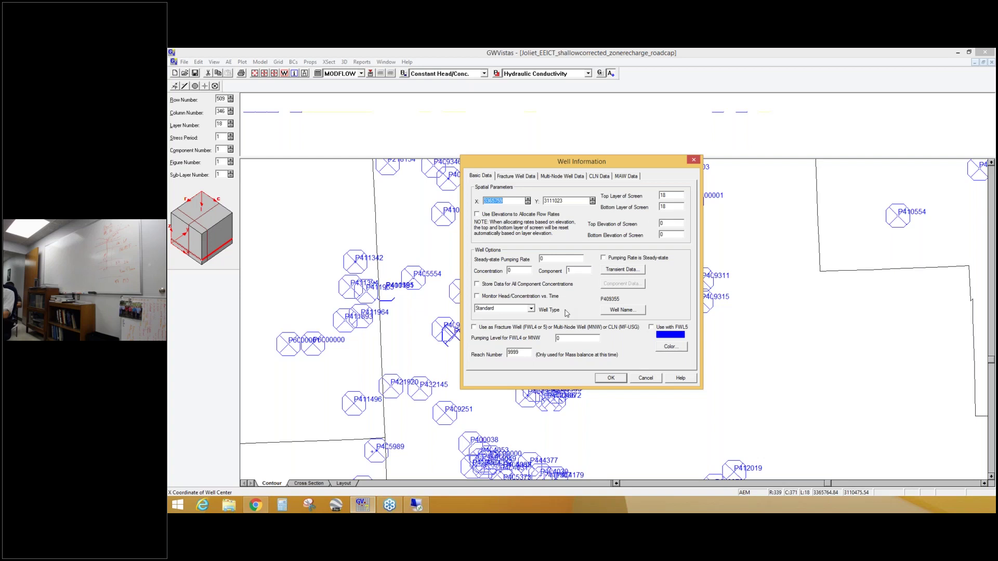
pyautogui.click(492, 330)
pyautogui.click(515, 331)
pyautogui.click(600, 177)
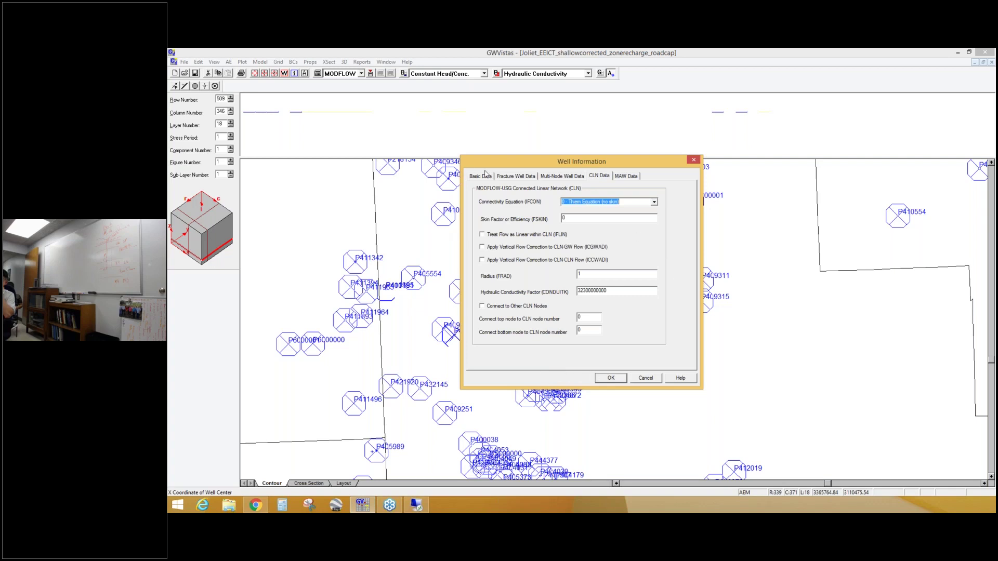
pyautogui.click(514, 181)
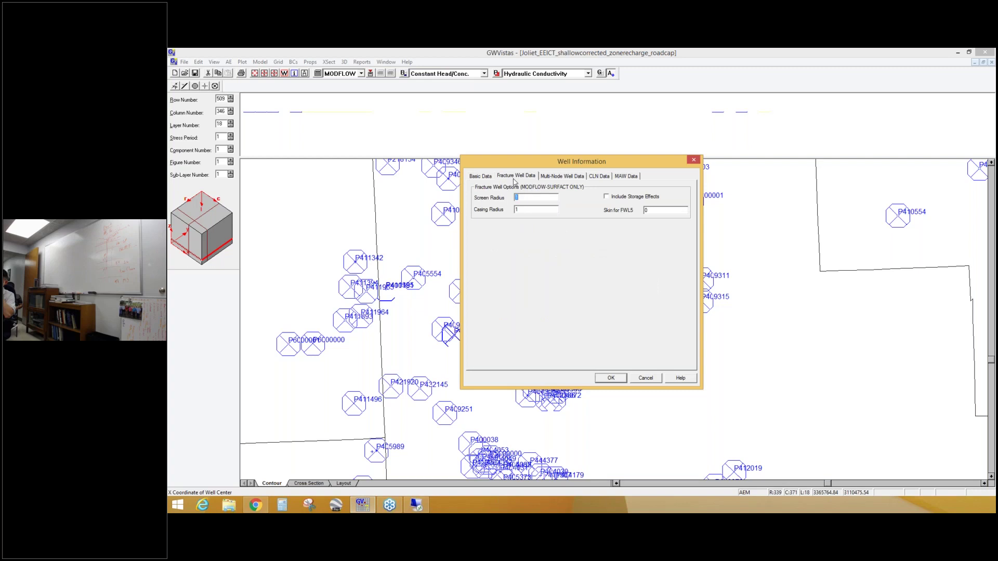
# Open the transient boundary condition data of well P409355 and move its window clear of the well information
pyautogui.click(479, 177)
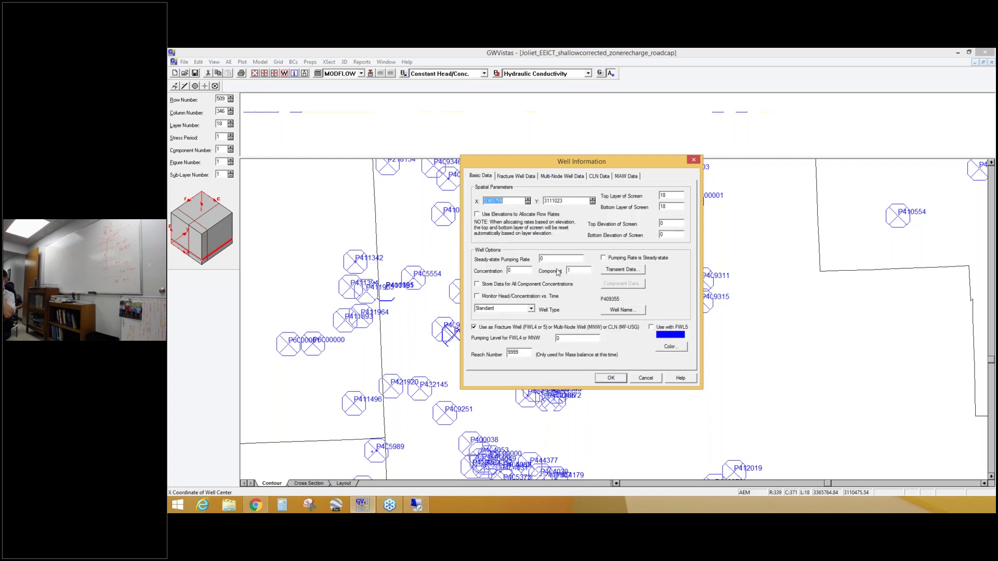
pyautogui.click(618, 271)
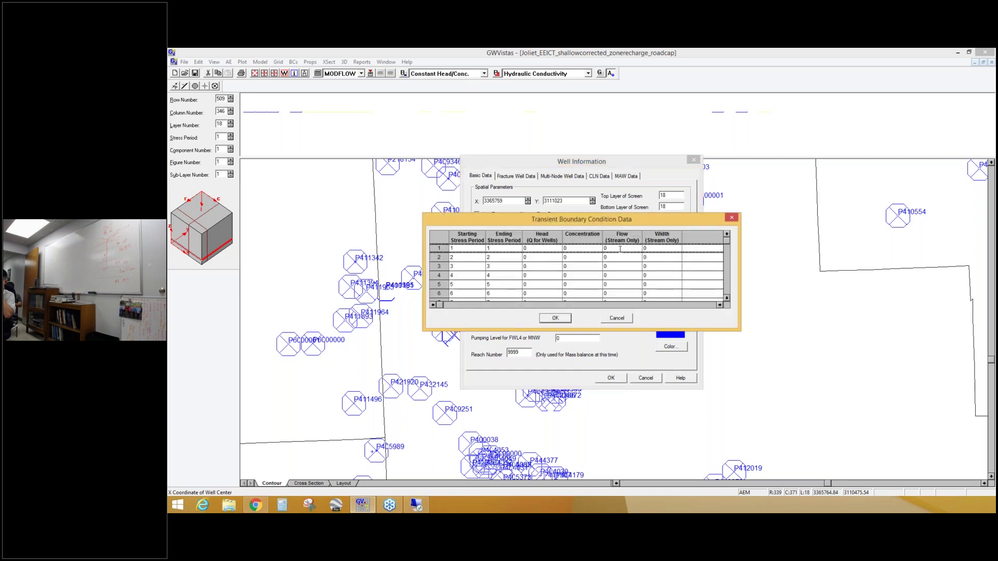
pyautogui.moveTo(620, 221); pyautogui.dragTo(773, 220)
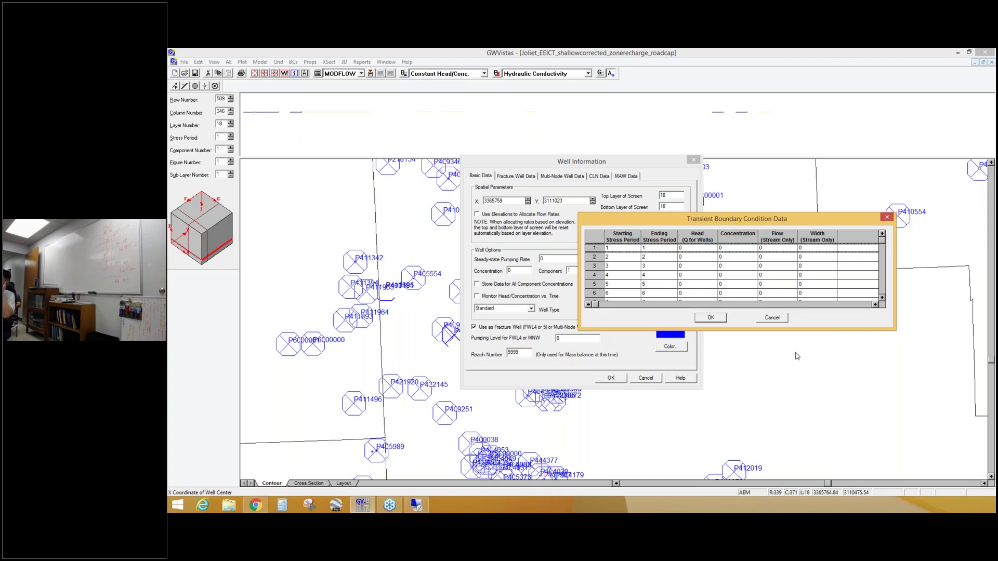
# Close well P409355's dialogs without saving and display the hydraulic conductivity zones of layer 17
pyautogui.click(769, 318)
pyautogui.click(646, 378)
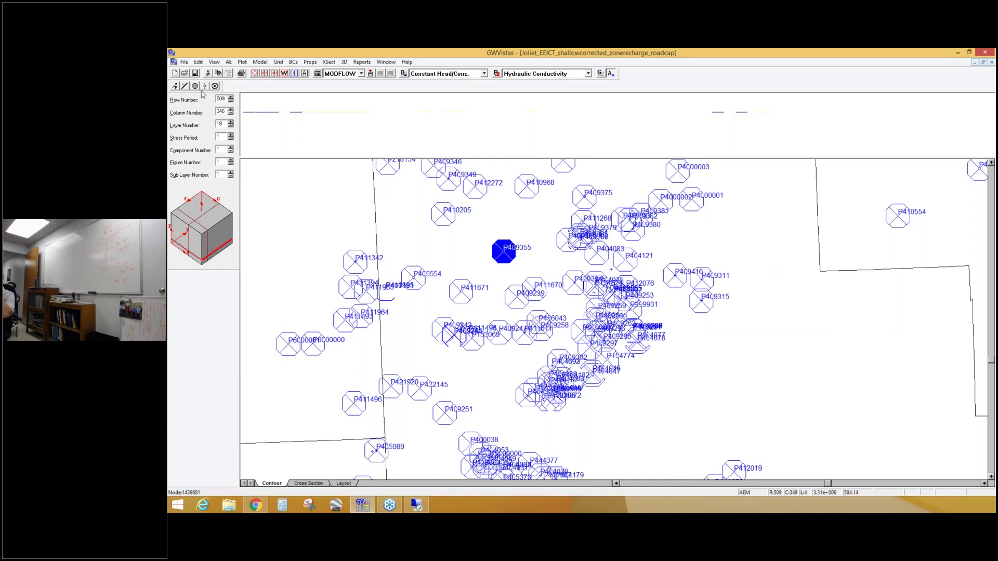
pyautogui.click(231, 126)
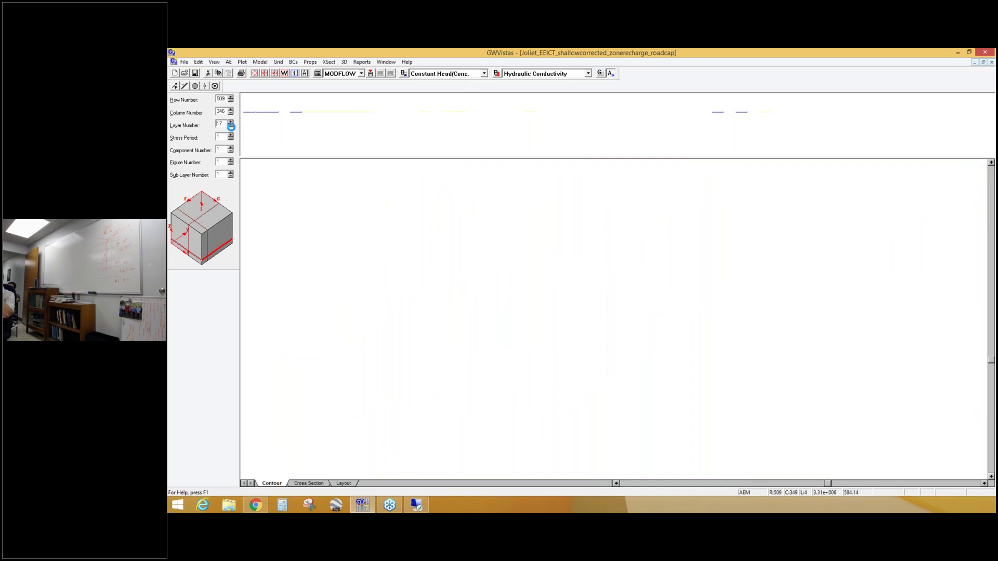
pyautogui.click(497, 74)
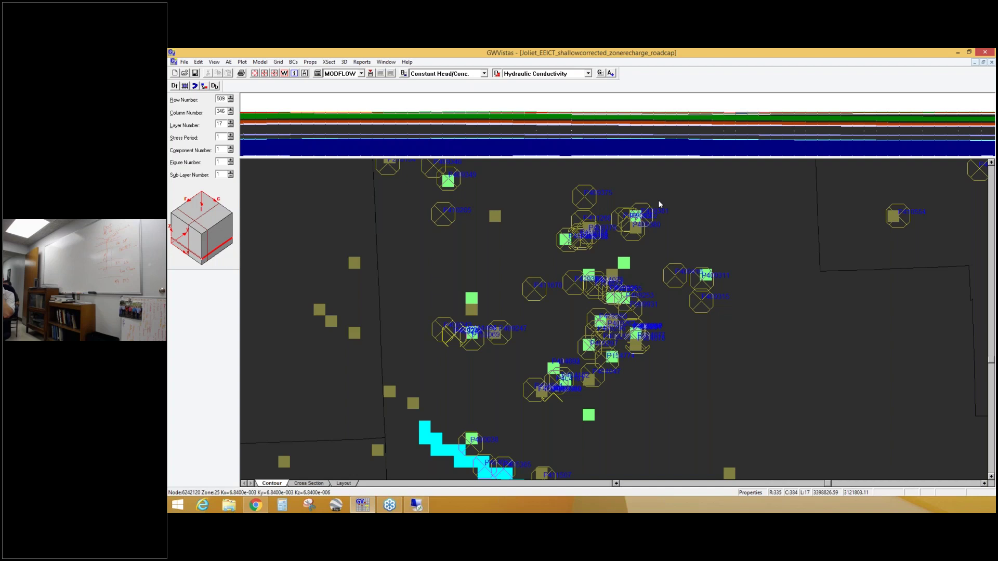
# Check the Time-Variant Materials (TVM) settings in the MODFLOW-USG options and leave them unsaved
pyautogui.click(261, 62)
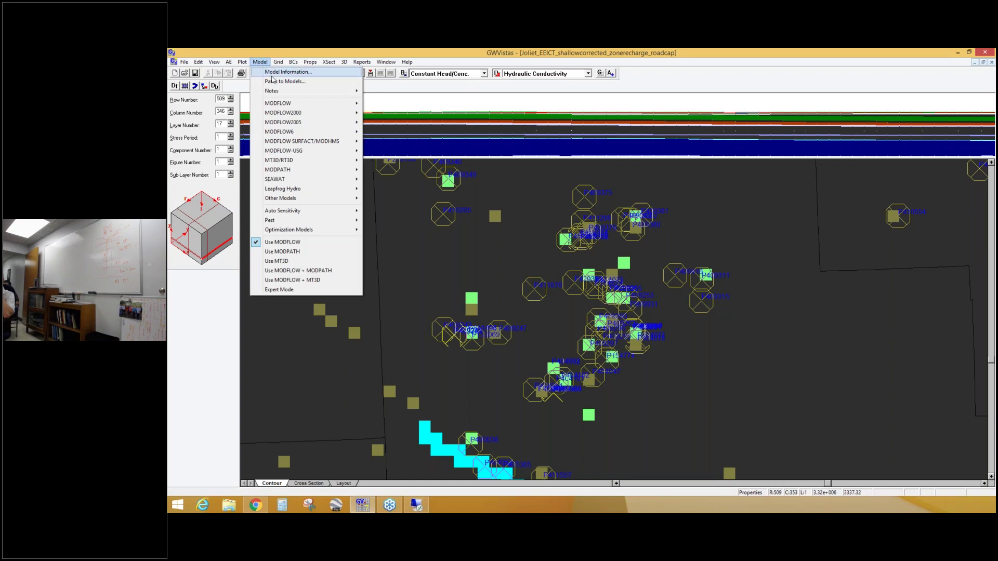
pyautogui.moveTo(289, 106)
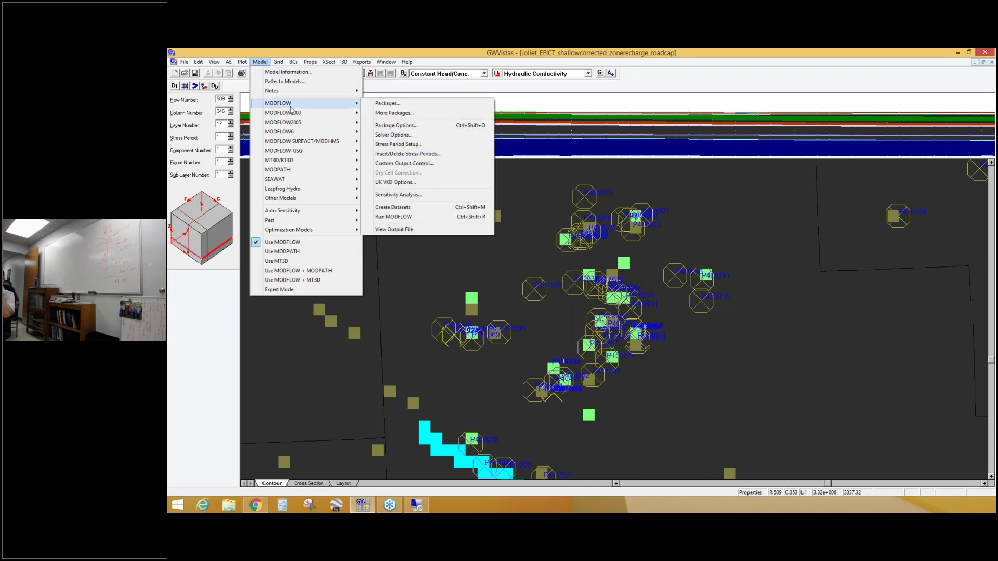
pyautogui.moveTo(307, 151)
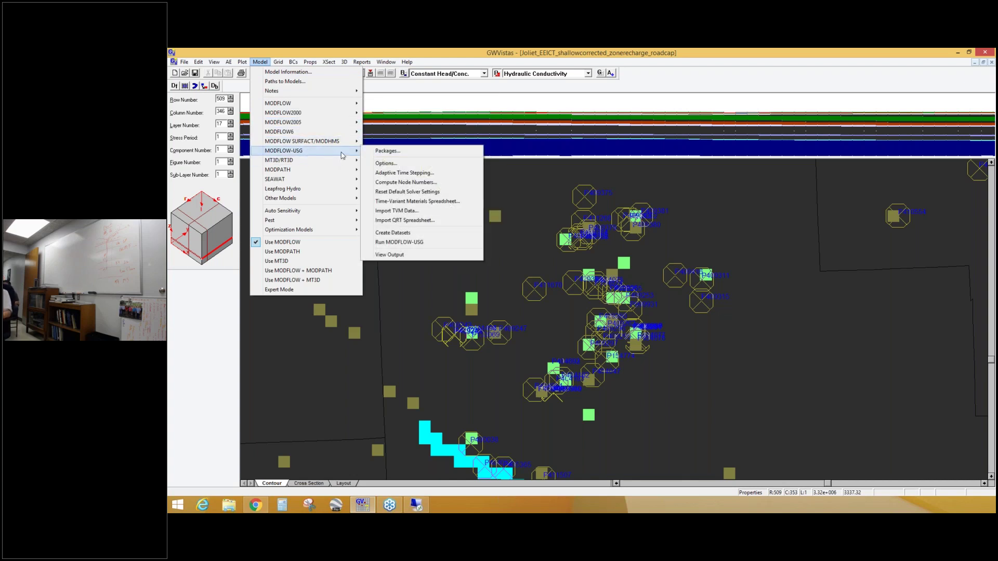
pyautogui.click(379, 163)
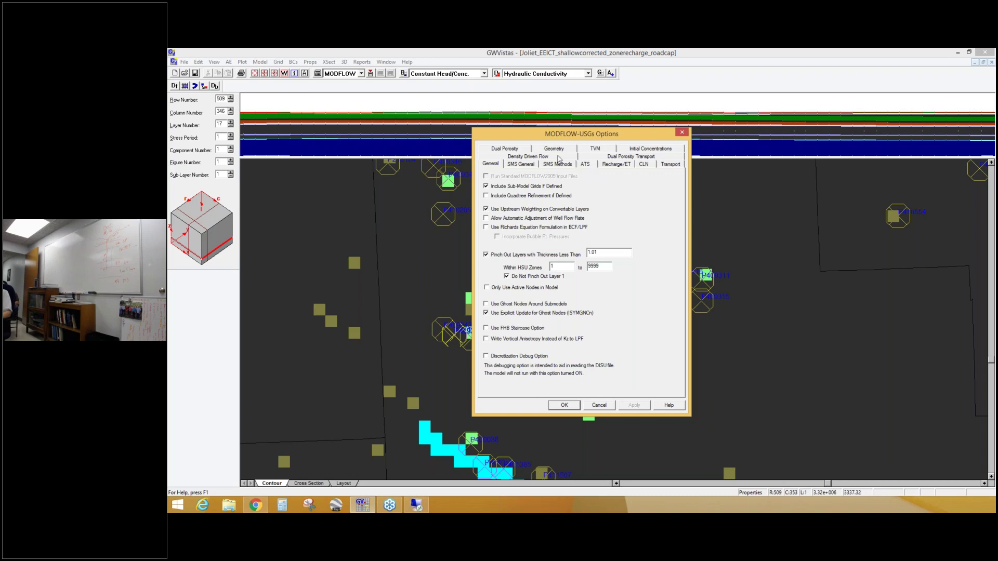
pyautogui.click(595, 149)
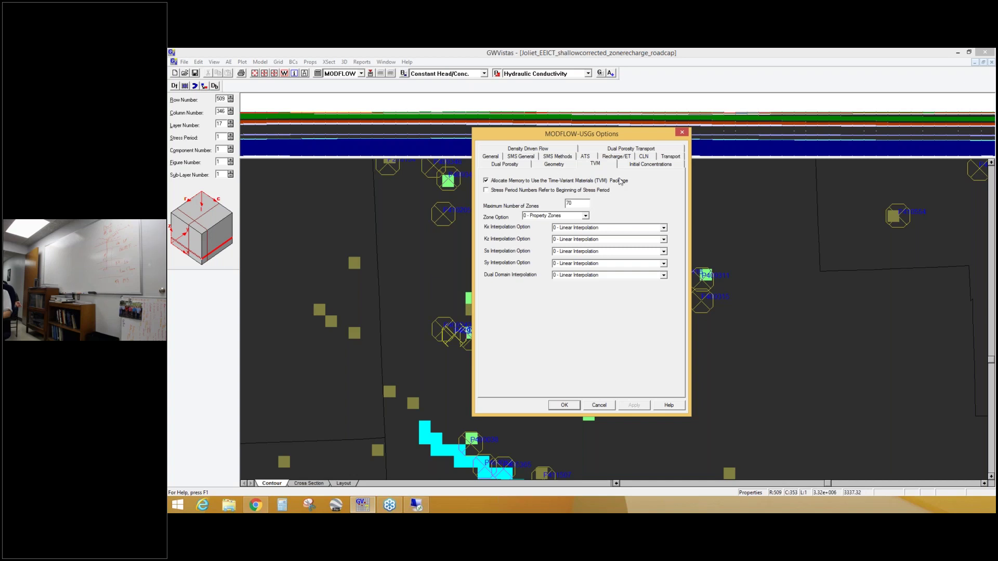
pyautogui.click(599, 405)
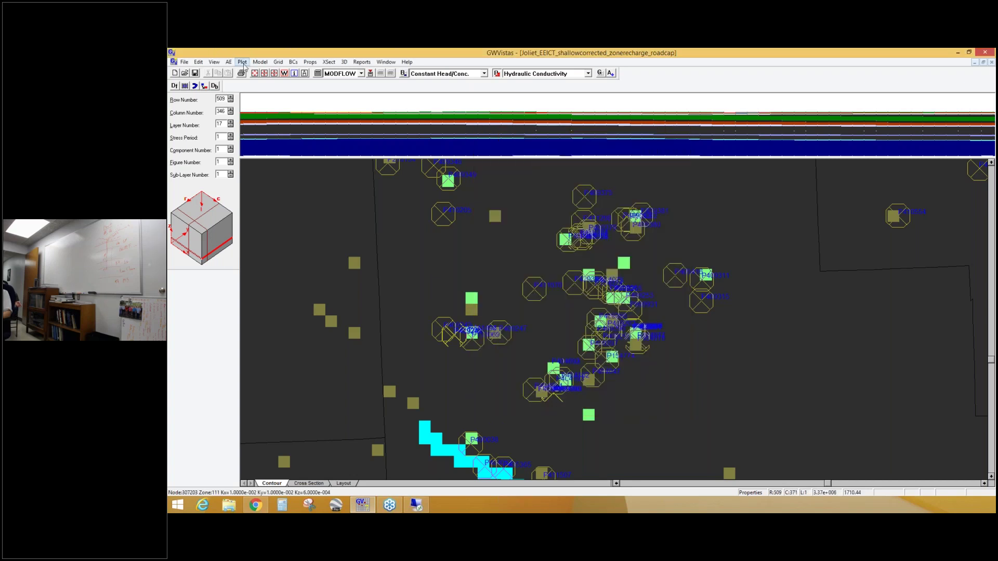
# Open the MODFLOW-USG time-variant materials spreadsheet and examine zone 1's property multipliers through all stress periods
pyautogui.click(242, 63)
pyautogui.moveTo(260, 61)
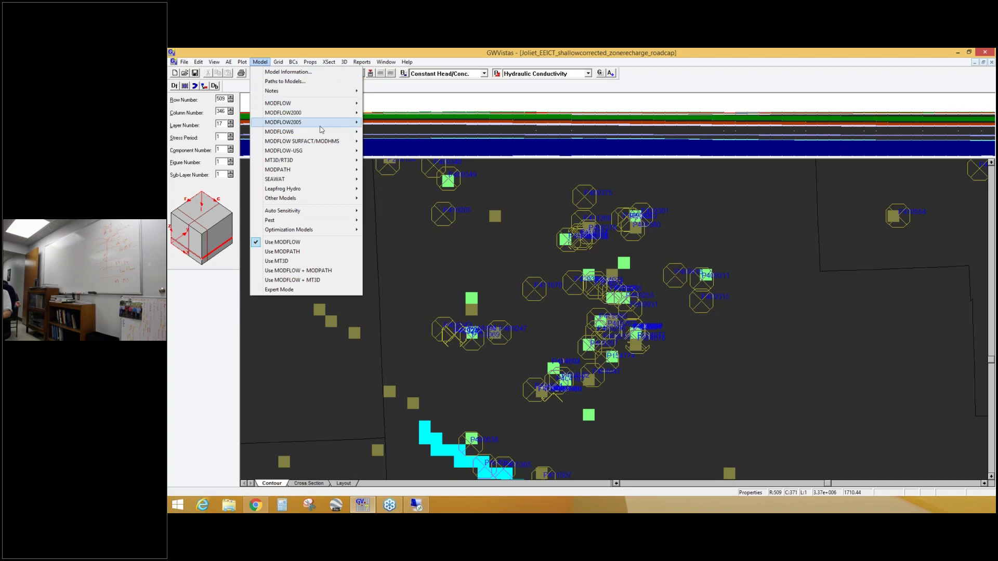
pyautogui.moveTo(339, 151)
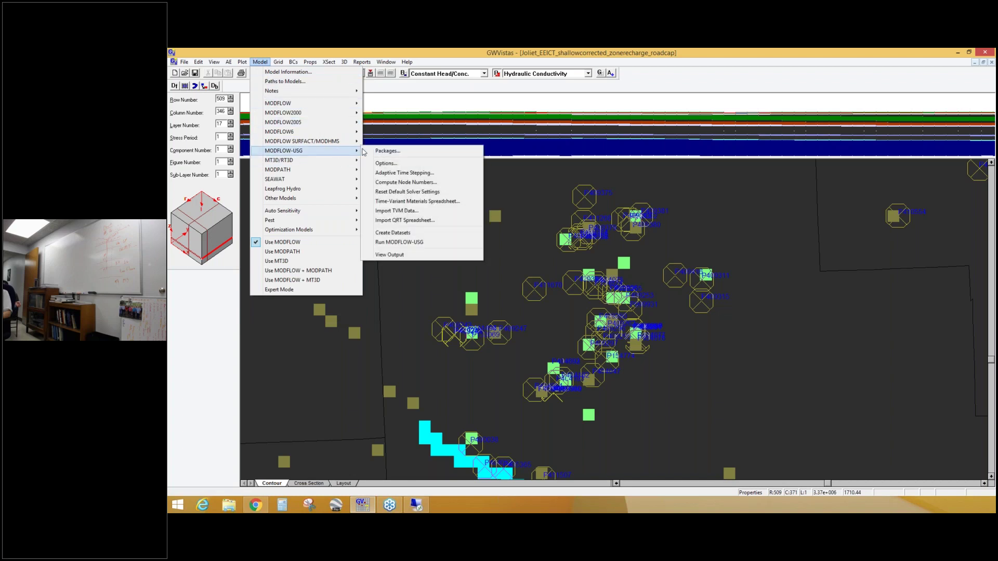
pyautogui.click(419, 202)
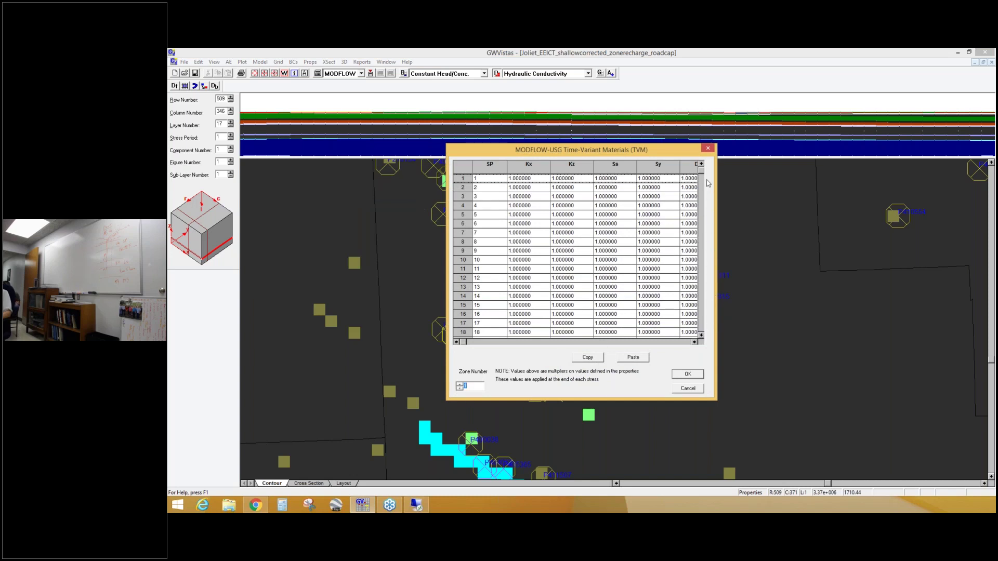
pyautogui.moveTo(701, 173); pyautogui.dragTo(701, 328)
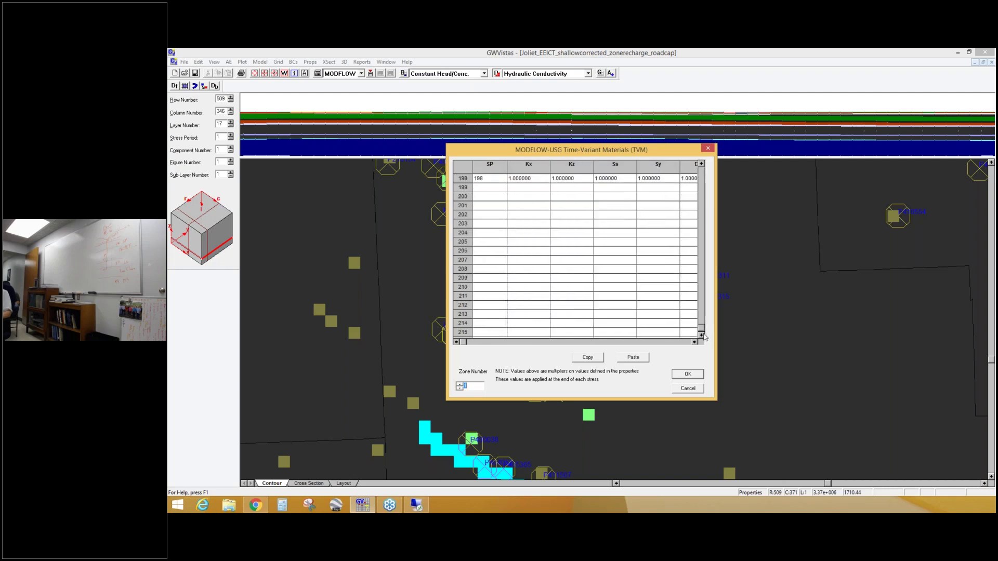
pyautogui.write('6')
pyautogui.press('BackSpace')
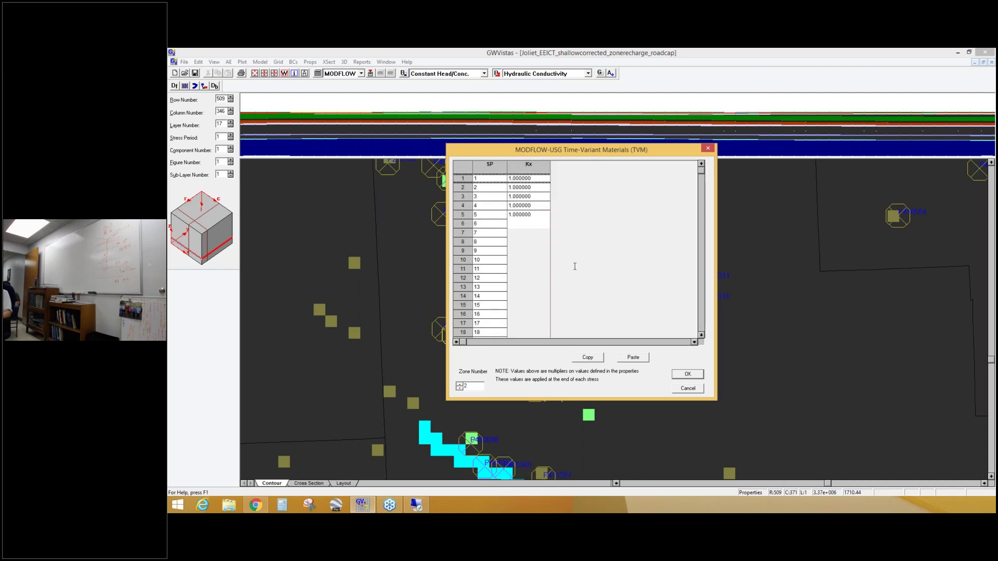
pyautogui.write('1')
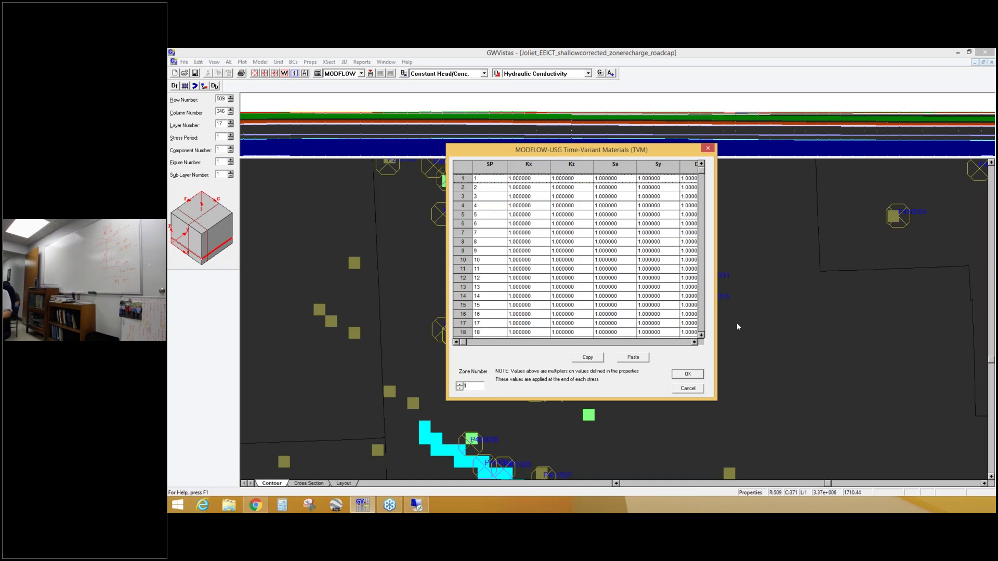
pyautogui.scroll(-15, 703, 329)
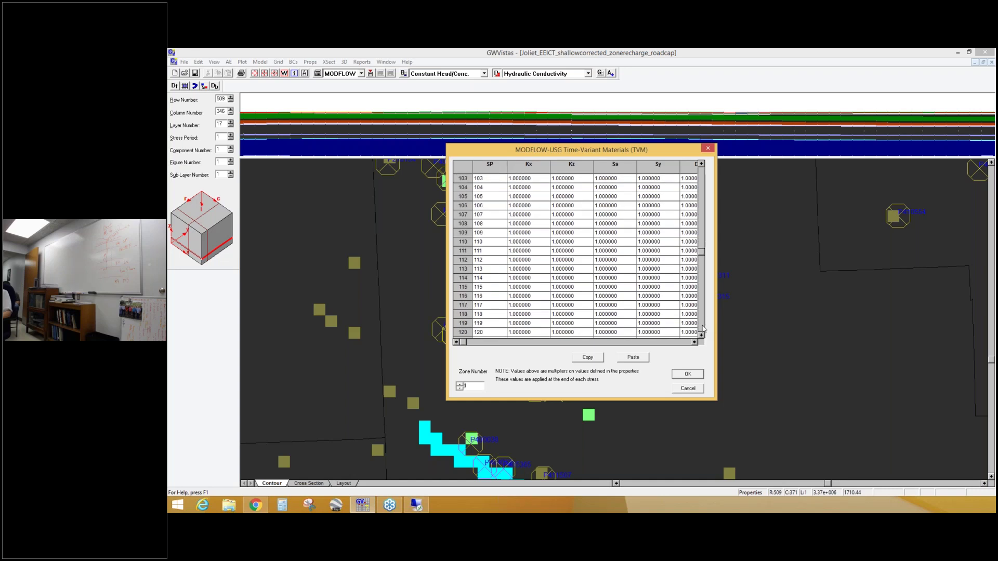
pyautogui.scroll(-7, 703, 328)
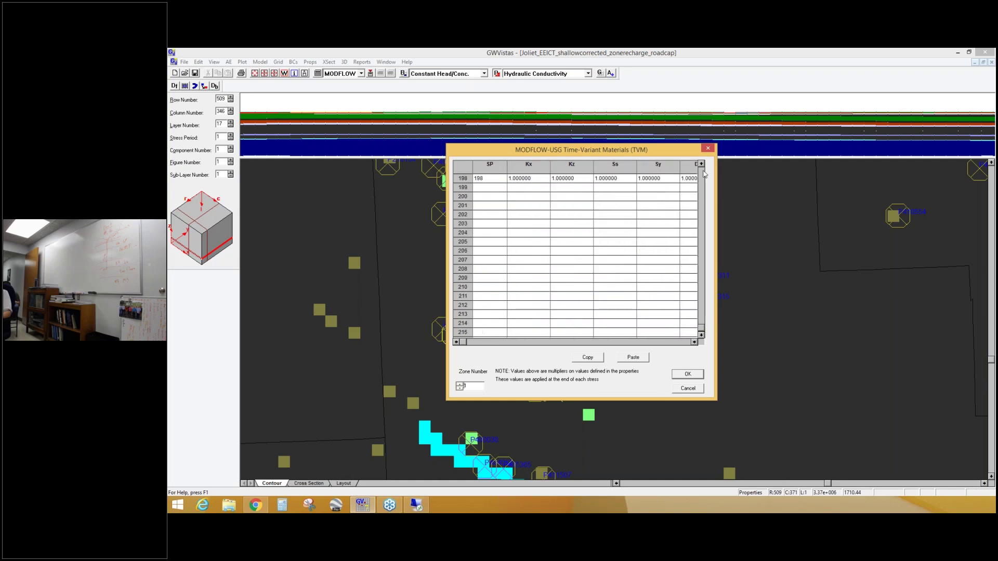
pyautogui.scroll(6, 700, 171)
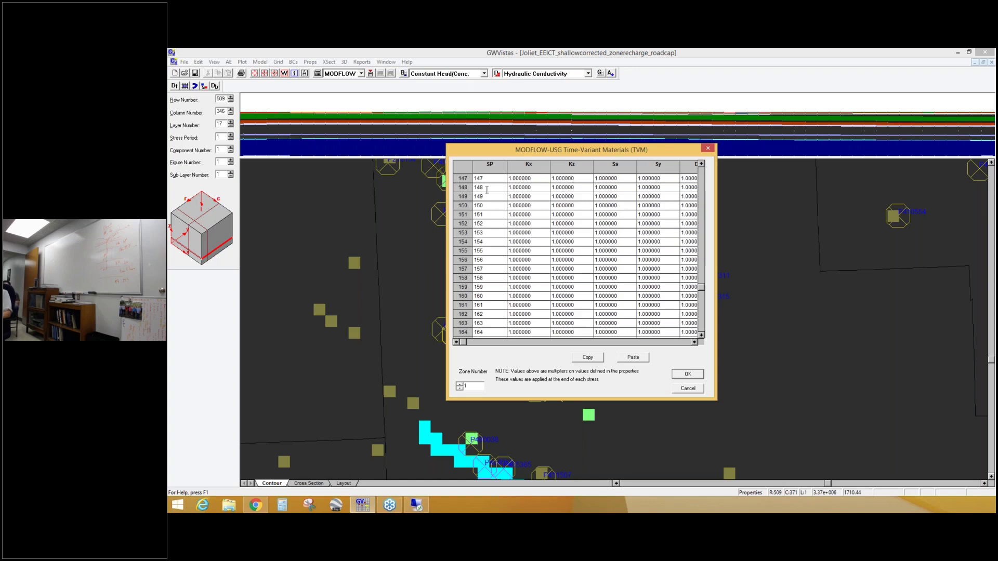
# Switch the TVM spreadsheet to zone 7 and examine its Kz multiplier at stress period 38
pyautogui.click(460, 384)
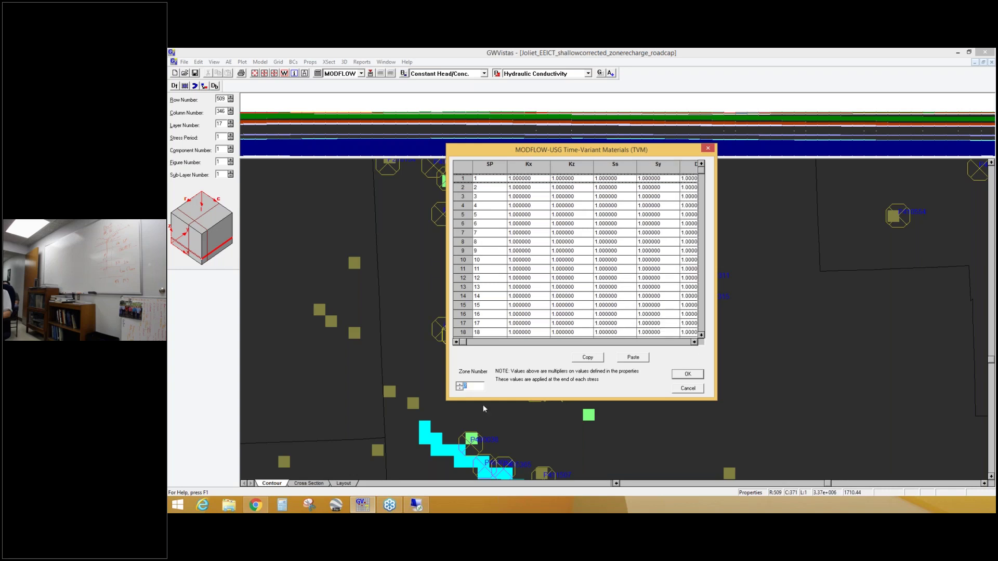
pyautogui.click(700, 326)
pyautogui.click(700, 325)
pyautogui.click(700, 325)
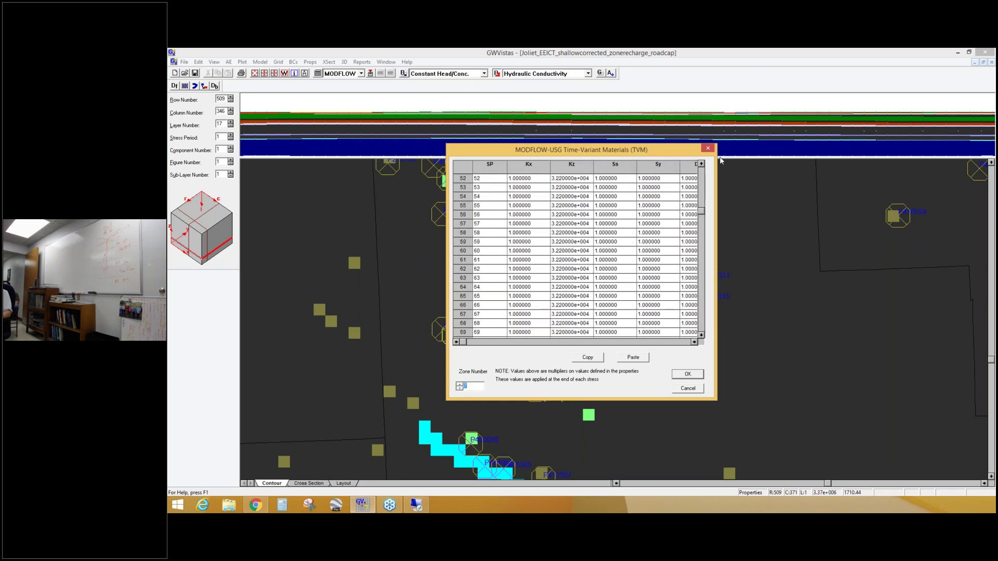
pyautogui.click(700, 175)
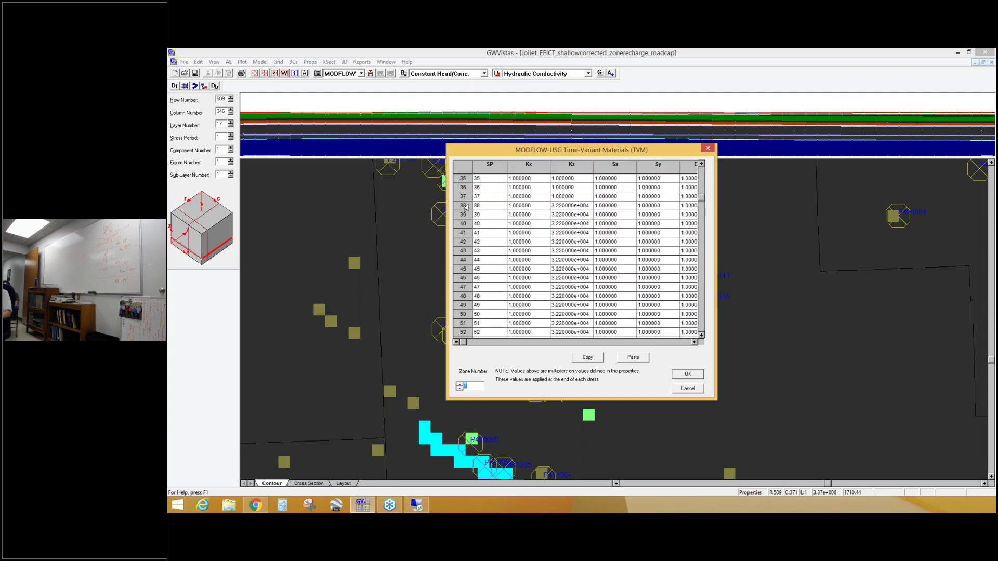
pyautogui.click(588, 206)
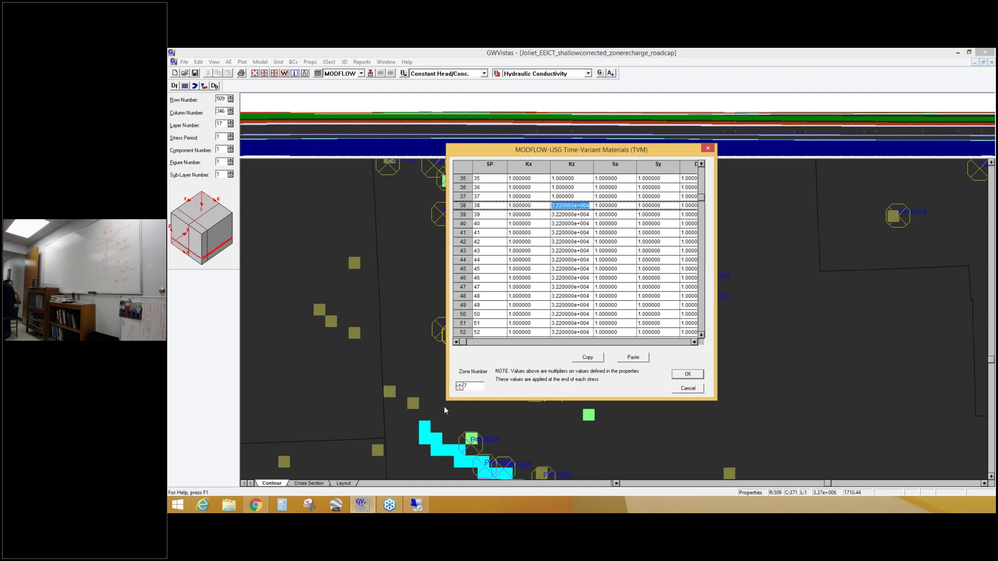
# Show zone 28 in the TVM spreadsheet and examine its Kz multipliers around stress period 38
pyautogui.click(469, 387)
pyautogui.write('28')
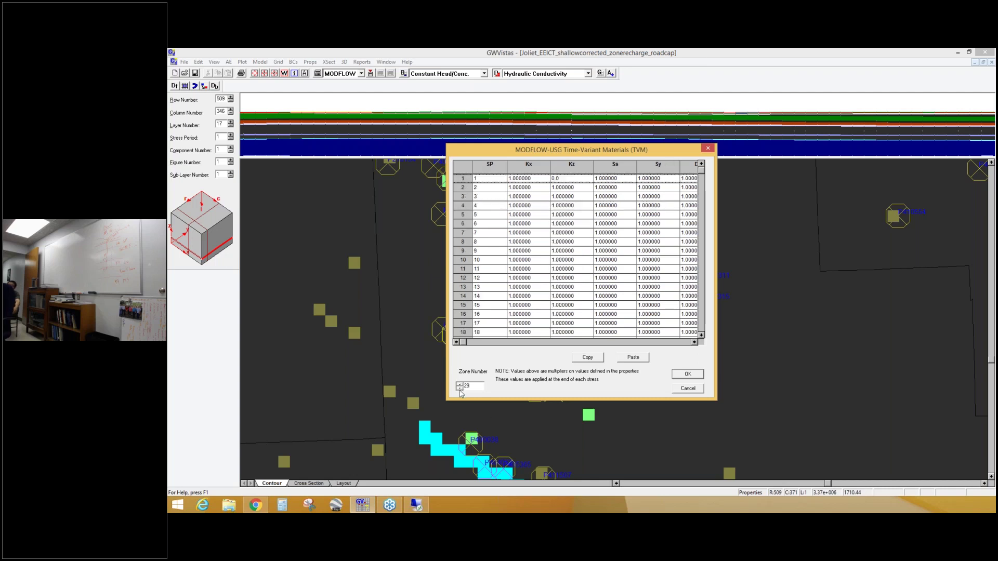
pyautogui.click(460, 388)
pyautogui.scroll(-20, 703, 323)
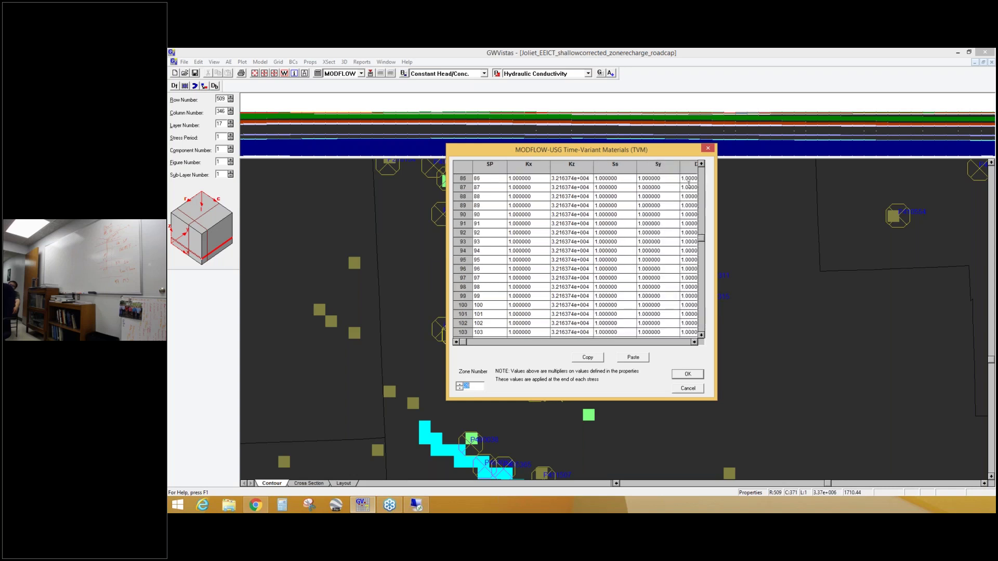
pyautogui.scroll(17, 705, 179)
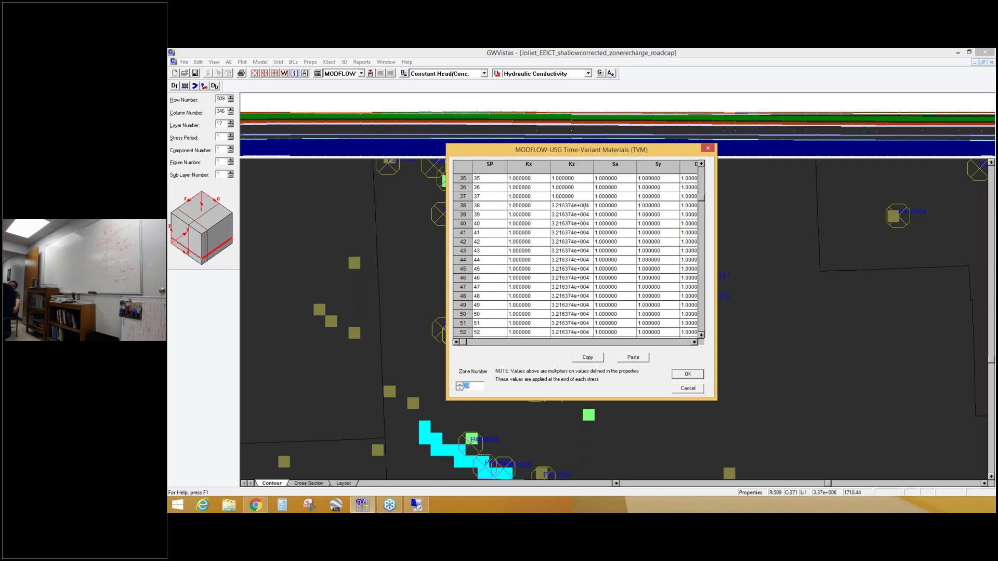
# Return to zone 7 in the TVM spreadsheet and check at which stress periods its Kz multiplier changes
pyautogui.click(459, 389)
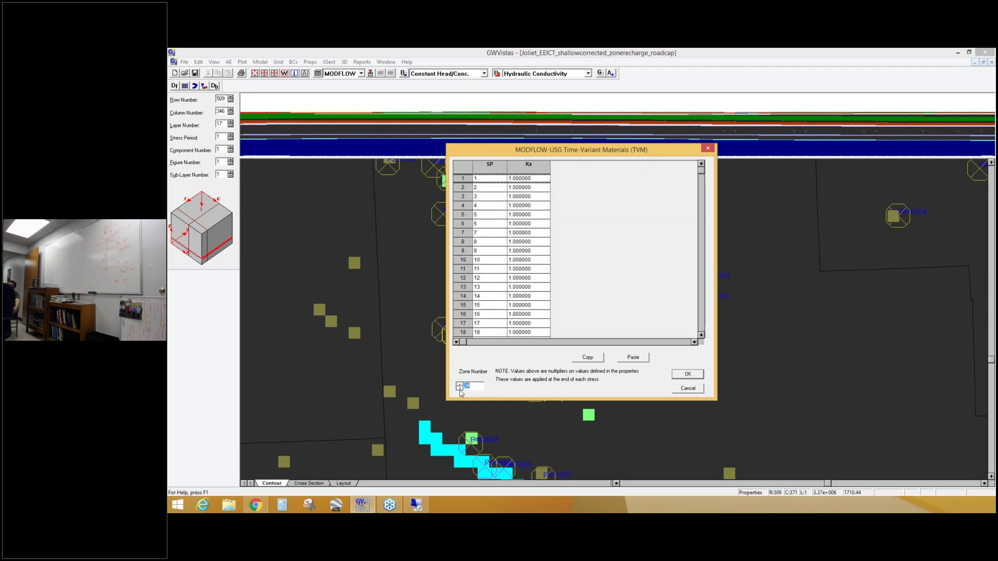
pyautogui.click(459, 389)
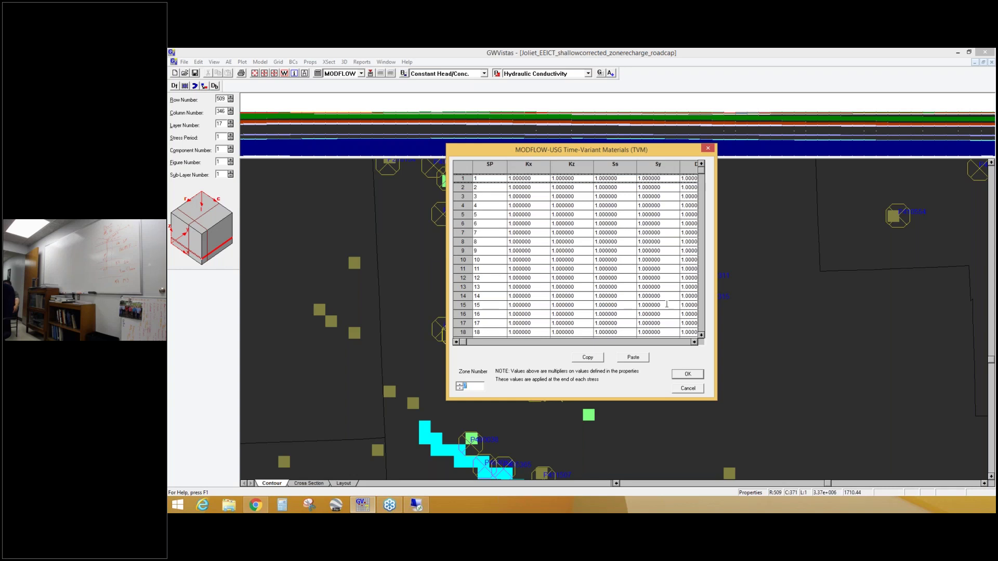
pyautogui.scroll(-17, 705, 328)
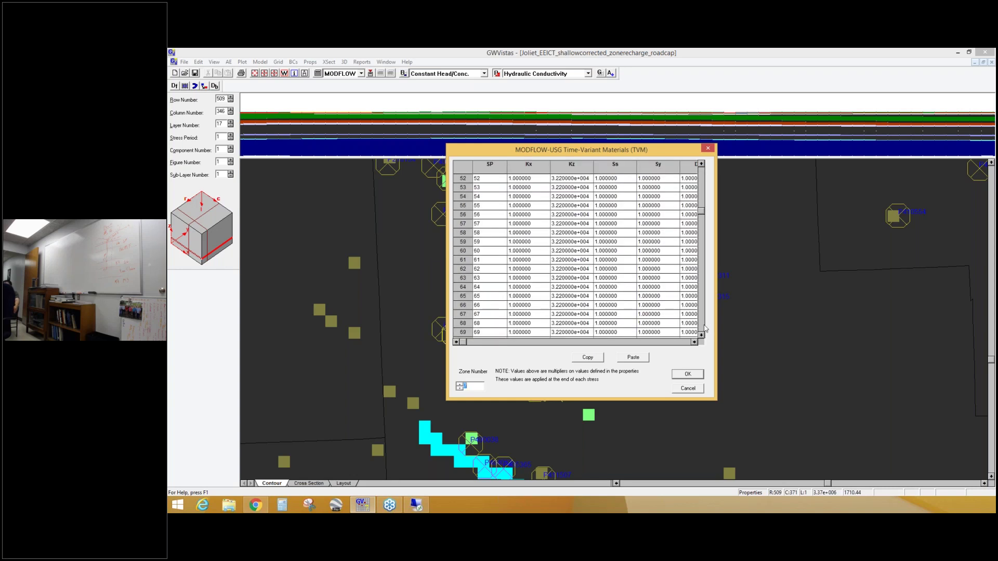
pyautogui.click(701, 178)
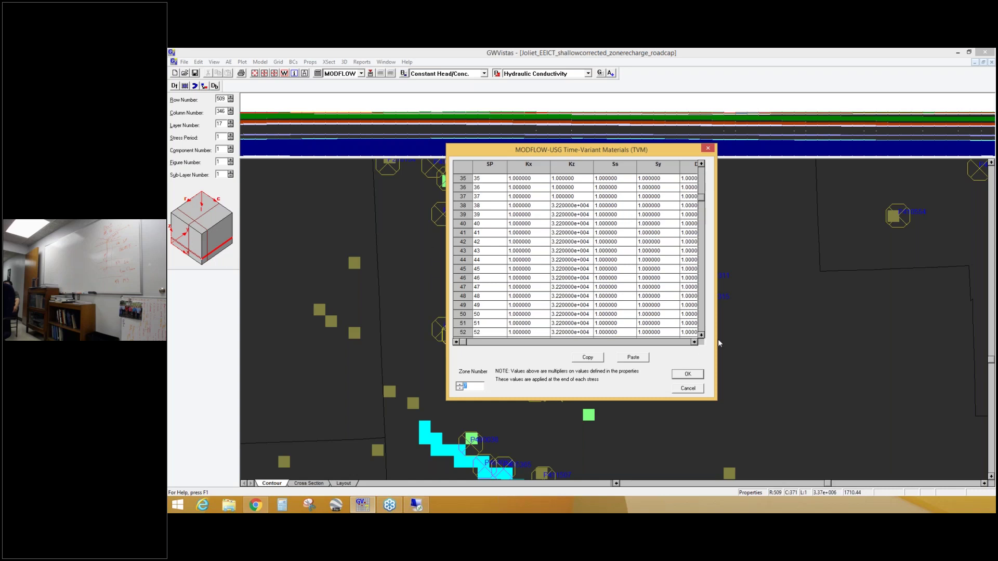
pyautogui.scroll(-20, 701, 328)
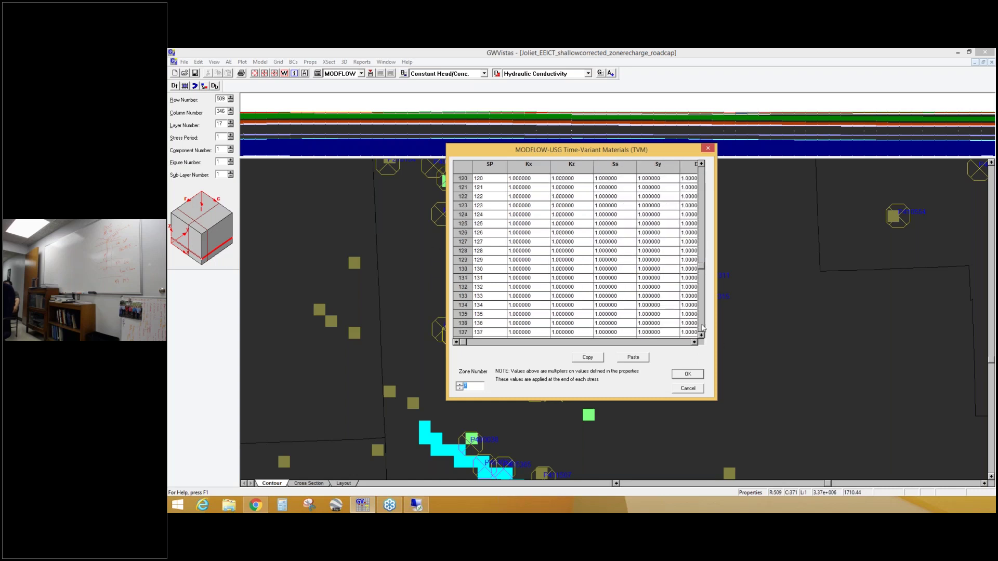
pyautogui.click(701, 176)
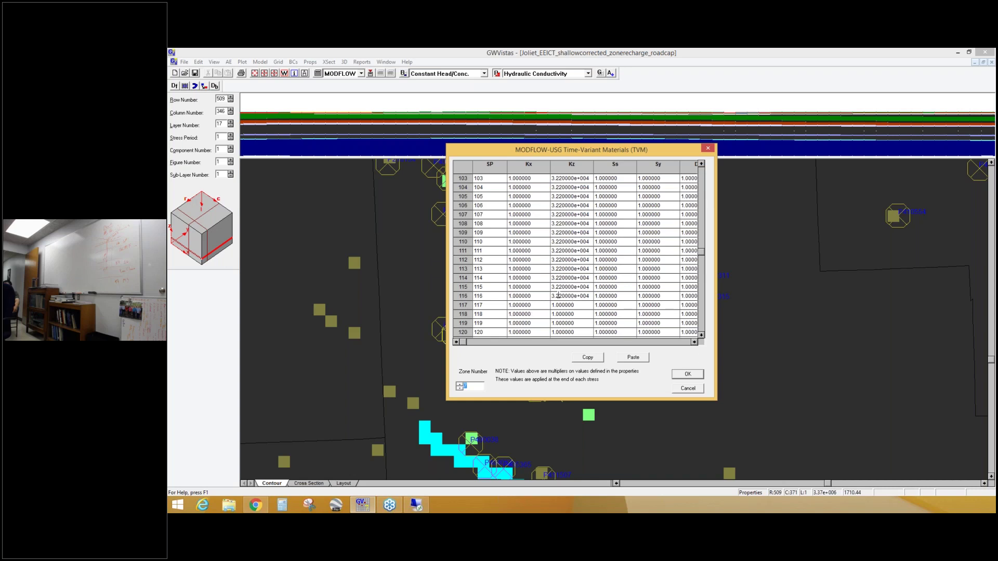
# Go back to zone 28 in the TVM spreadsheet and check its Kz multipliers through stress period 120
pyautogui.click(460, 388)
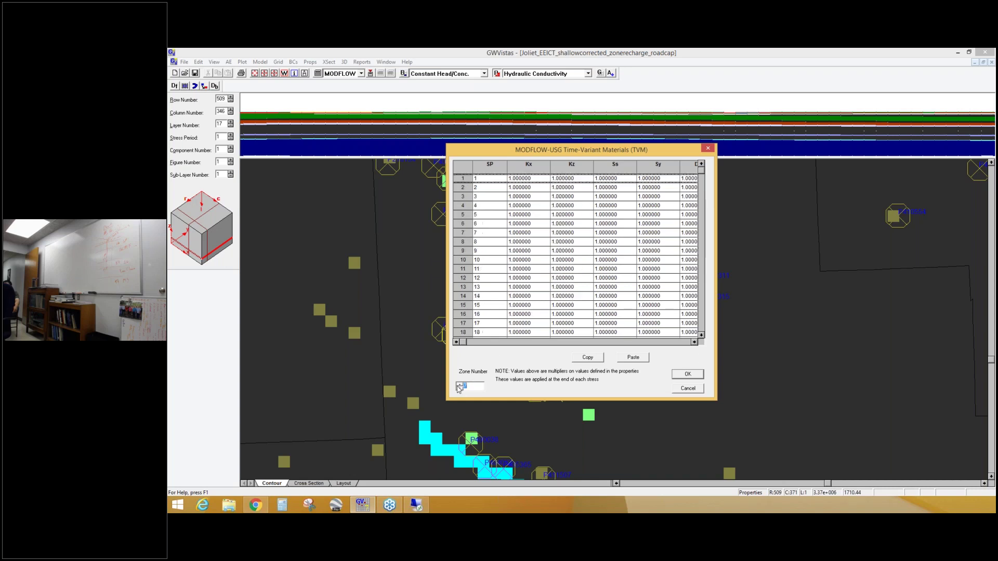
pyautogui.click(459, 388)
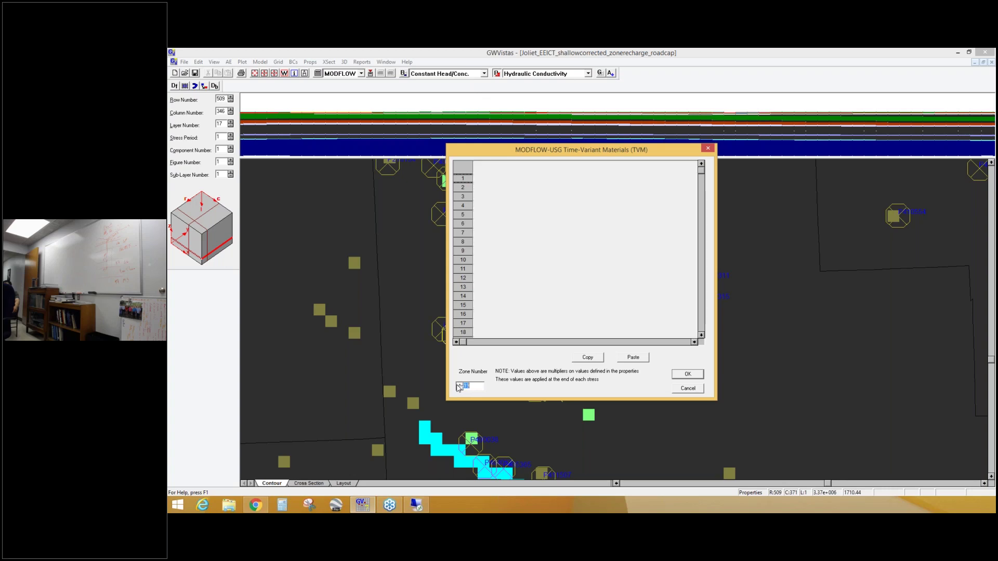
pyautogui.click(460, 387)
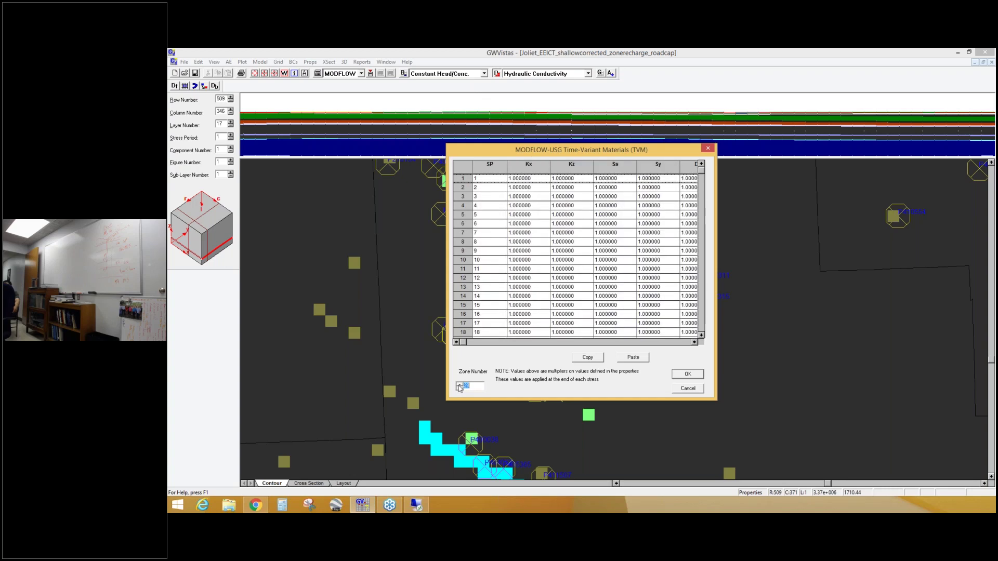
pyautogui.scroll(-20, 702, 333)
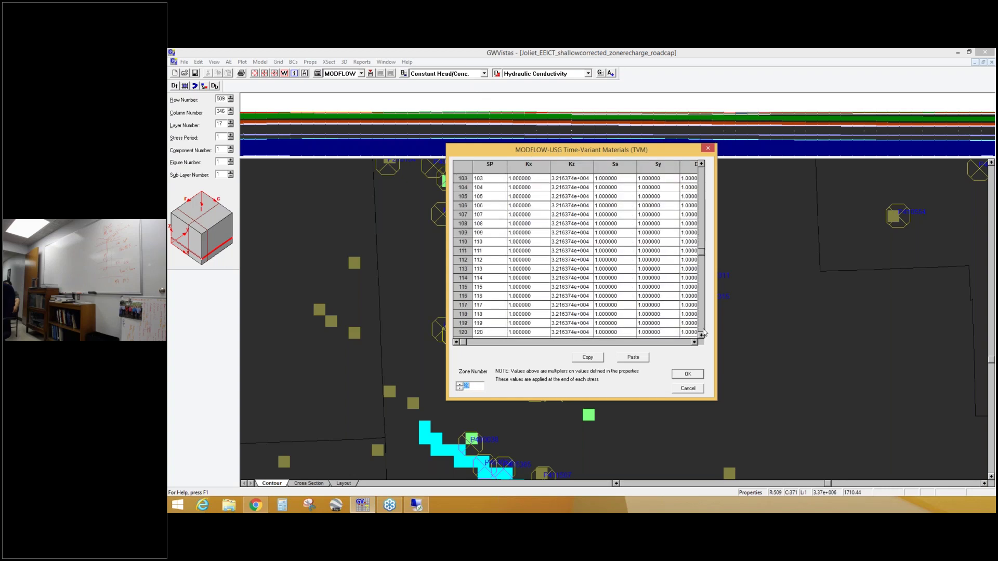
# Check zone 28's Kz multipliers through stress period 198 and close the TVM spreadsheet without applying changes
pyautogui.click(702, 176)
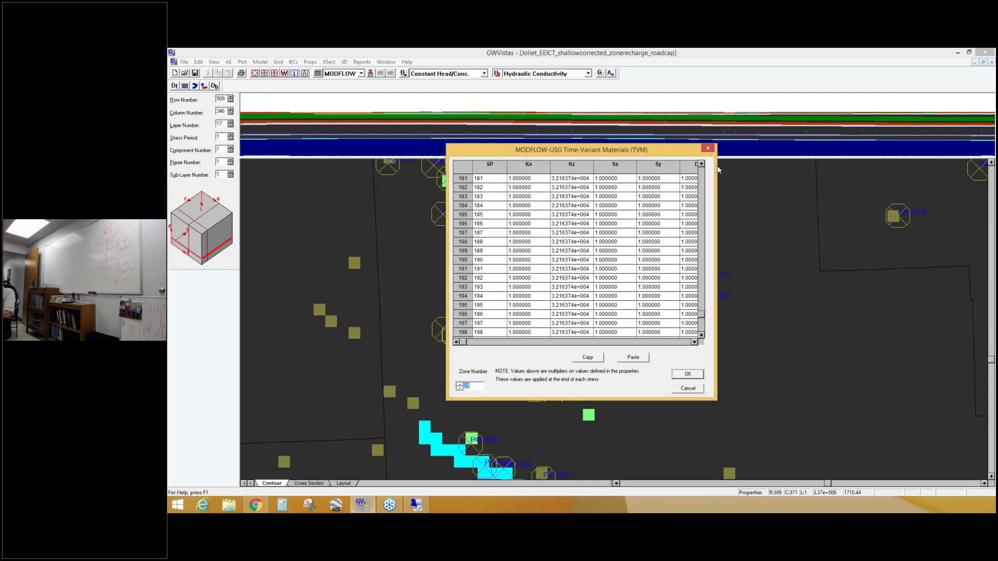
pyautogui.click(688, 390)
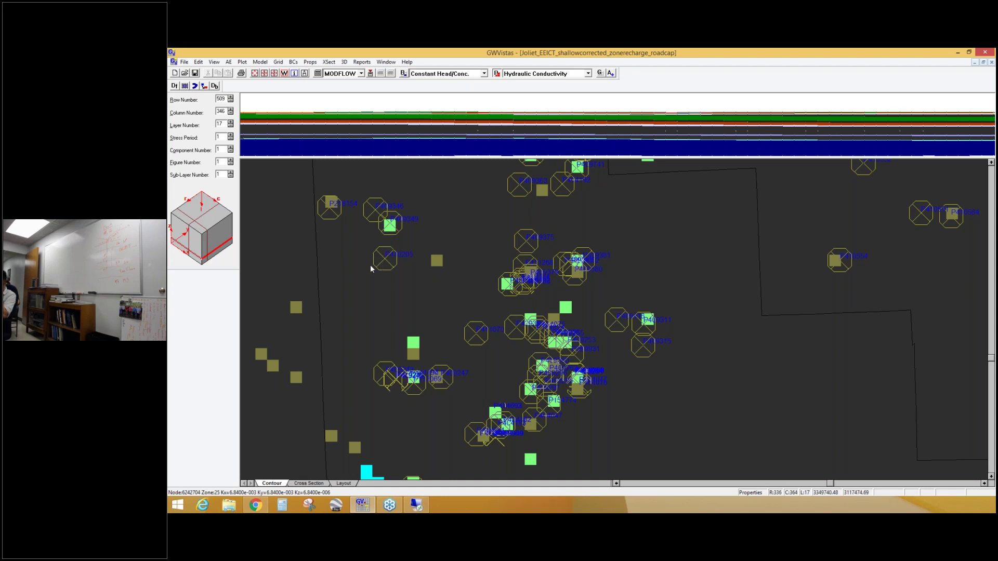
# Examine the well cells and conductivity zones in layer 17 around Joliet and the diagonal cyan zone
pyautogui.moveTo(491, 175); pyautogui.dragTo(431, 321)
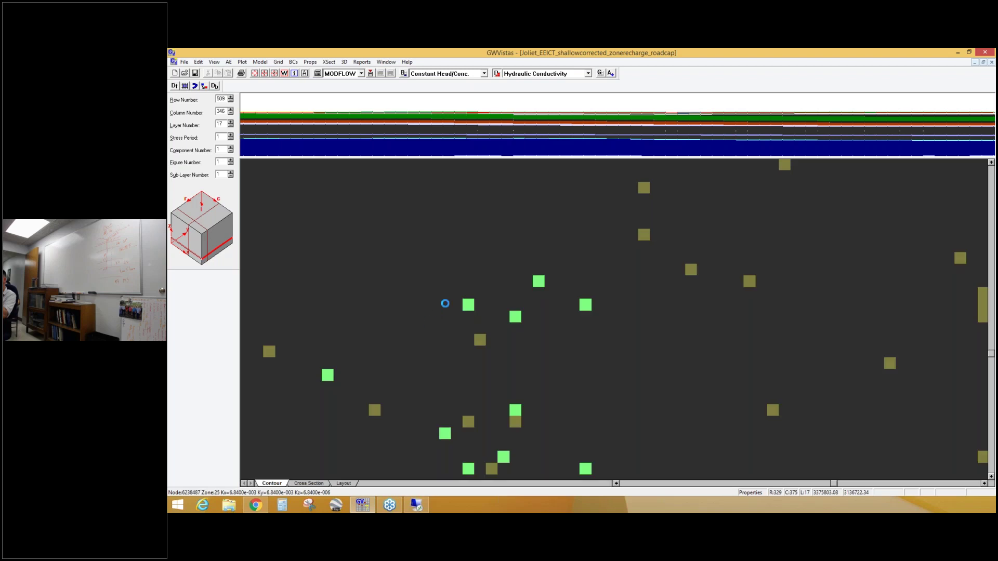
pyautogui.scroll(-2, 423, 259)
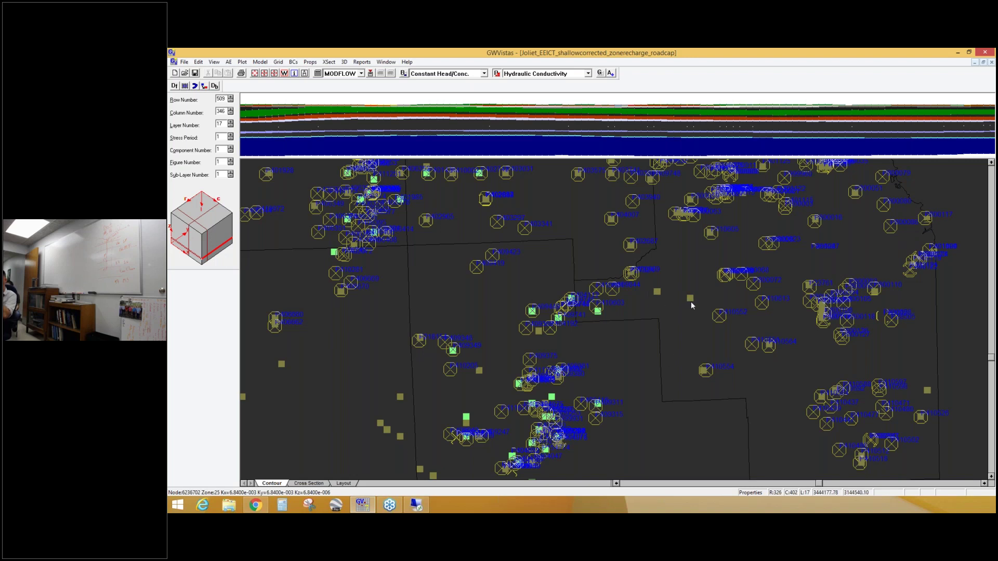
pyautogui.moveTo(633, 362); pyautogui.dragTo(641, 304)
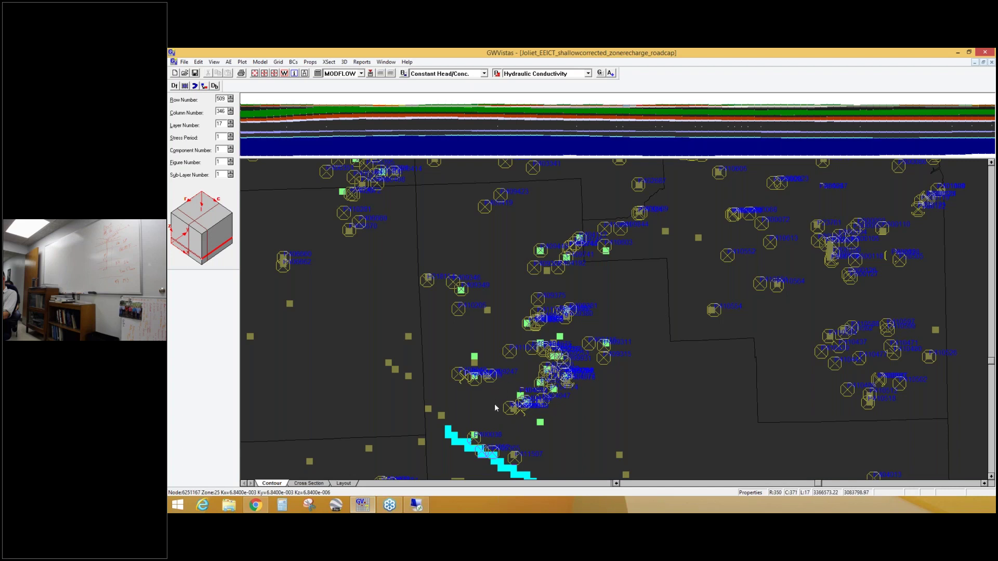
pyautogui.moveTo(501, 415); pyautogui.dragTo(485, 354)
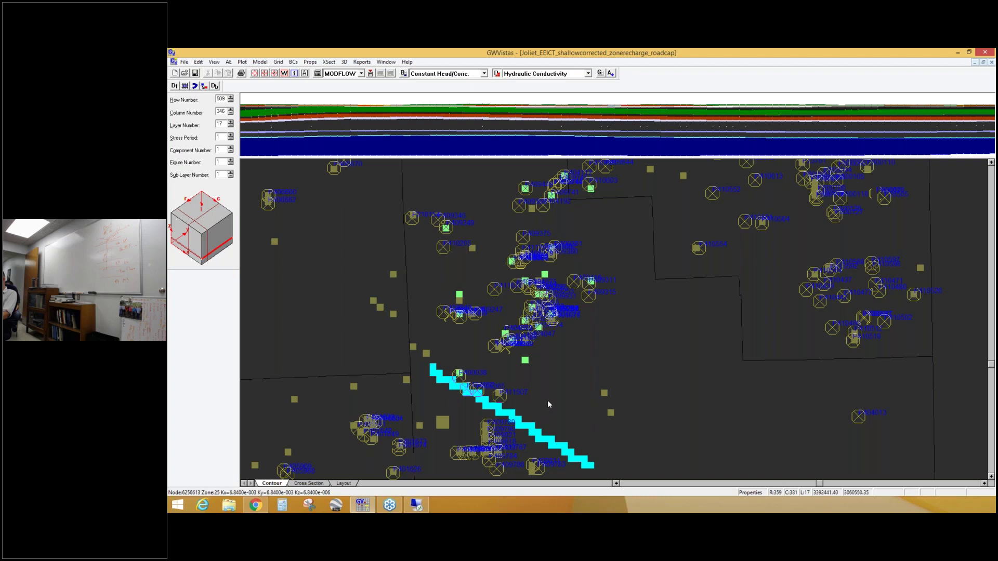
pyautogui.moveTo(540, 378); pyautogui.dragTo(476, 455)
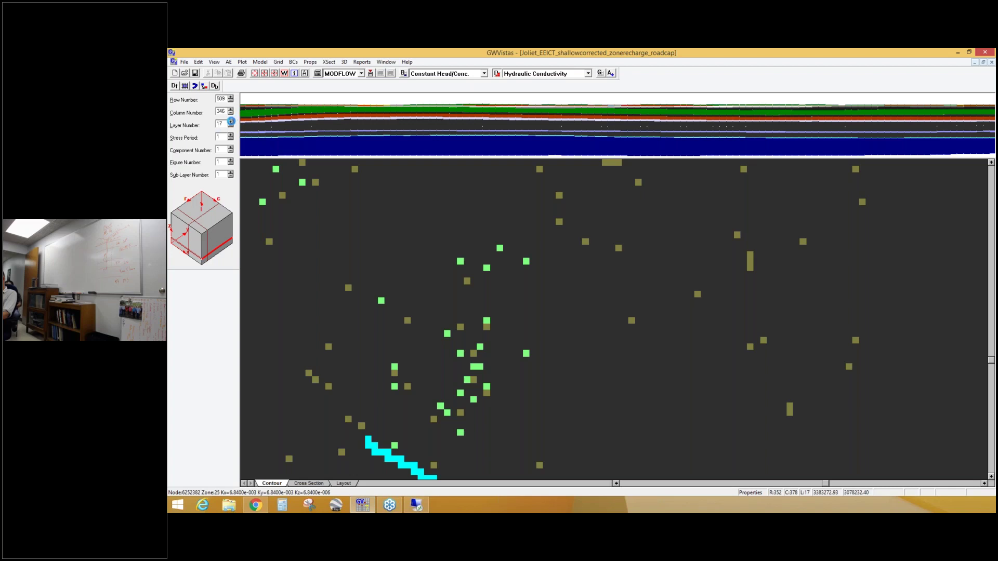
# Show layer 18 and examine its wells and conductivity zones along the diagonal red and green strip
pyautogui.click(231, 121)
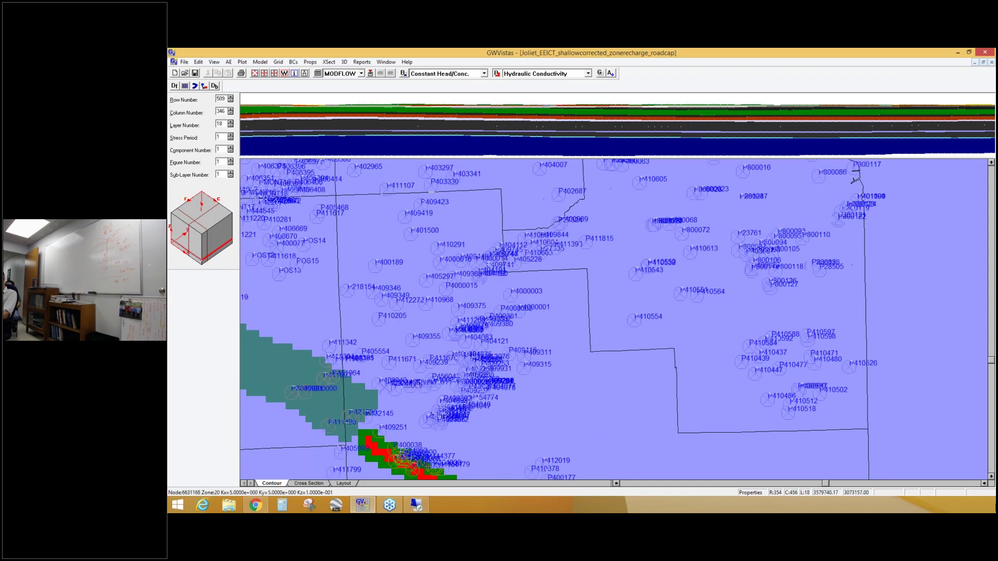
pyautogui.moveTo(434, 439); pyautogui.dragTo(424, 313)
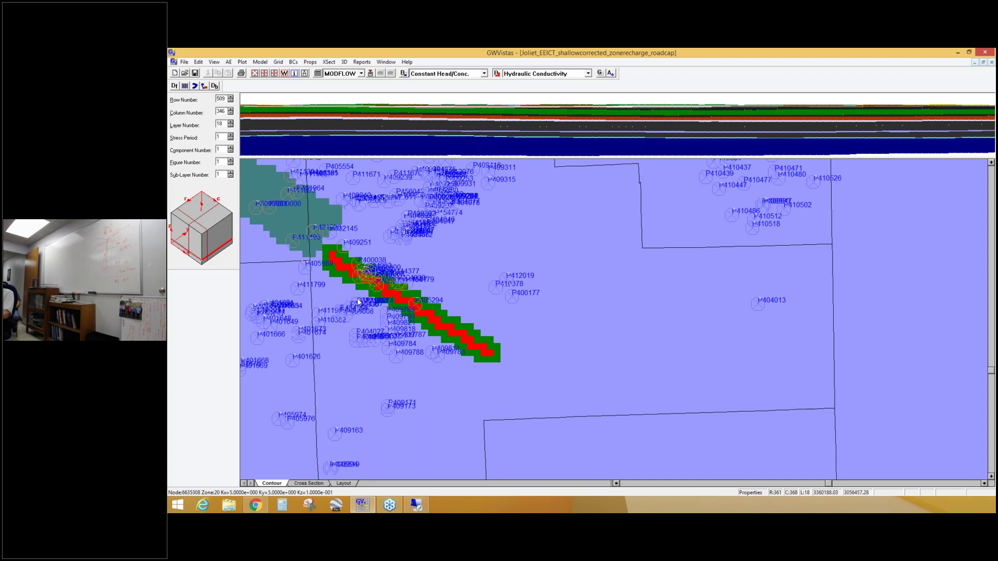
pyautogui.moveTo(310, 205); pyautogui.dragTo(364, 295)
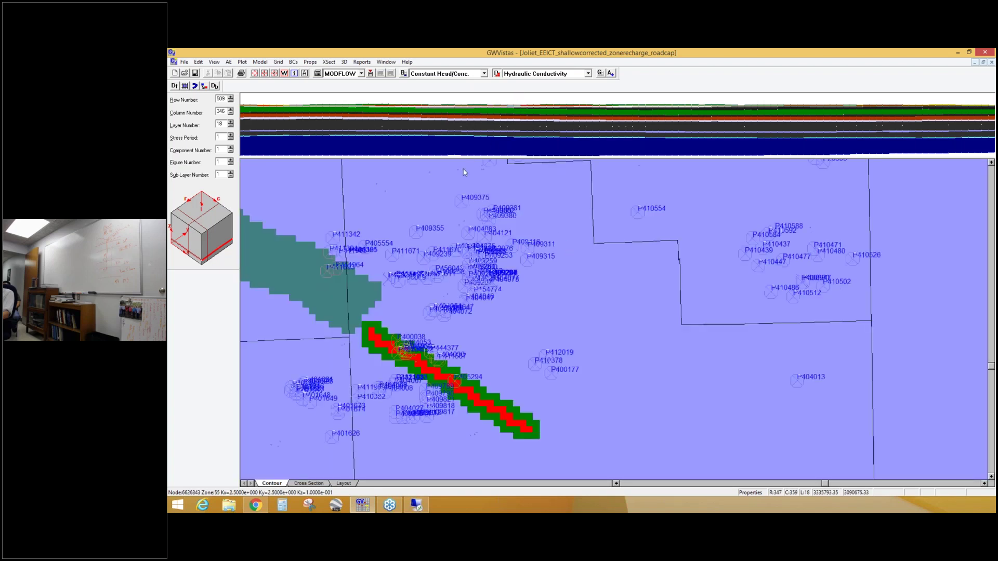
pyautogui.moveTo(559, 214); pyautogui.dragTo(528, 284)
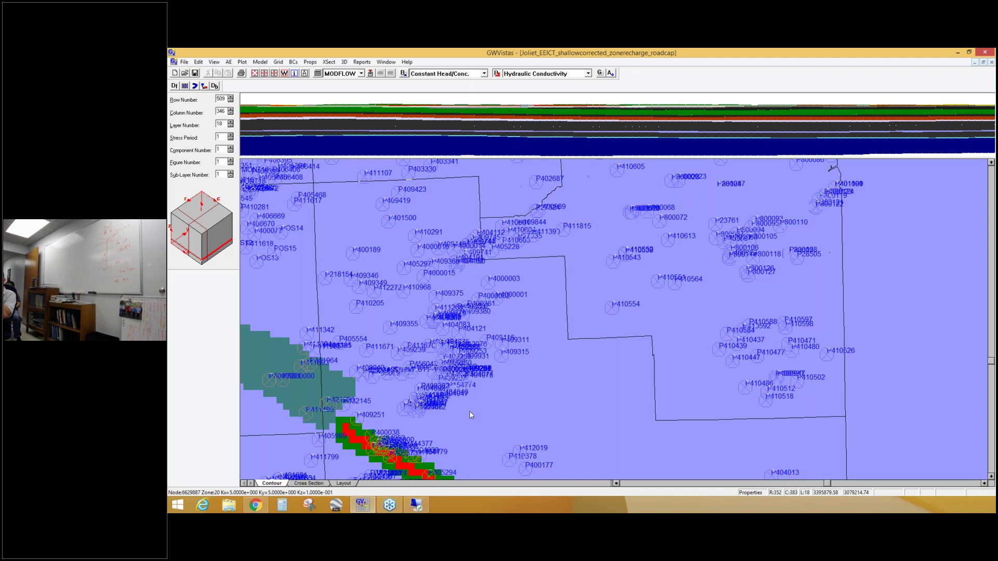
# Step up through the model one layer at a time from layer 17 to layer 11, comparing the conductivity zones
pyautogui.click(230, 126)
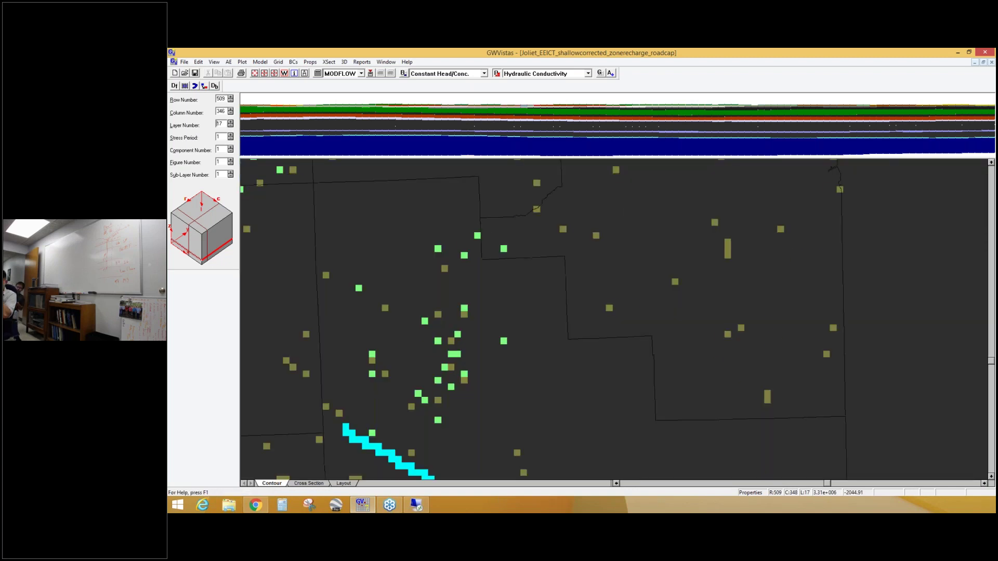
pyautogui.click(230, 126)
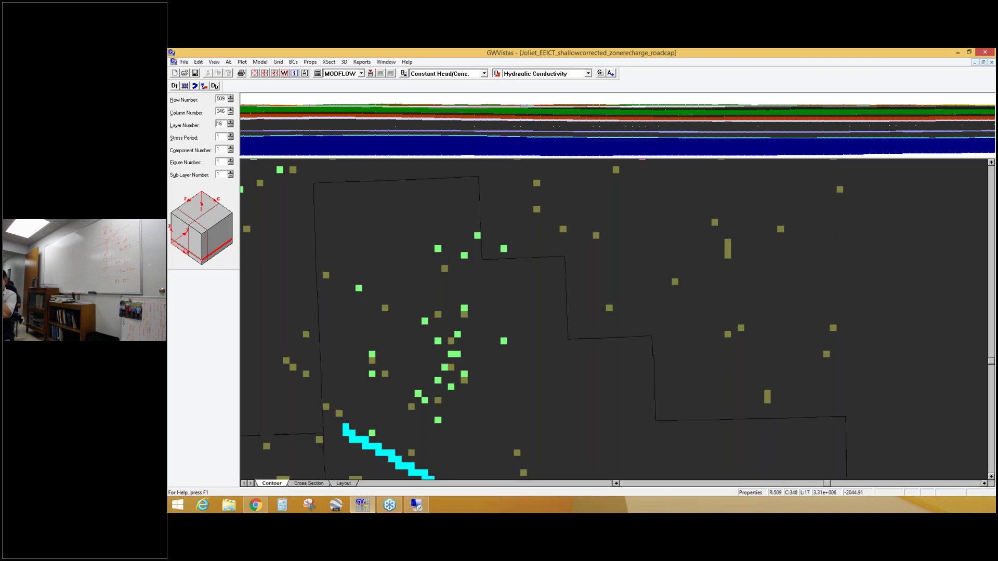
pyautogui.click(230, 126)
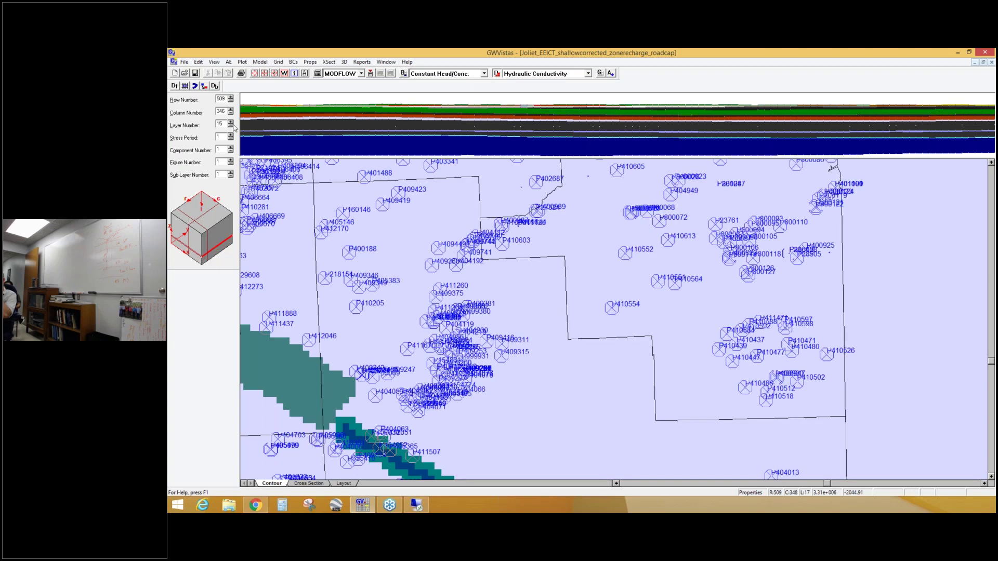
pyautogui.click(231, 127)
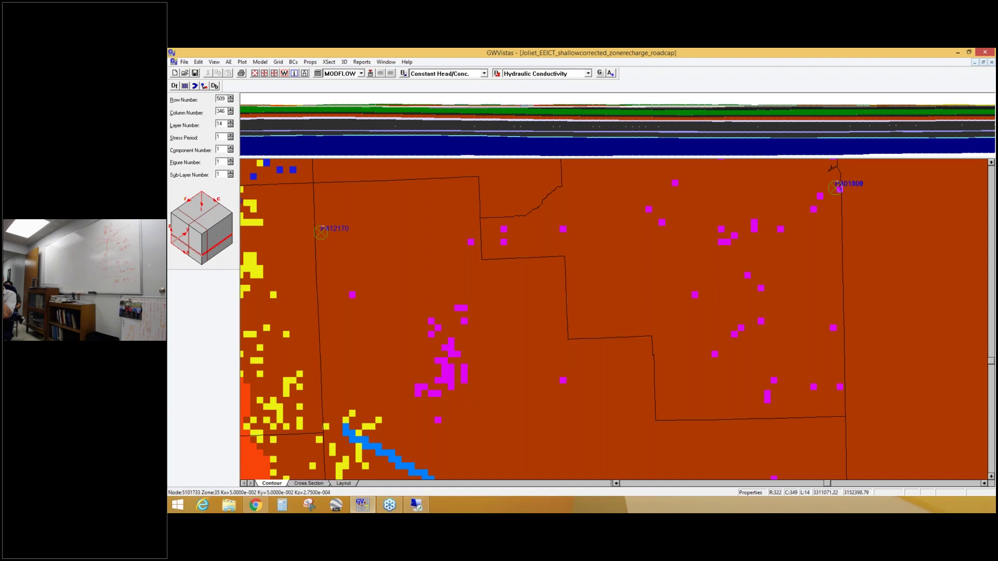
pyautogui.click(231, 126)
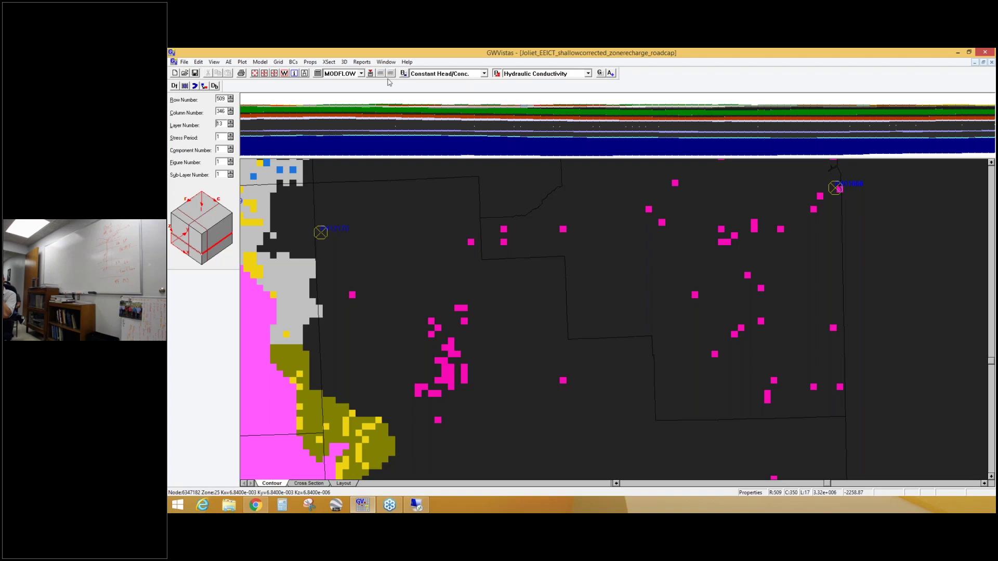
pyautogui.click(230, 126)
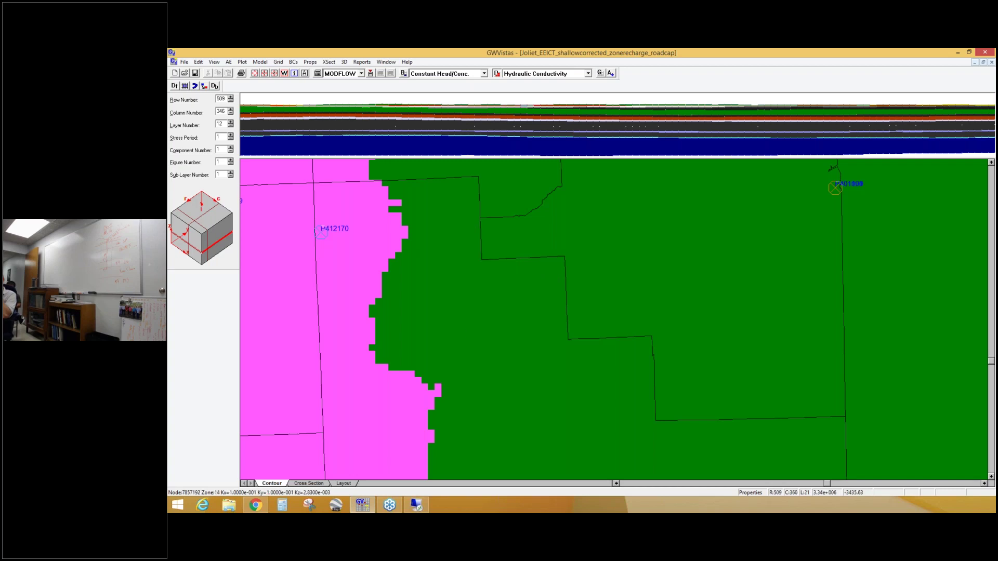
pyautogui.click(230, 125)
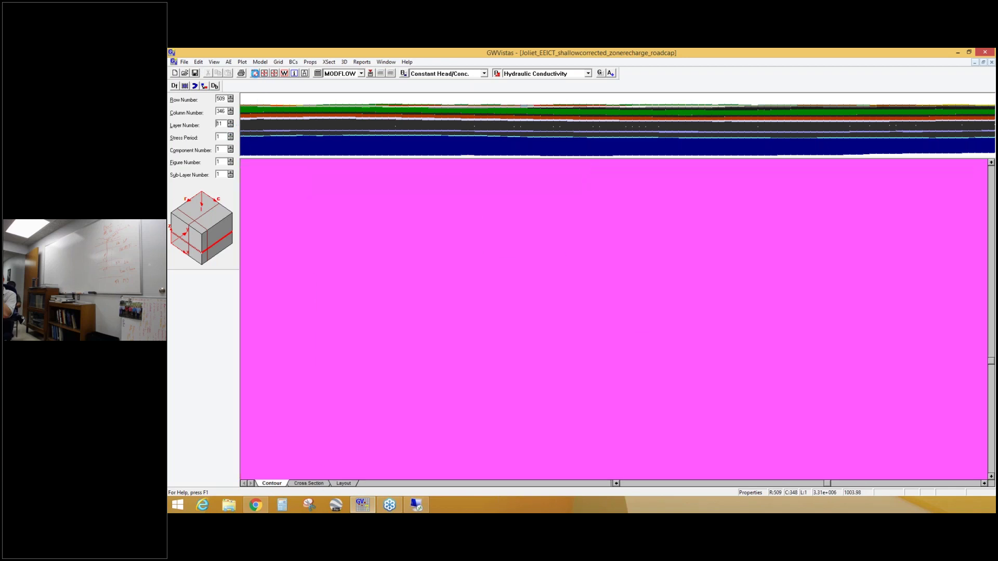
# Show the full model extent in plan view and switch the display to layer 1
pyautogui.click(255, 73)
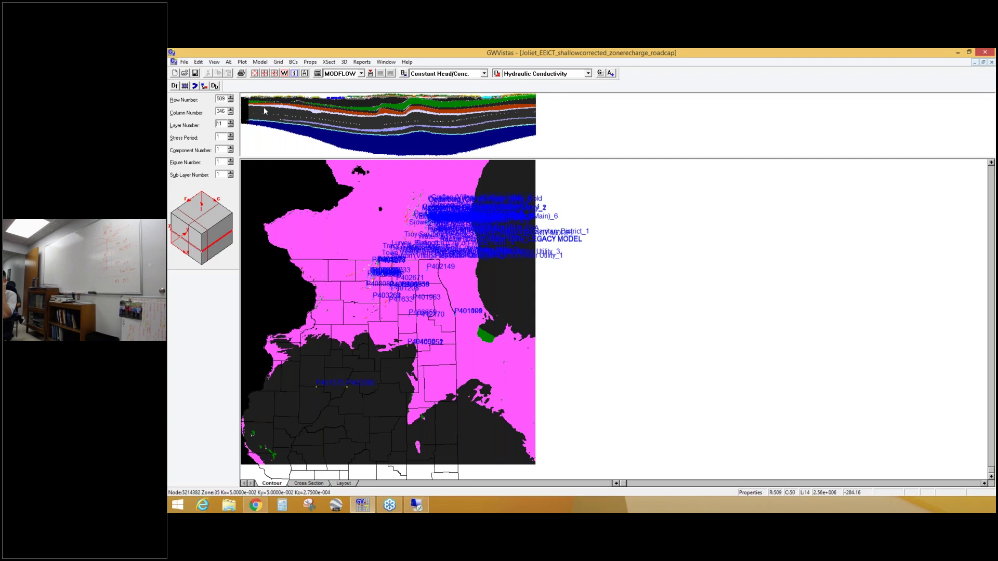
pyautogui.click(222, 125)
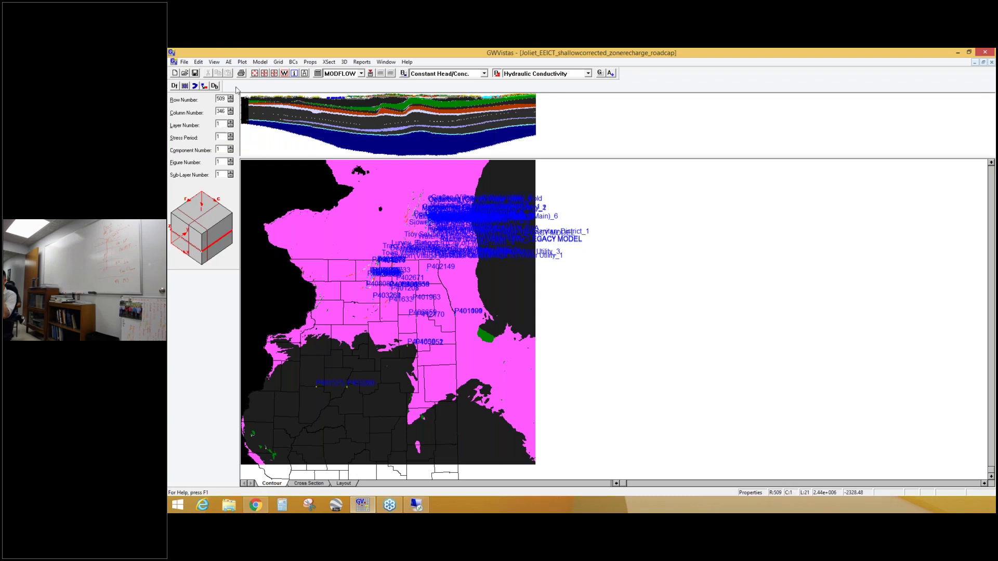
pyautogui.press('Return')
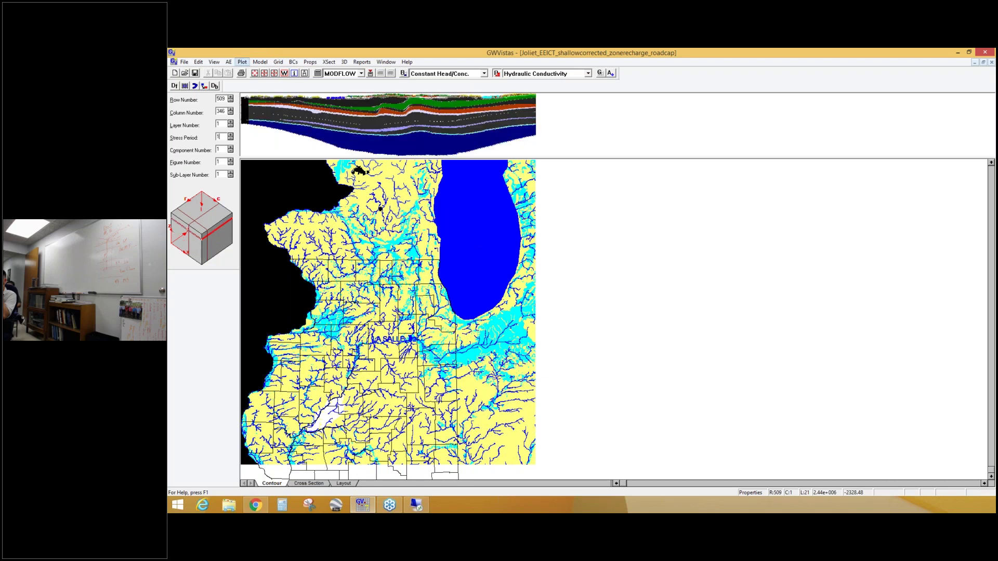
# Turn off the display of boundary conditions to view layer 1's conductivity zones alone
pyautogui.click(258, 64)
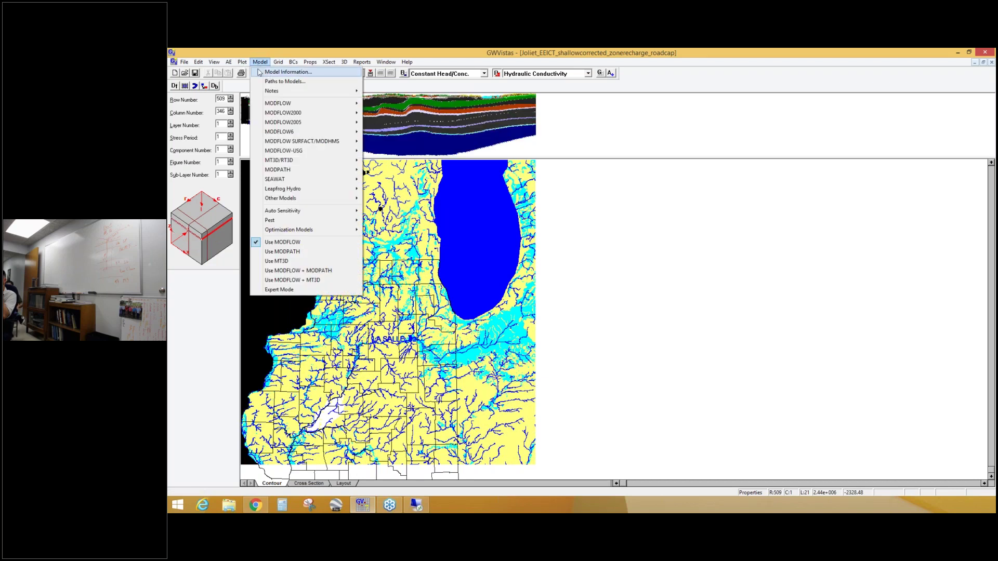
pyautogui.click(251, 74)
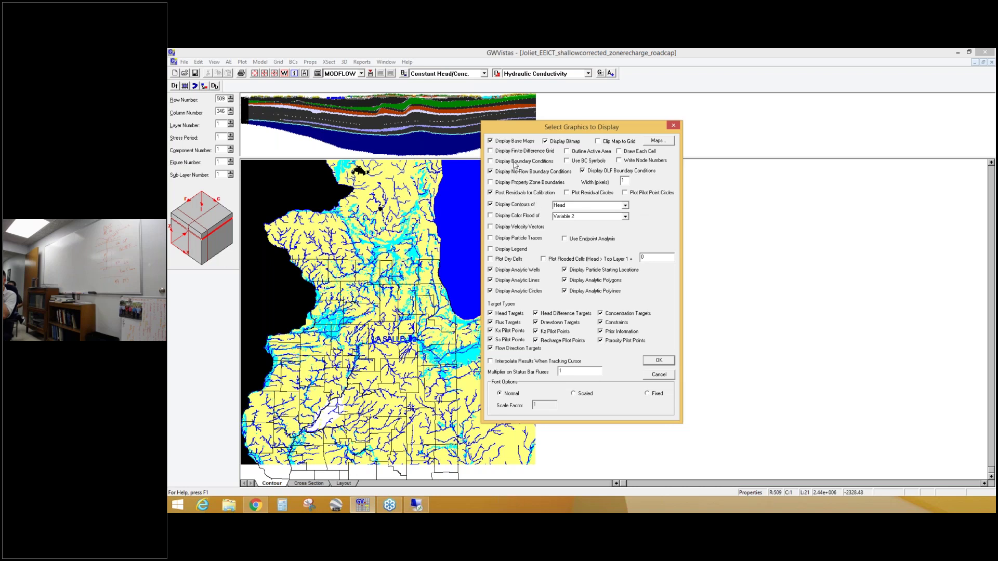
pyautogui.click(661, 362)
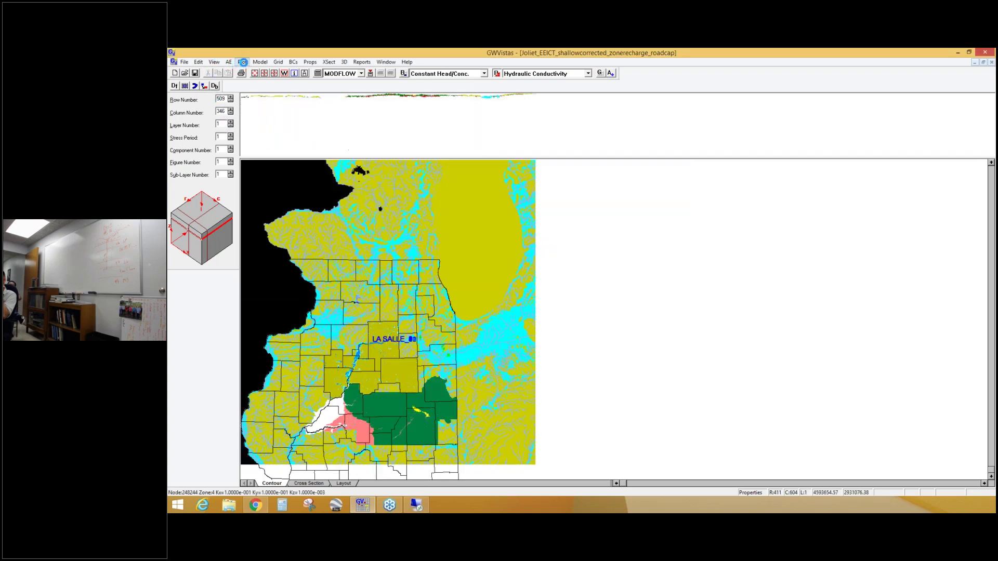
# Turn the display of boundary conditions back on, leaving the map overlay settings as they are
pyautogui.click(242, 61)
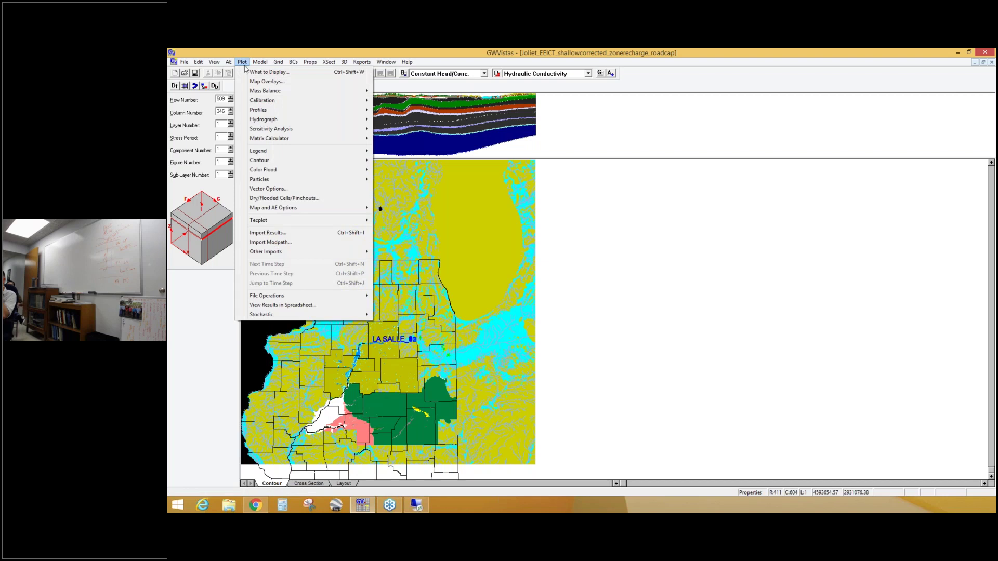
pyautogui.click(250, 81)
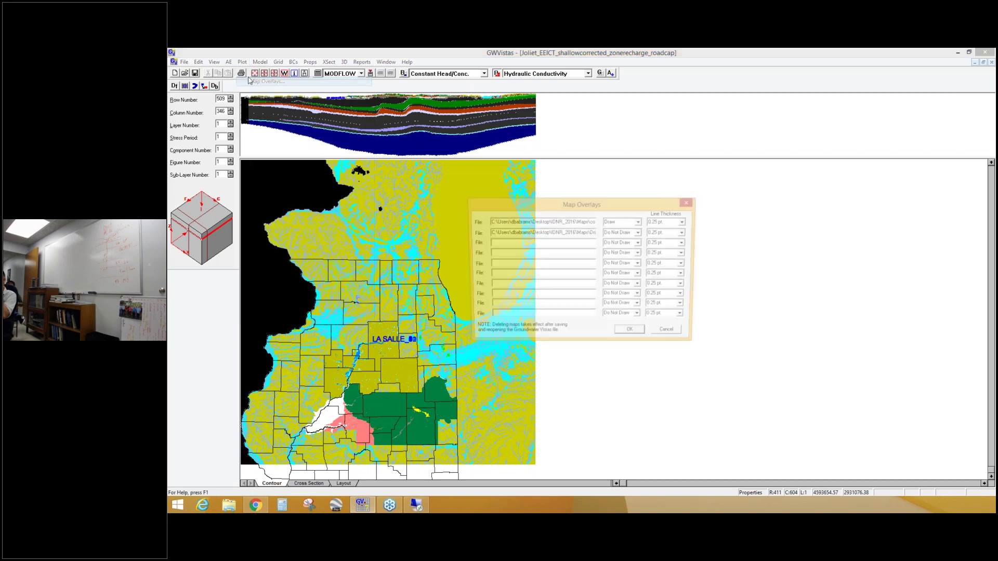
pyautogui.click(686, 202)
pyautogui.click(242, 62)
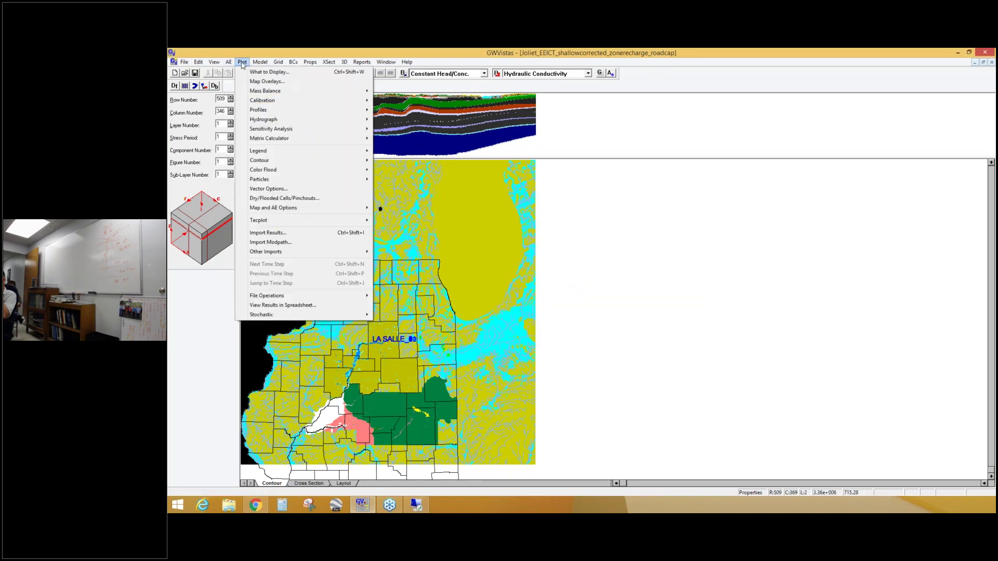
pyautogui.click(268, 73)
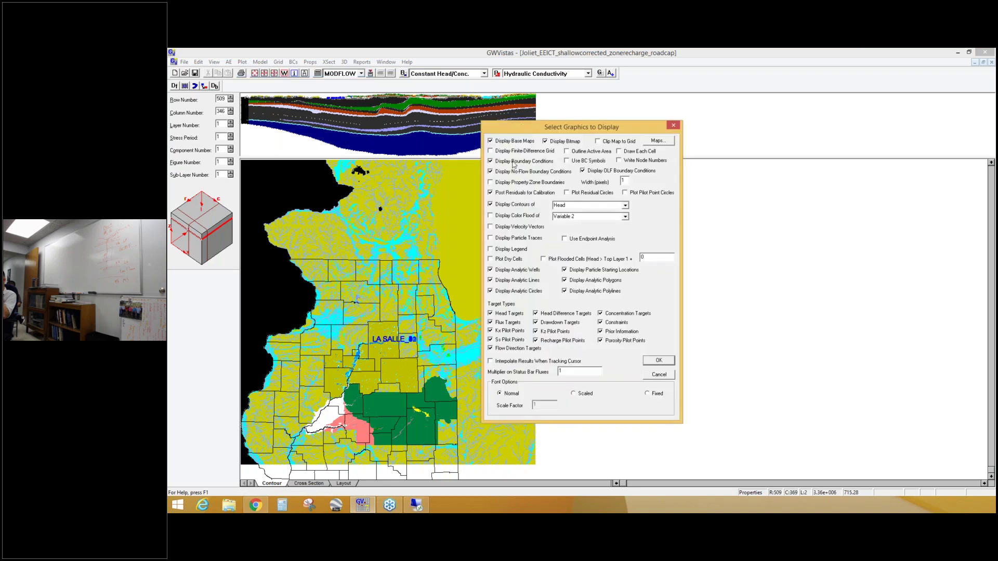
pyautogui.click(513, 162)
pyautogui.click(659, 360)
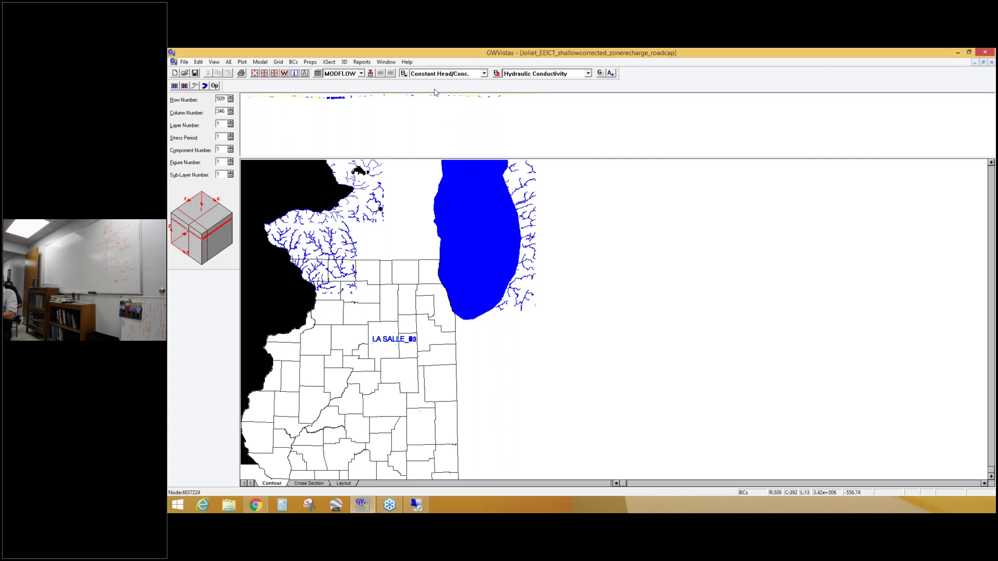
# Select River as the boundary condition type and refresh the map to show layer 1's river cells
pyautogui.click(442, 73)
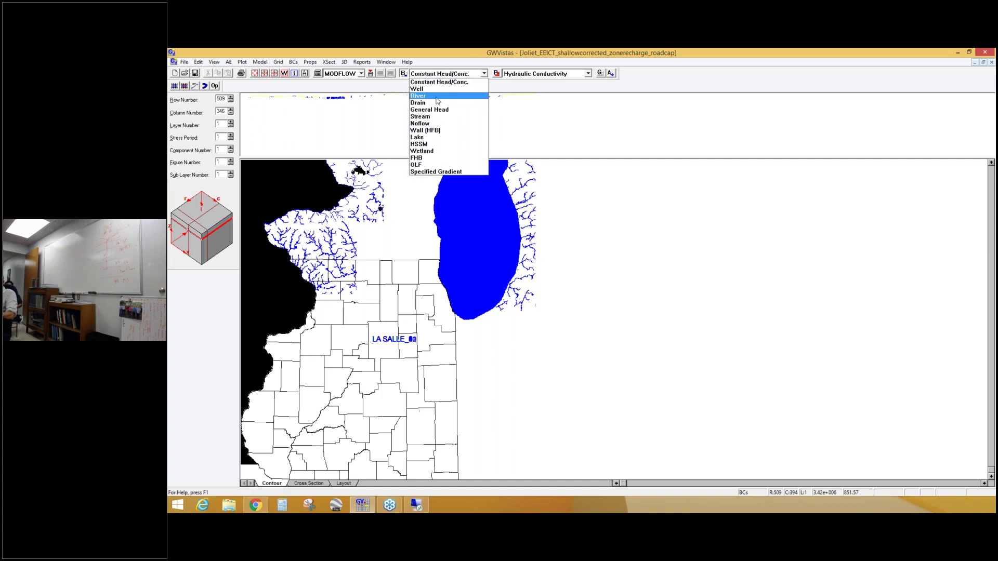
pyautogui.click(437, 96)
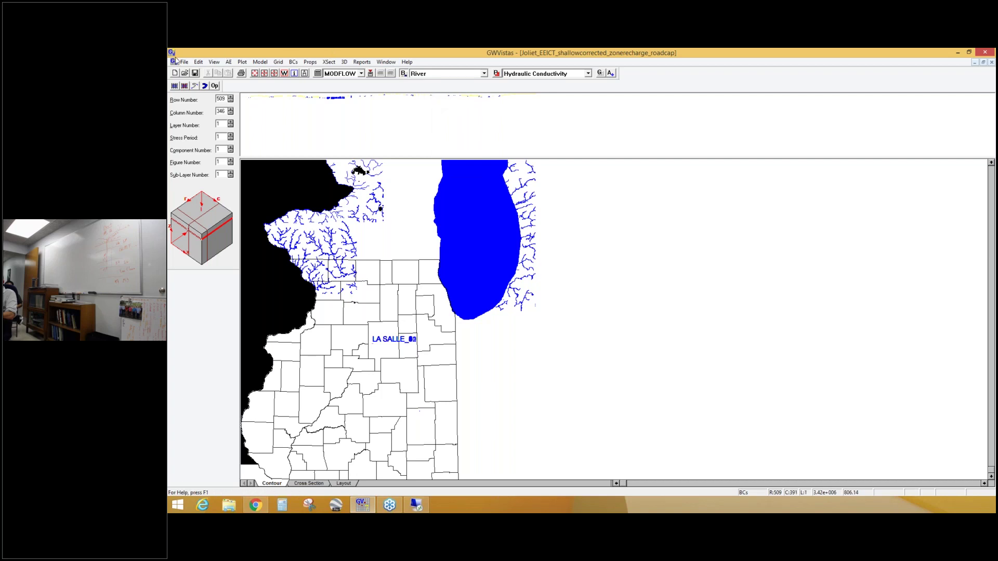
pyautogui.click(213, 61)
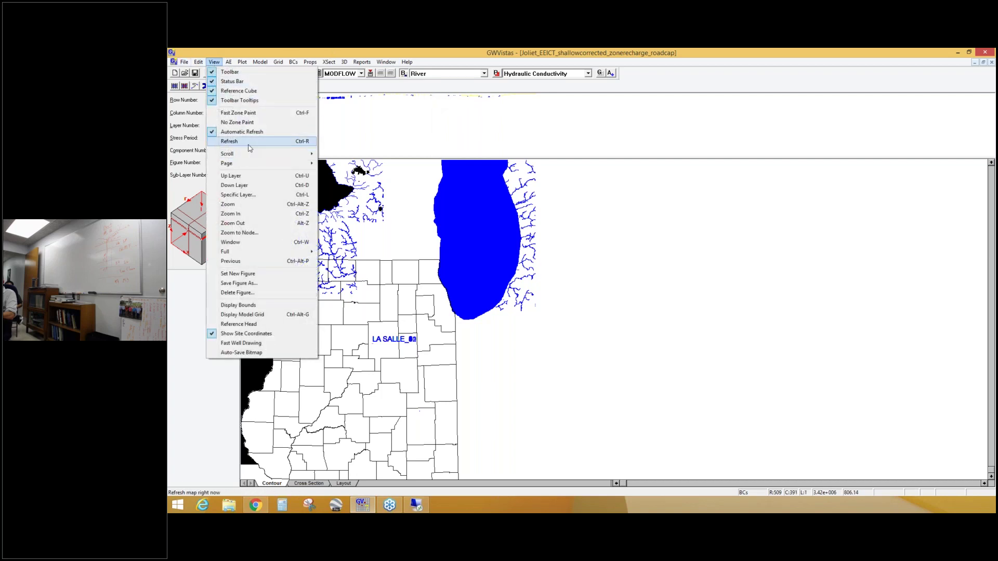
pyautogui.click(230, 141)
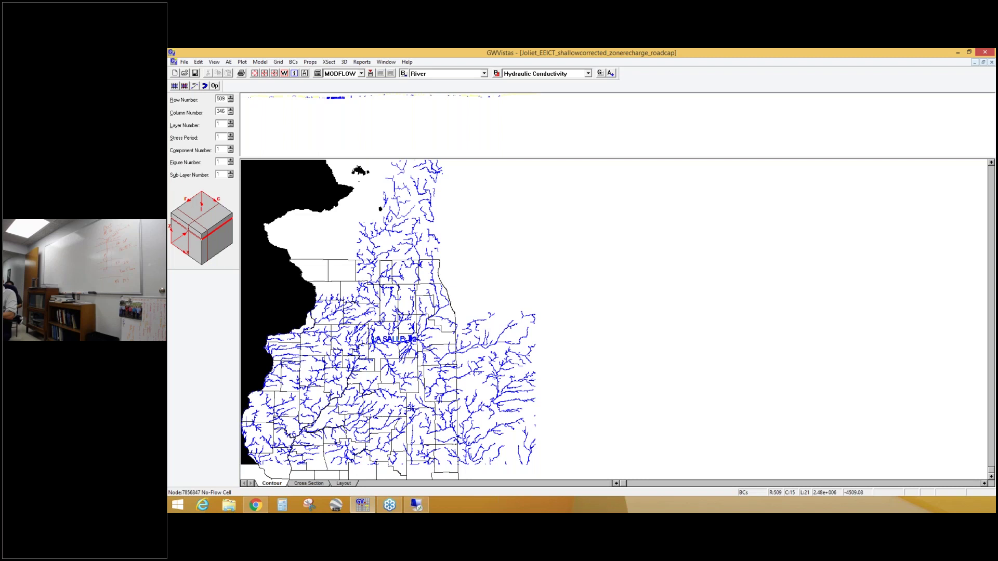
pyautogui.click(424, 76)
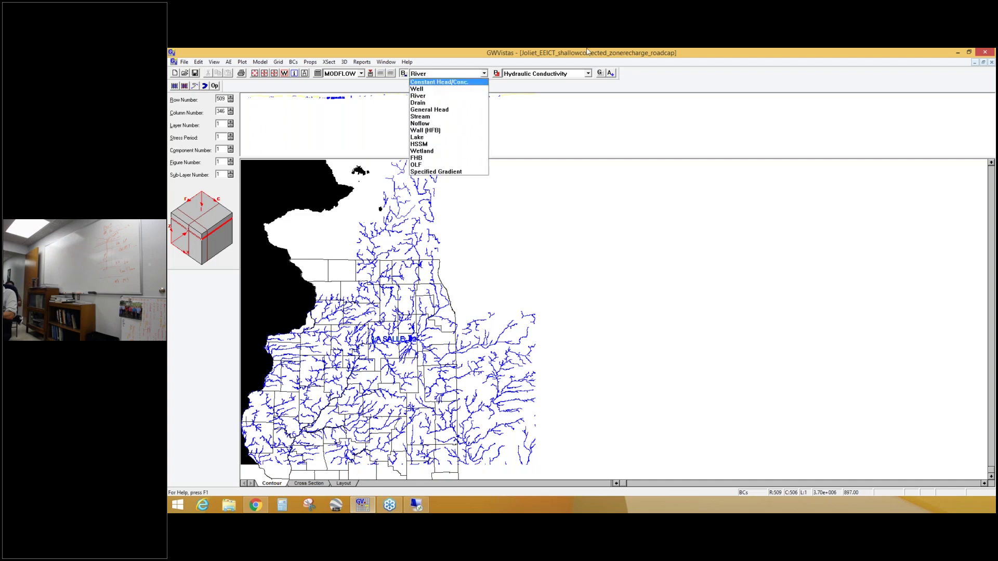
pyautogui.click(419, 96)
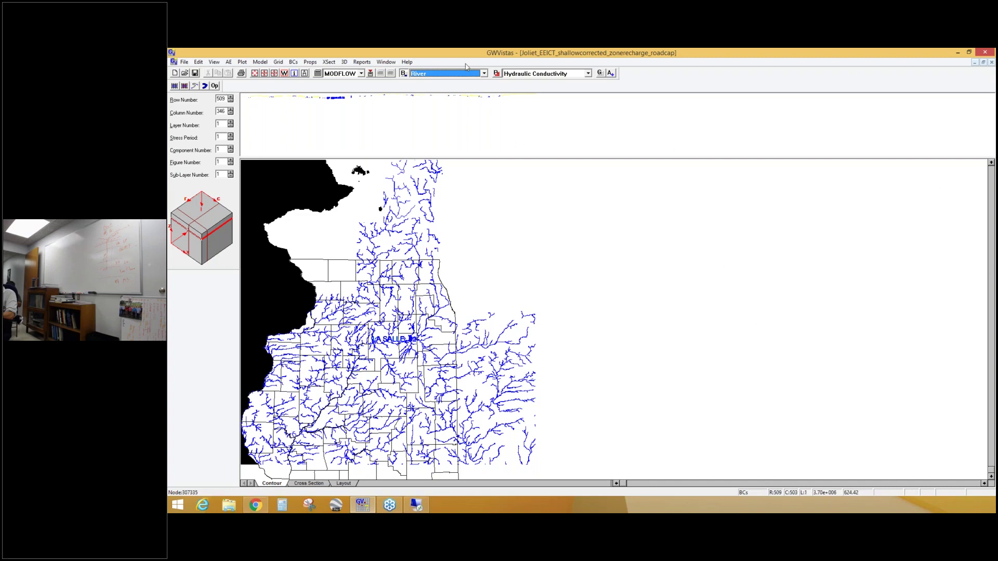
# Set the boundary condition type to Constant Head/Conc. and switch the map back to the hydraulic conductivity zones
pyautogui.click(449, 74)
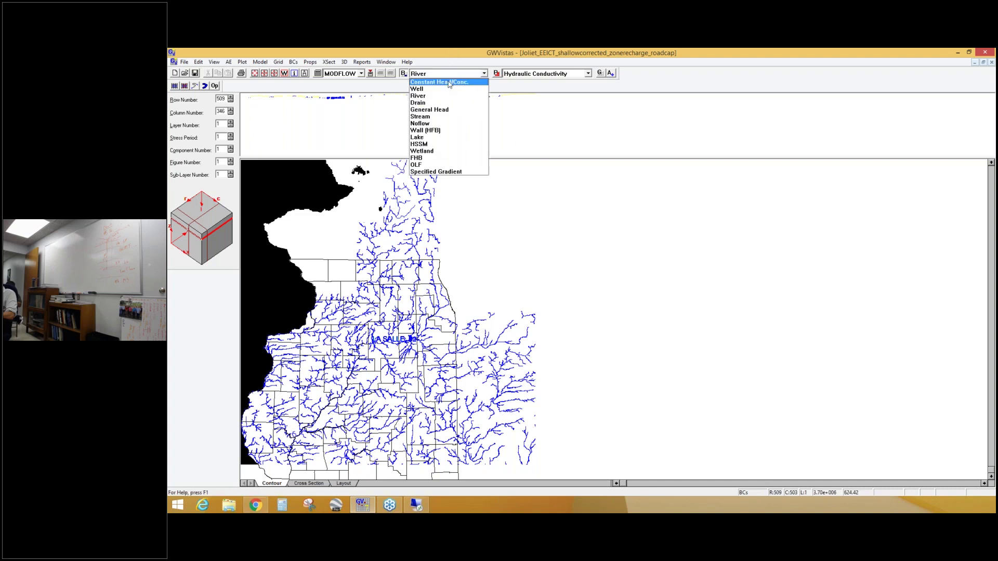
pyautogui.click(450, 84)
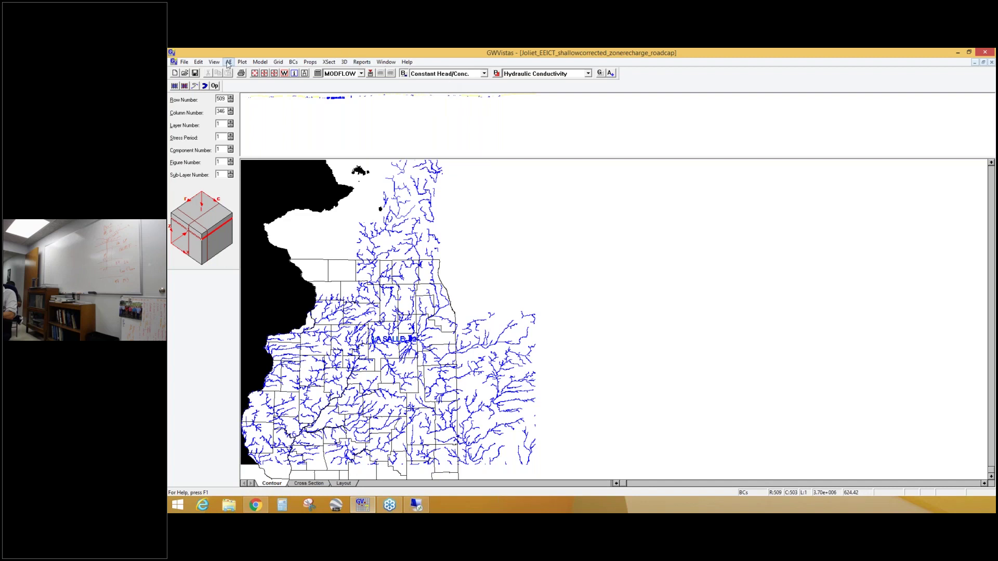
pyautogui.click(497, 75)
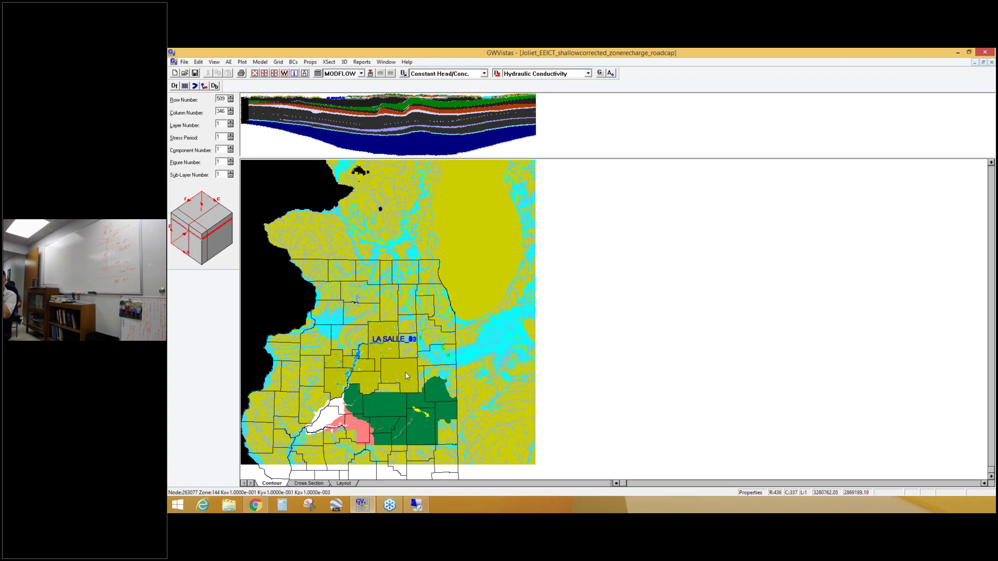
# Recolor hydraulic conductivity zone 2 bright pink in the zone database
pyautogui.click(310, 62)
pyautogui.moveTo(363, 82)
pyautogui.click(436, 83)
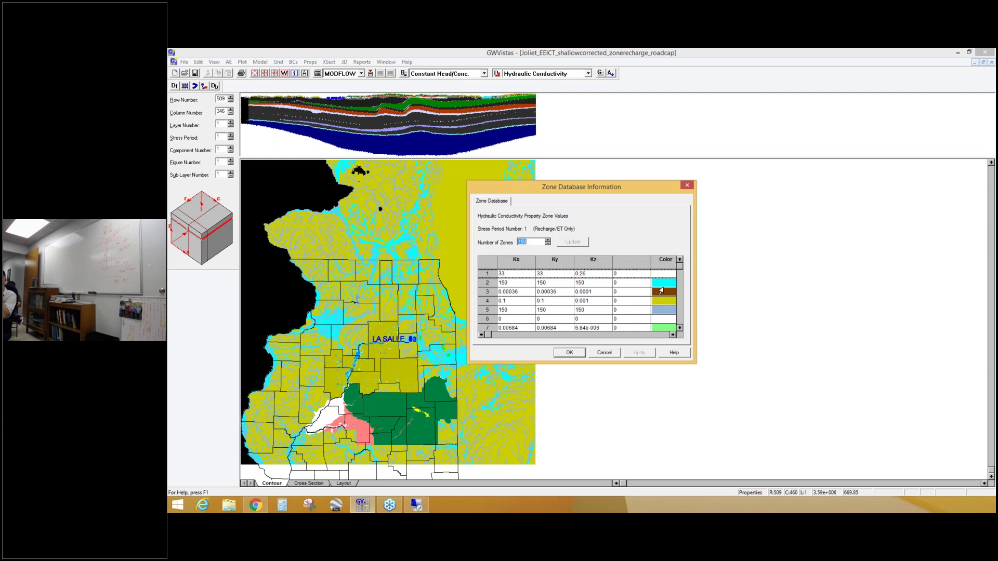
pyautogui.doubleClick(662, 290)
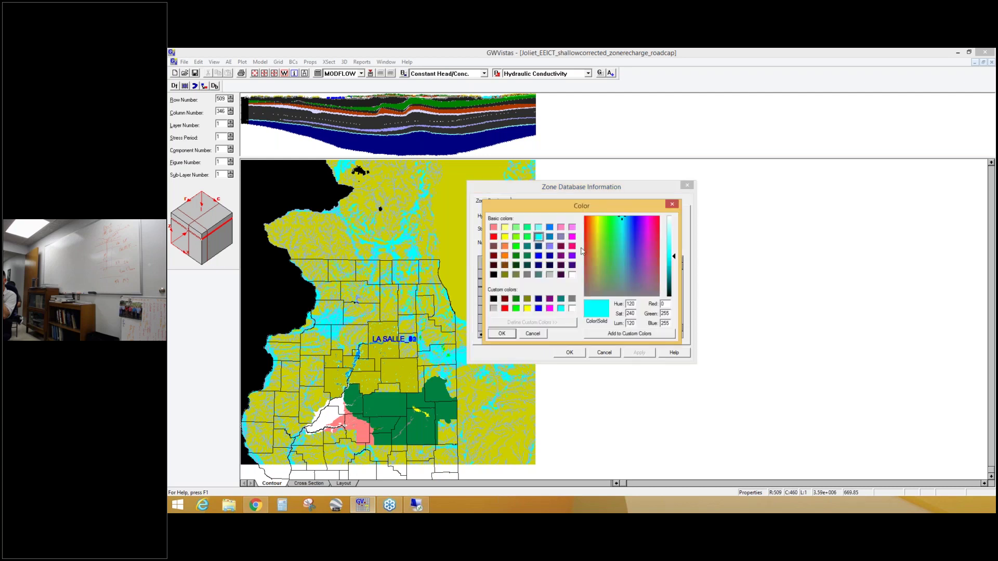
pyautogui.click(571, 246)
pyautogui.click(502, 335)
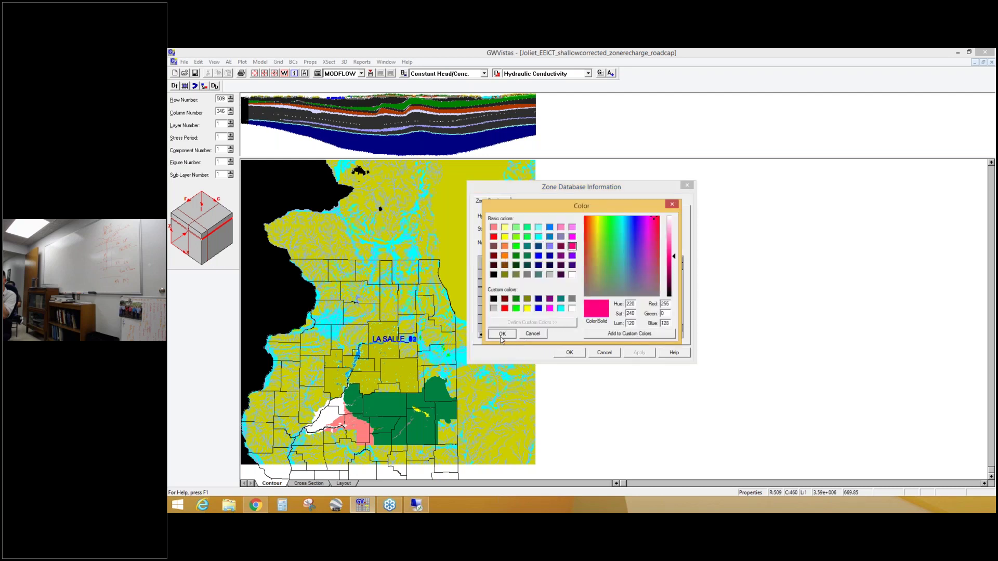
pyautogui.click(570, 353)
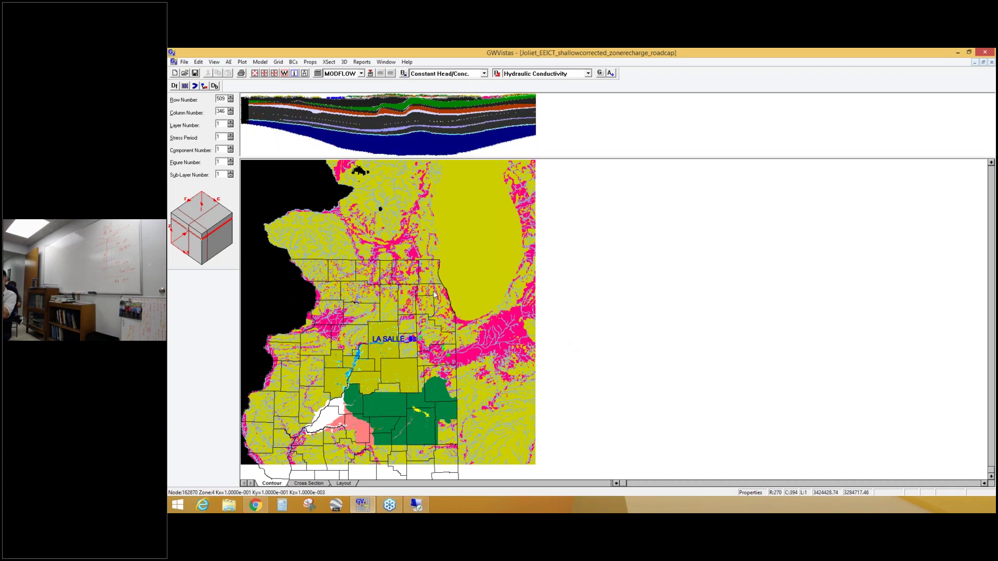
# Change the color of hydraulic conductivity zone 2 to light cyan in the zone database
pyautogui.click(310, 62)
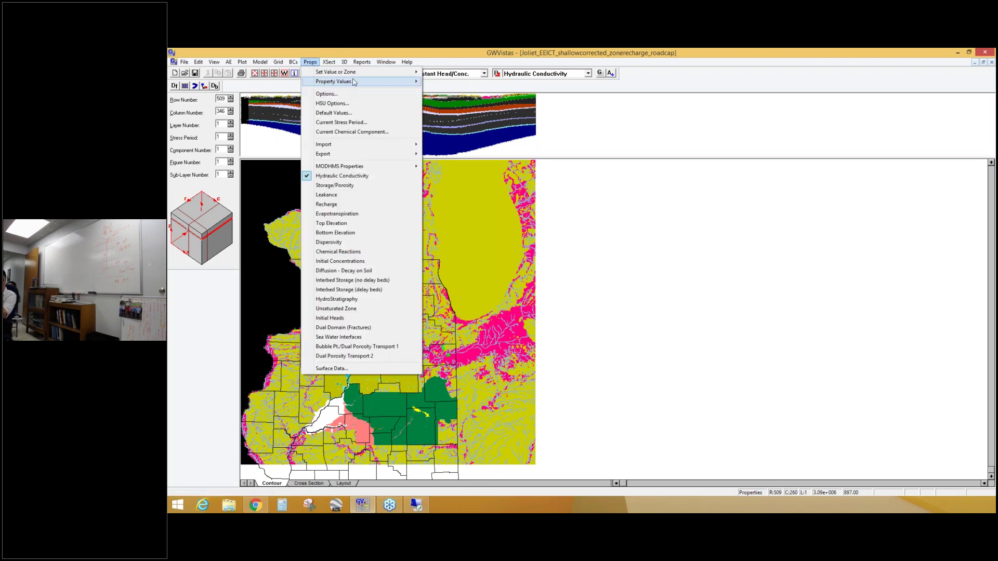
pyautogui.moveTo(394, 82)
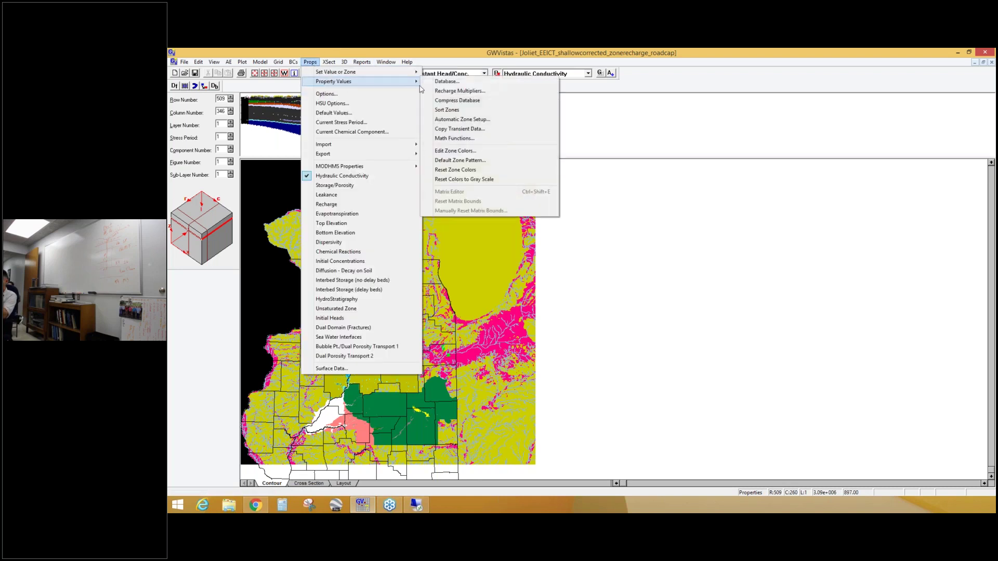
pyautogui.click(453, 83)
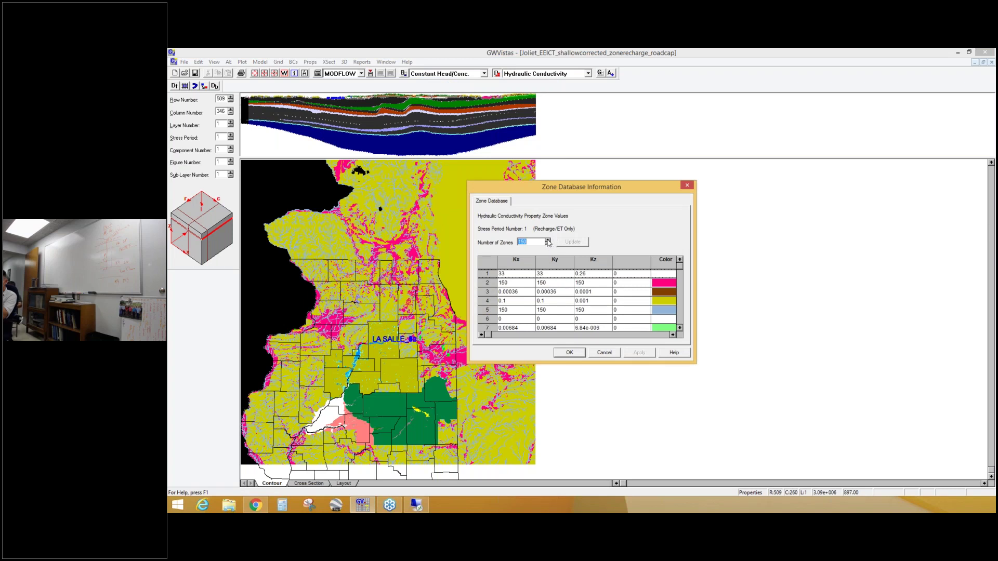
pyautogui.click(668, 283)
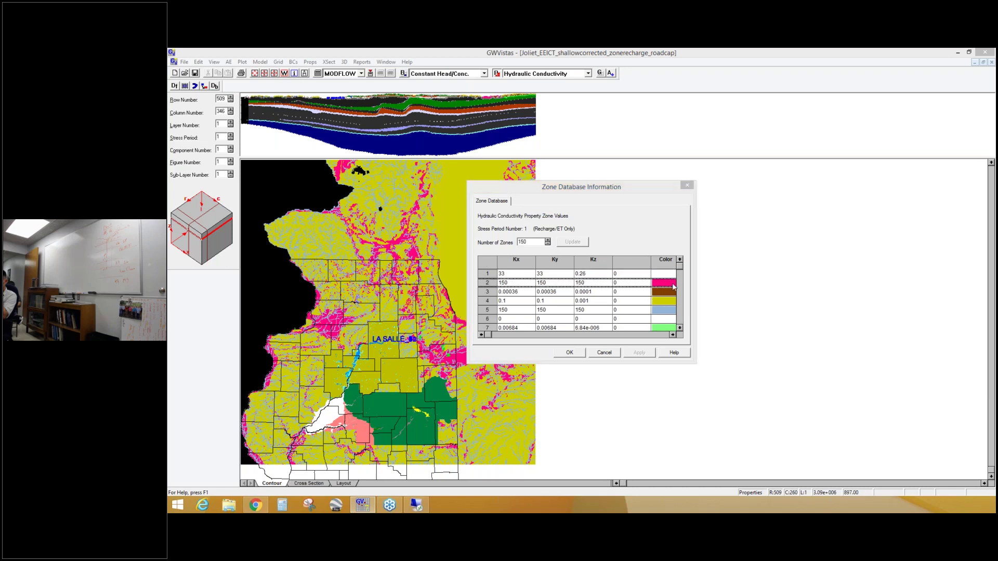
pyautogui.click(539, 227)
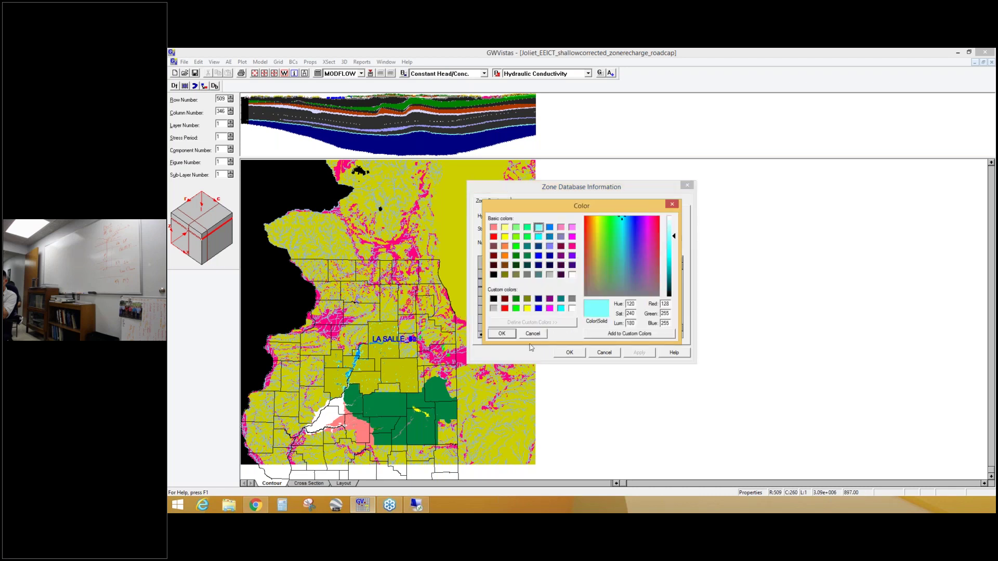
pyautogui.click(502, 333)
pyautogui.click(569, 353)
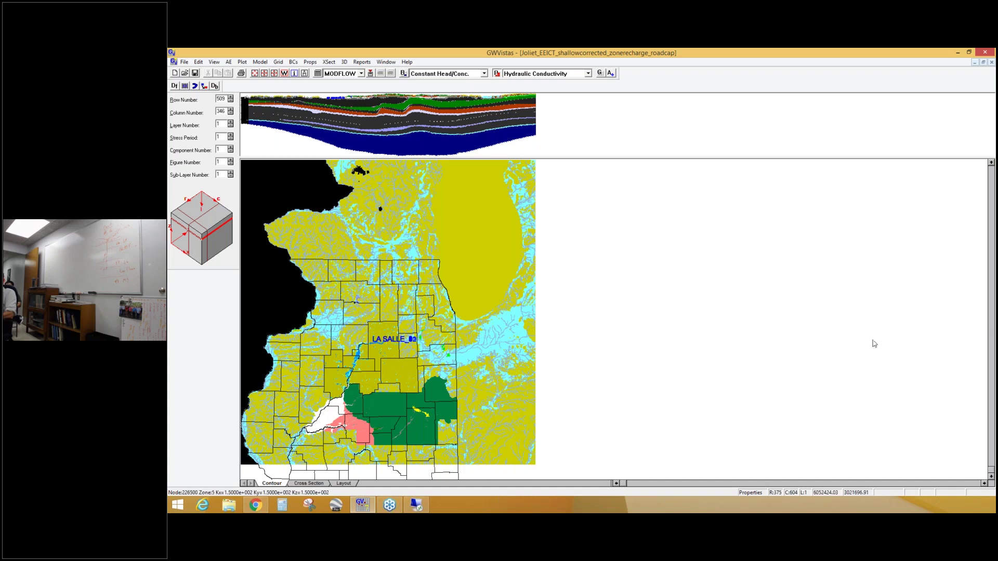
# Review the model executable paths and browse to the working directory's data sets without selecting another folder
pyautogui.click(260, 62)
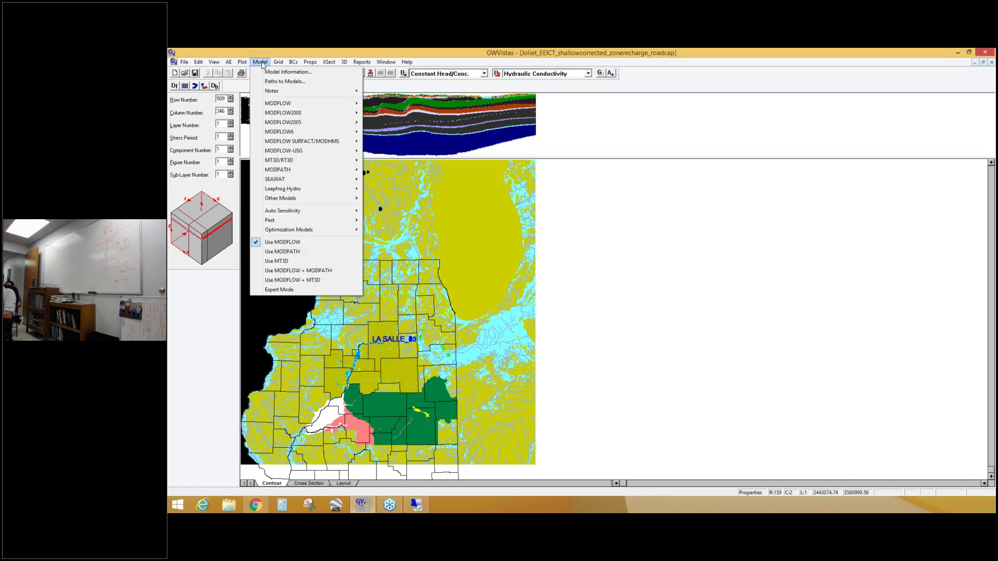
pyautogui.moveTo(284, 108)
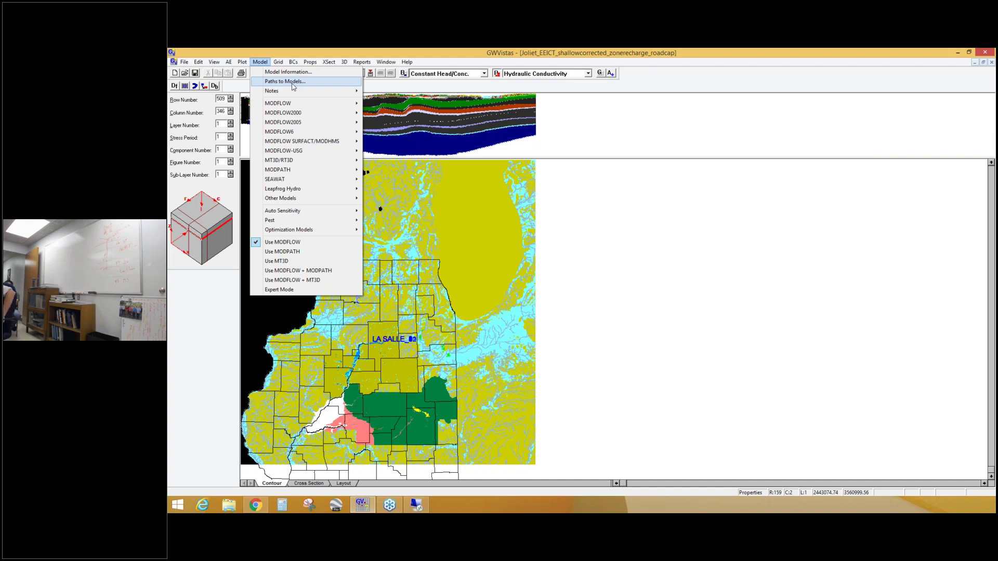
pyautogui.click(294, 84)
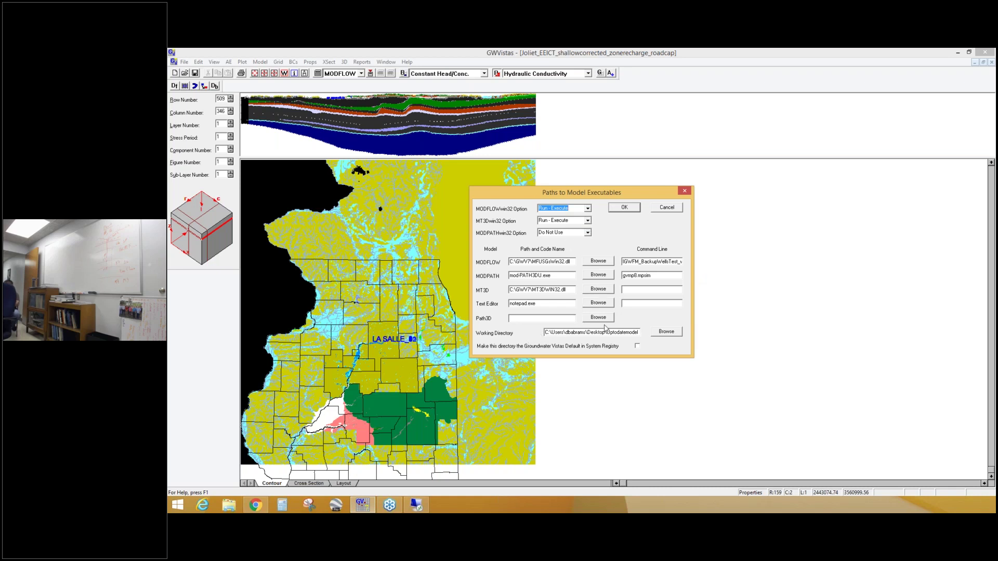
pyautogui.click(664, 335)
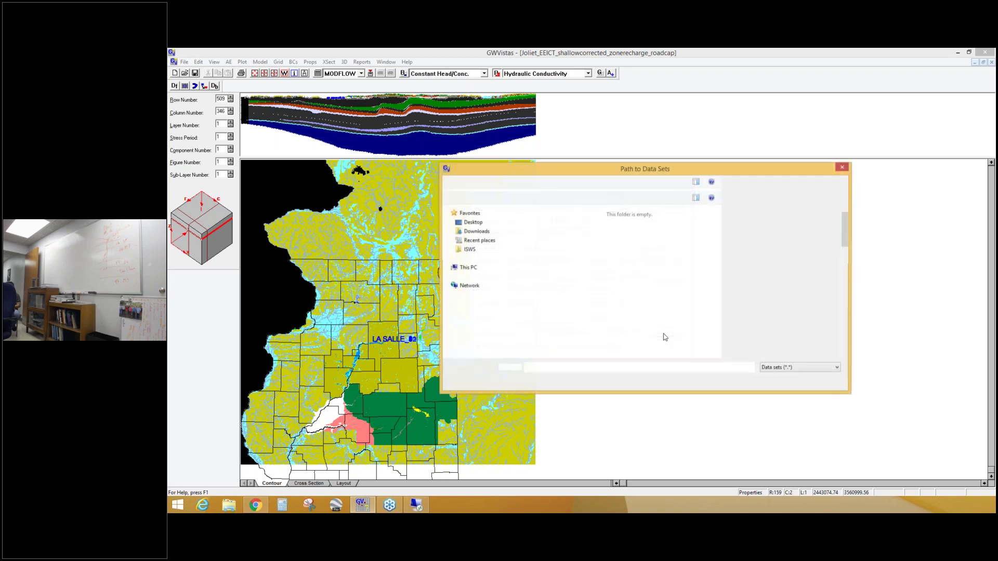
pyautogui.click(813, 383)
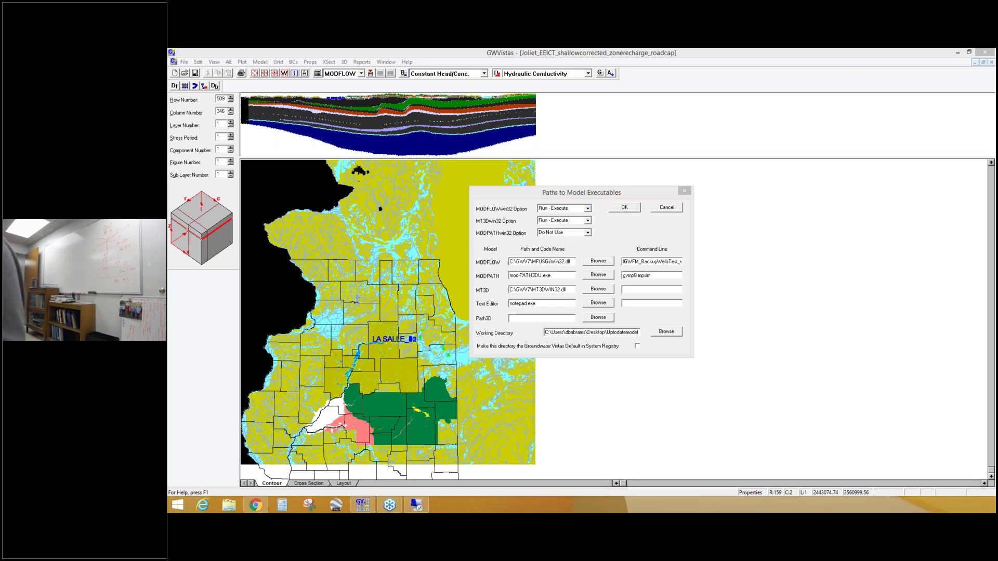
# Switch to File Explorer to view the model files in the Uptodatemodel folder, and close the model paths settings without changes
pyautogui.click(229, 504)
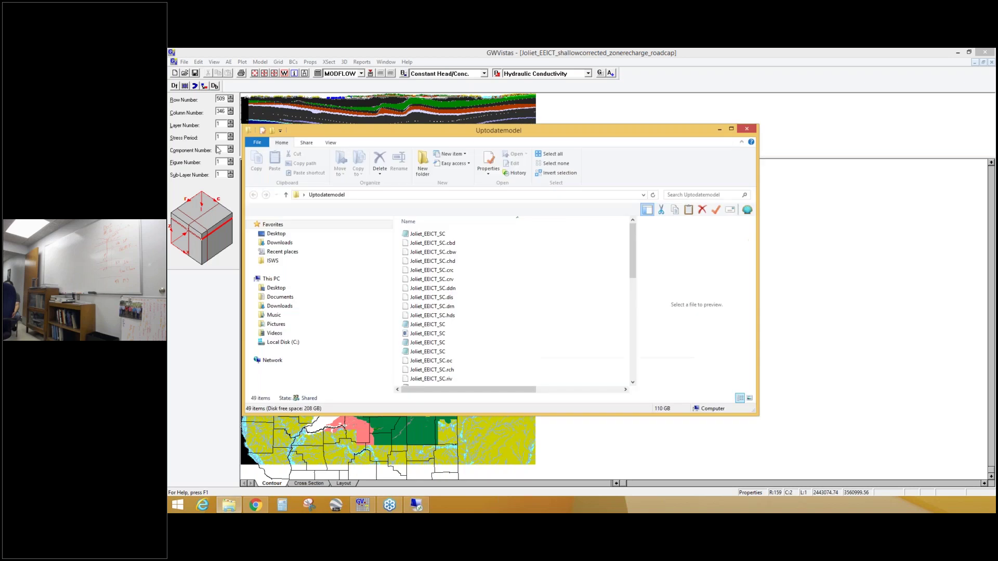
pyautogui.doubleClick(515, 130)
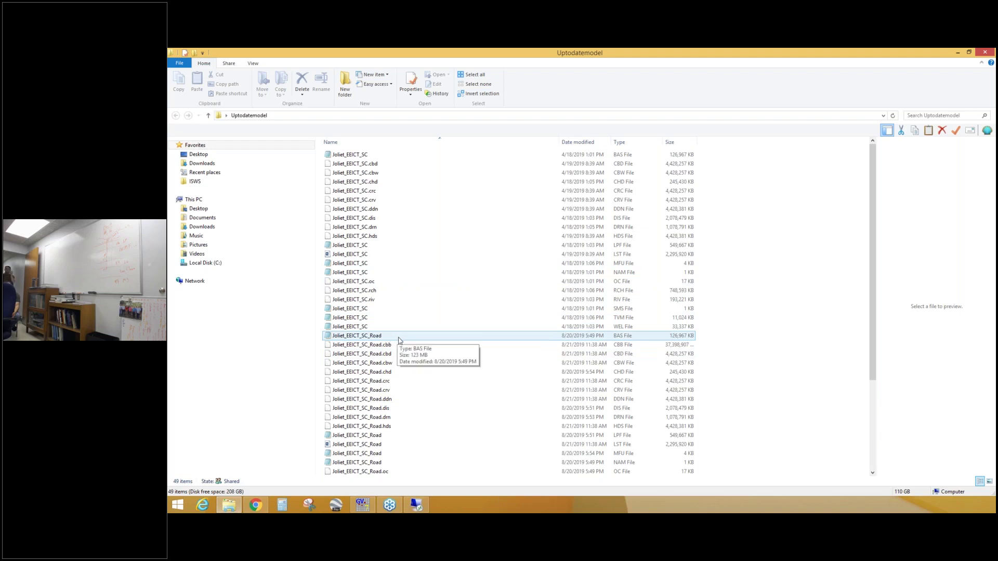
pyautogui.click(362, 504)
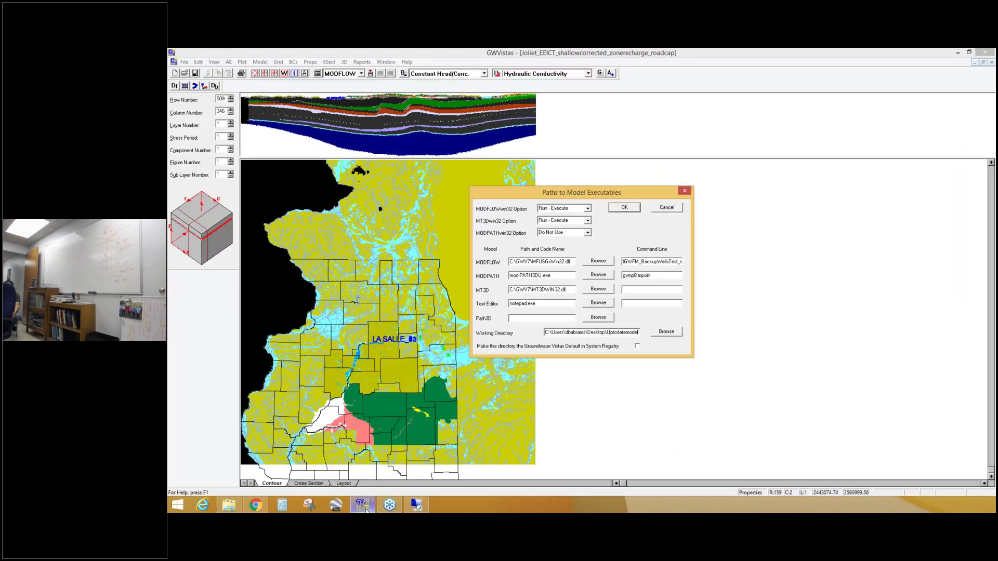
pyautogui.click(675, 208)
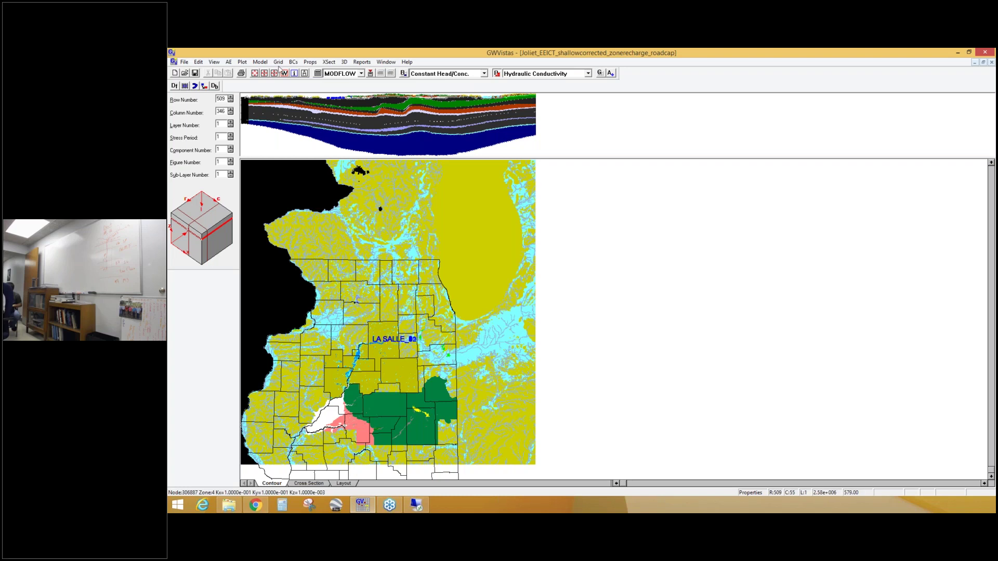
pyautogui.click(260, 62)
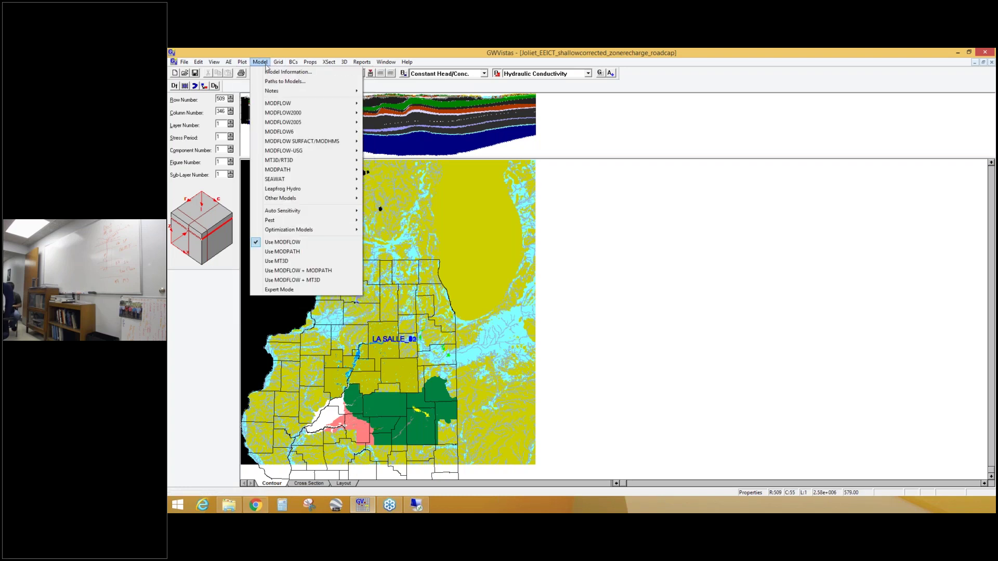
pyautogui.moveTo(322, 152)
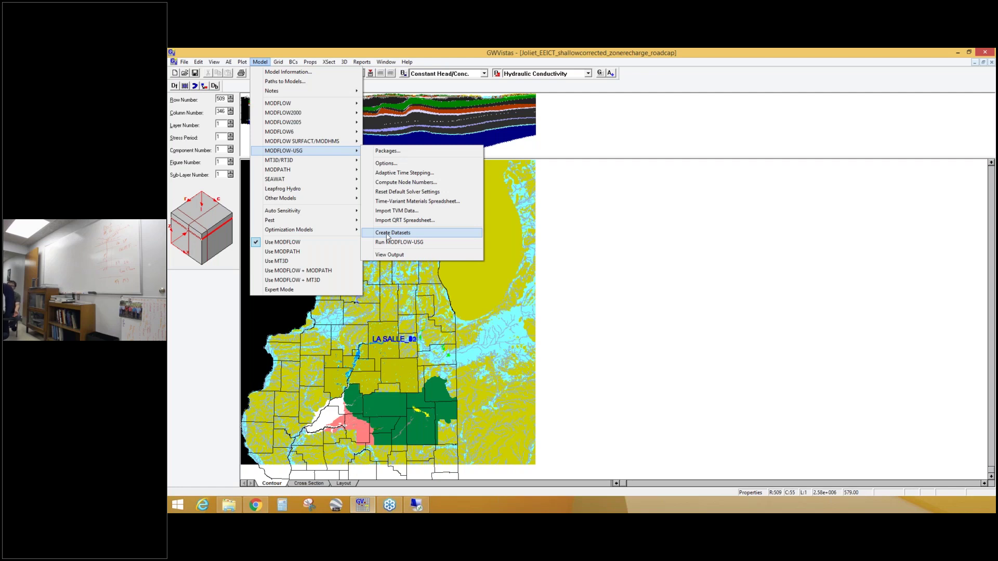
pyautogui.click(409, 506)
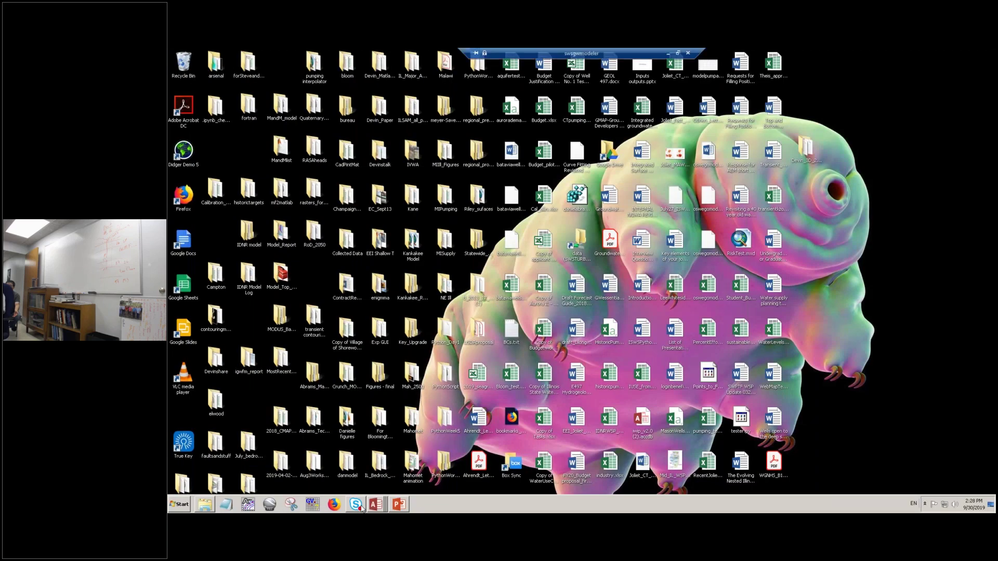
pyautogui.click(668, 53)
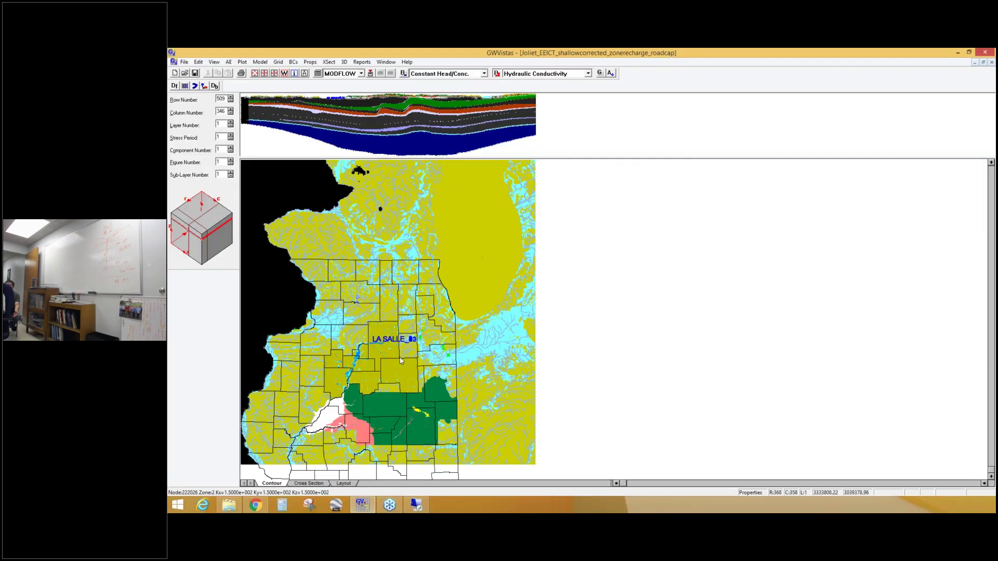
# Switch to the Uptodatemodel folder in File Explorer and try to view the Joliet_EEICT_SC_Road BAS file in Notepad
pyautogui.click(229, 505)
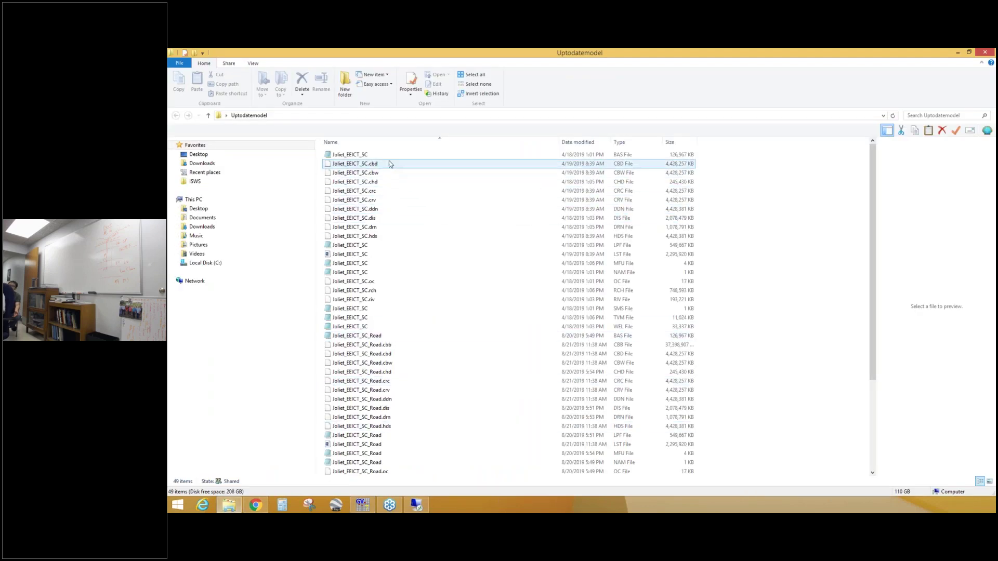
pyautogui.doubleClick(398, 338)
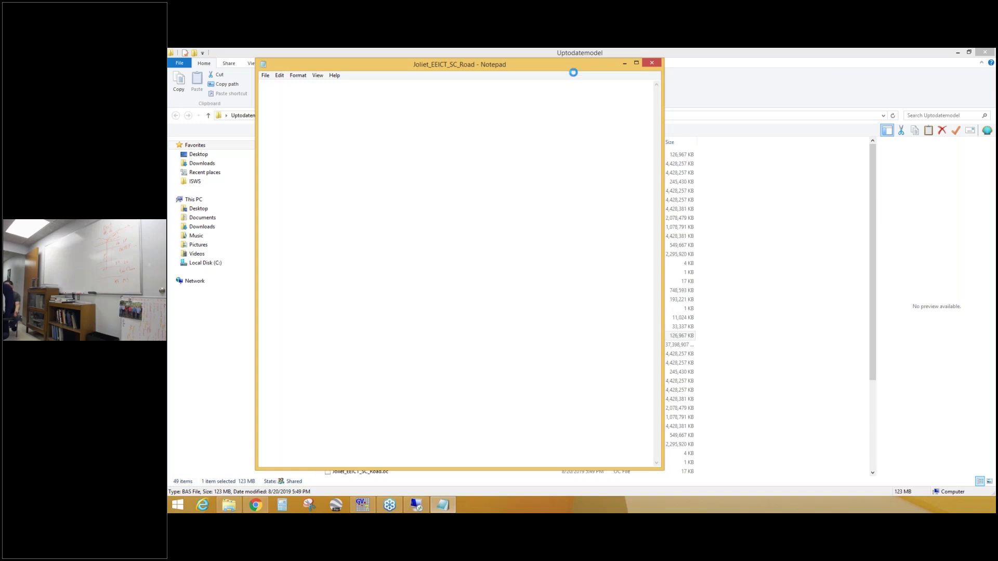
pyautogui.click(649, 62)
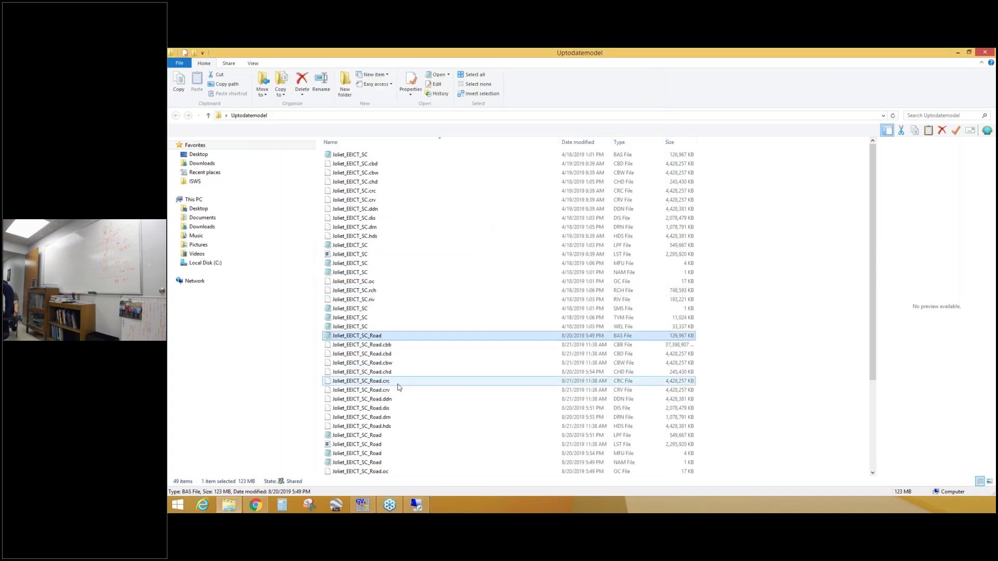
# Open the Joliet_EEICT_SC_Road NAM file in Notepad, read its full list of package and output files, and close it
pyautogui.click(403, 347)
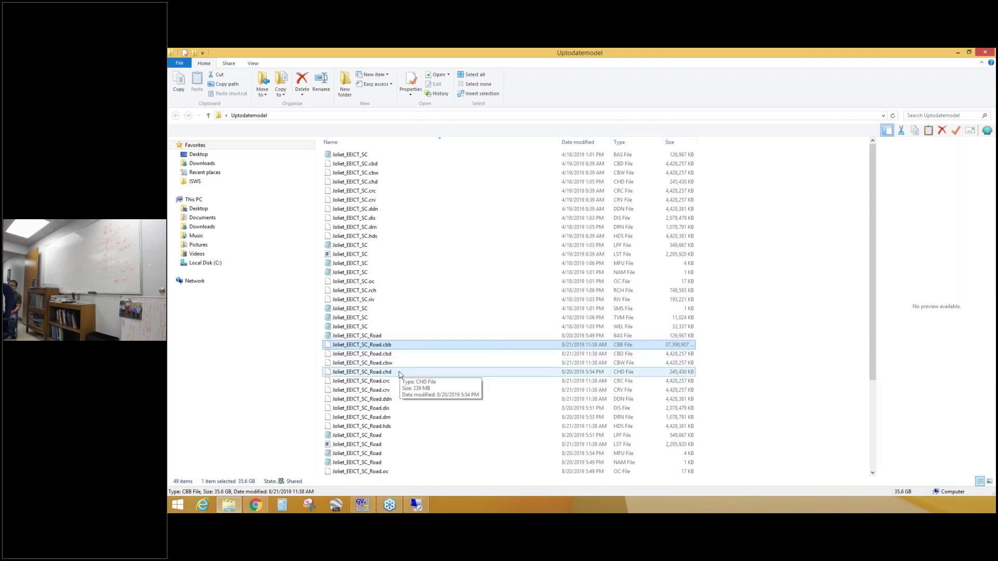
pyautogui.click(398, 463)
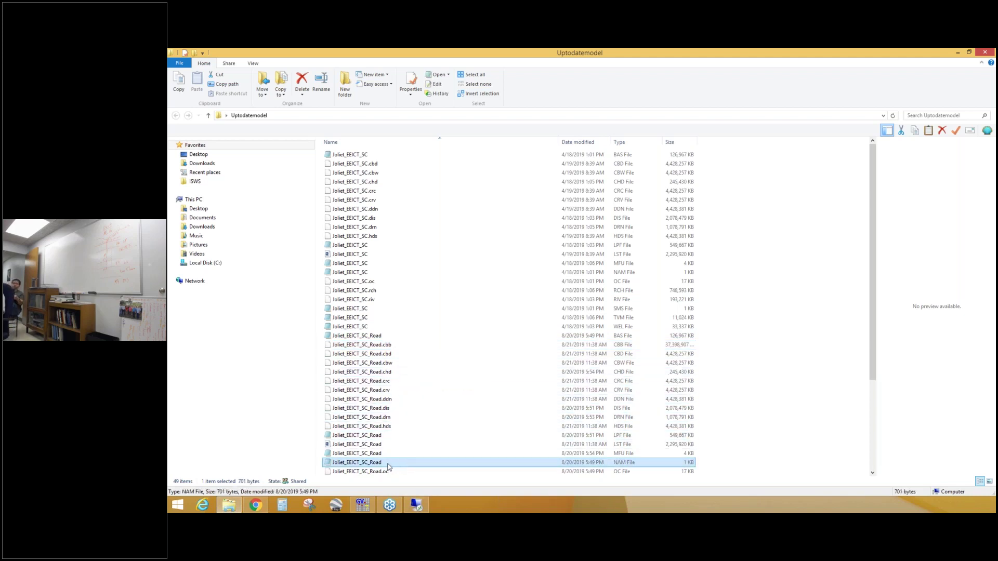
pyautogui.doubleClick(388, 462)
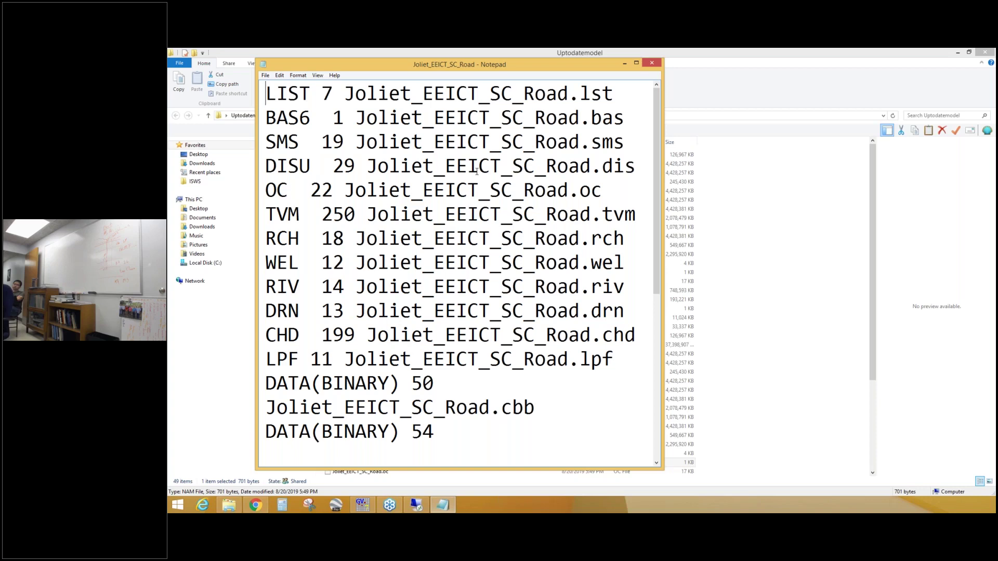
pyautogui.scroll(-4, 546, 296)
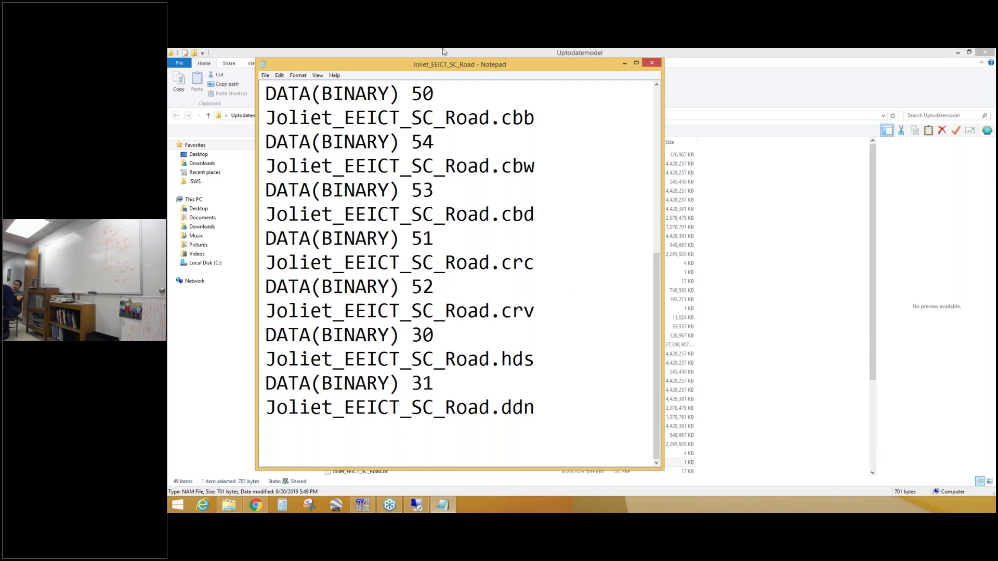
pyautogui.click(652, 64)
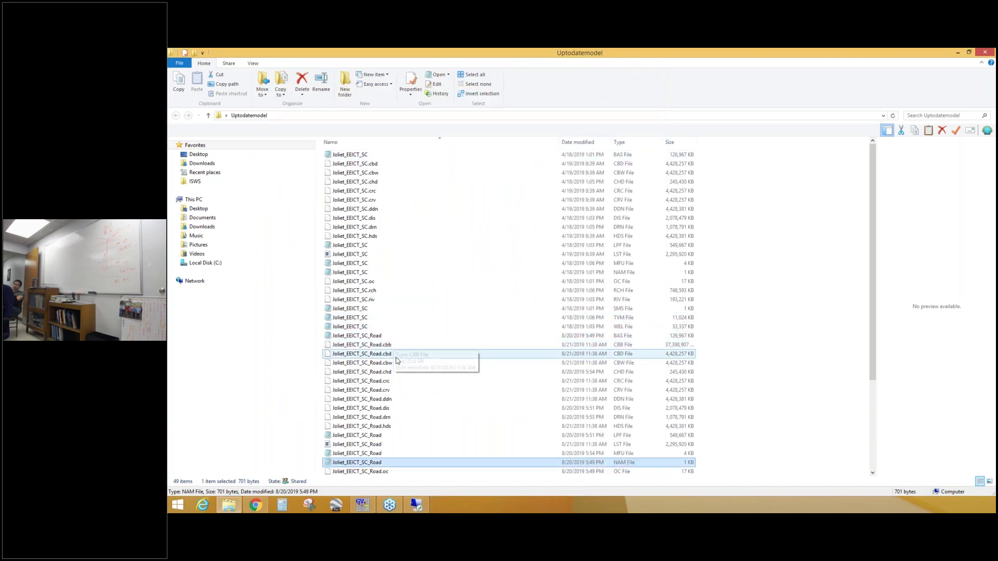
# Switch back to Groundwater Vistas, review the working directory in the model executable paths, and close the settings without changes
pyautogui.click(958, 53)
pyautogui.click(260, 64)
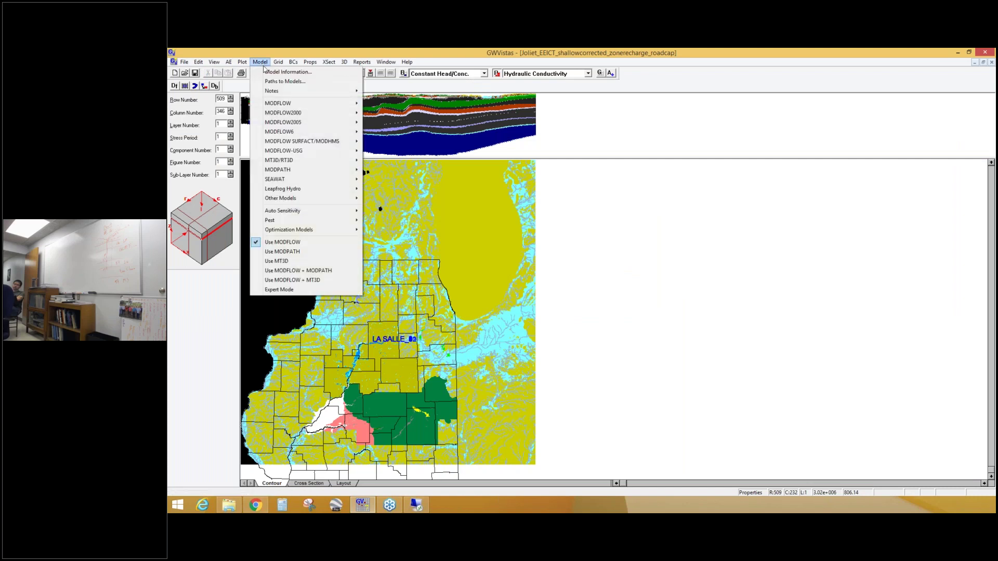
pyautogui.click(276, 82)
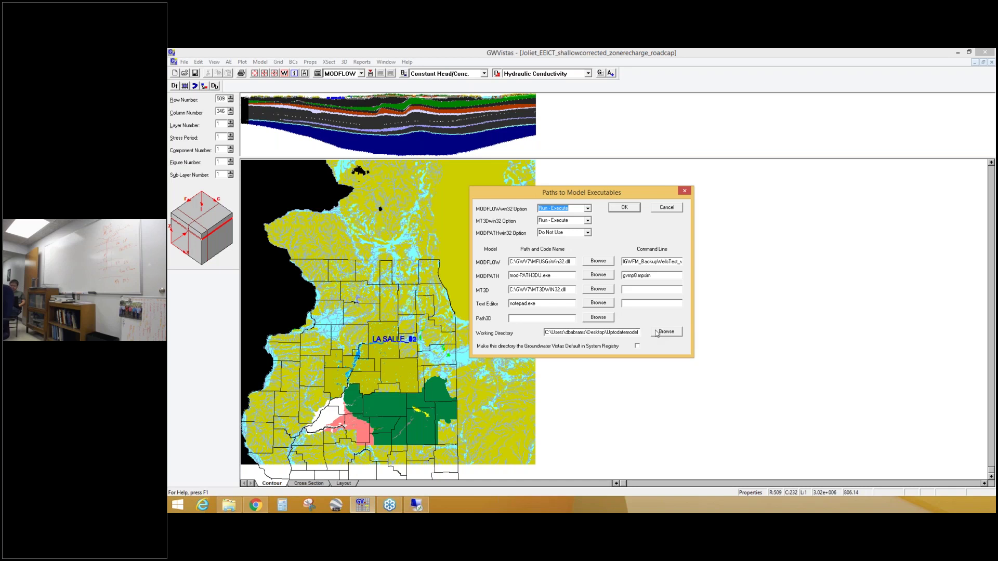
pyautogui.click(666, 208)
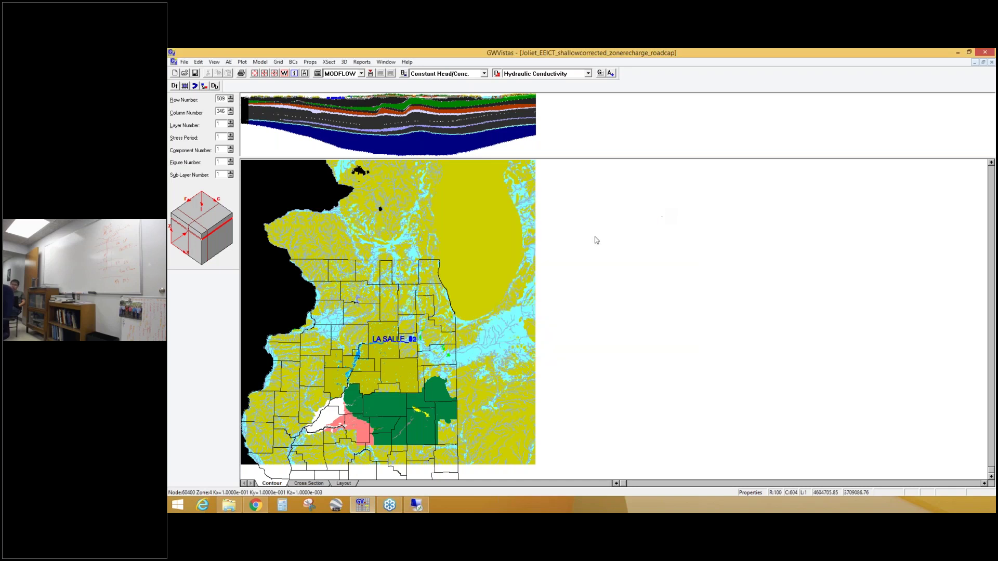
# Compare the Joliet_EEICT_SC_Road output file sizes in File Explorer and widen the Size column to show the CBB file's full size
pyautogui.click(227, 505)
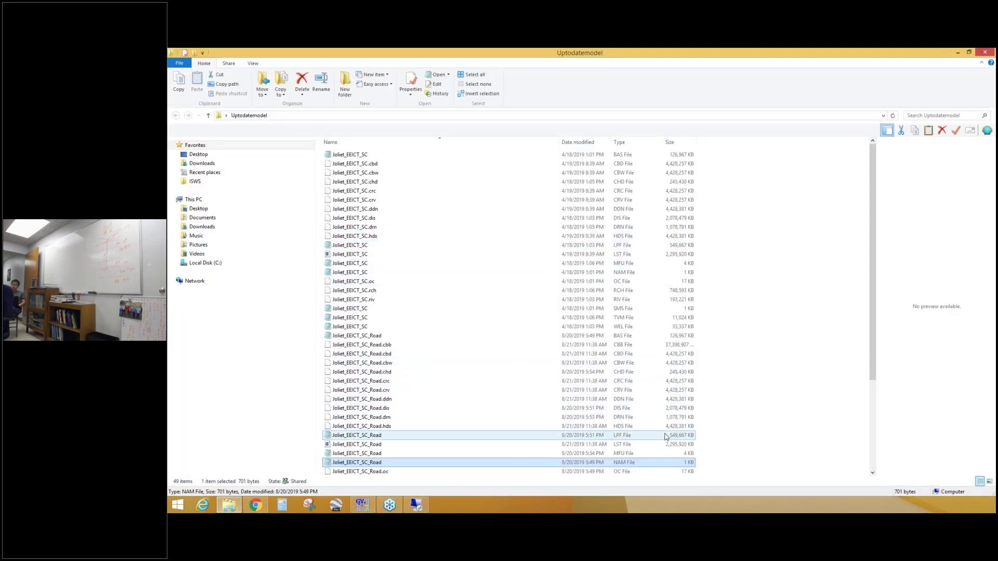
pyautogui.click(647, 381)
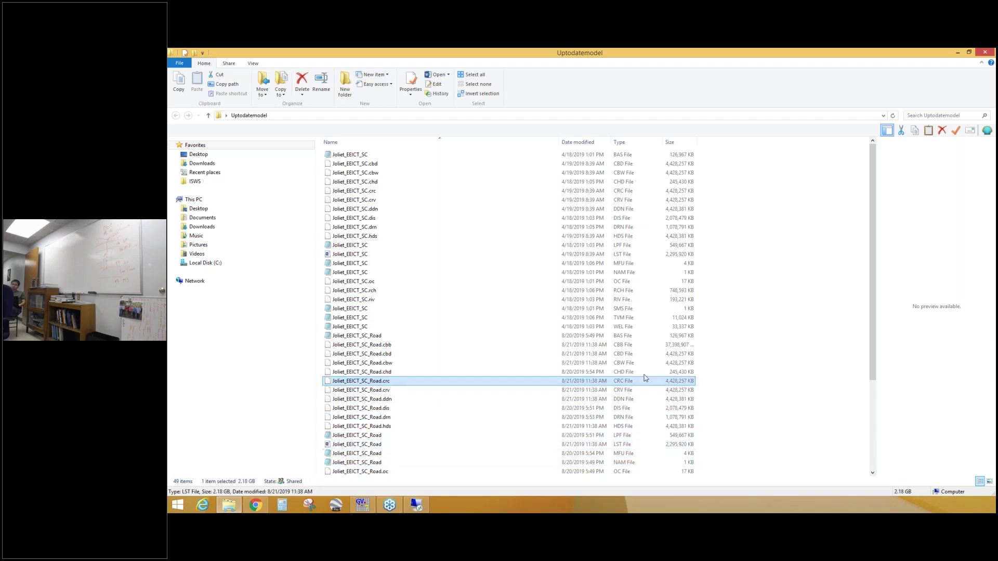
pyautogui.click(646, 353)
pyautogui.click(646, 346)
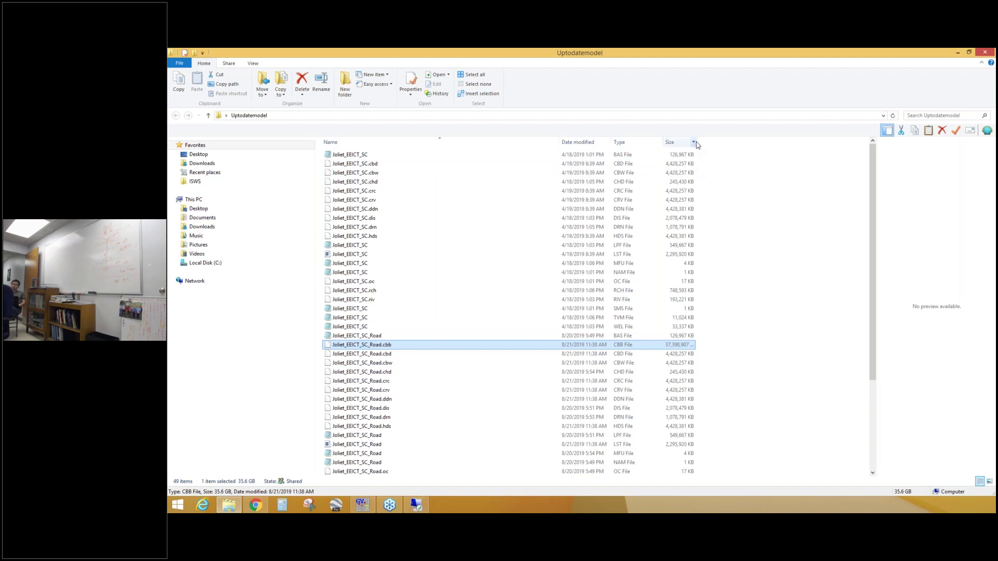
pyautogui.moveTo(698, 140); pyautogui.dragTo(739, 141)
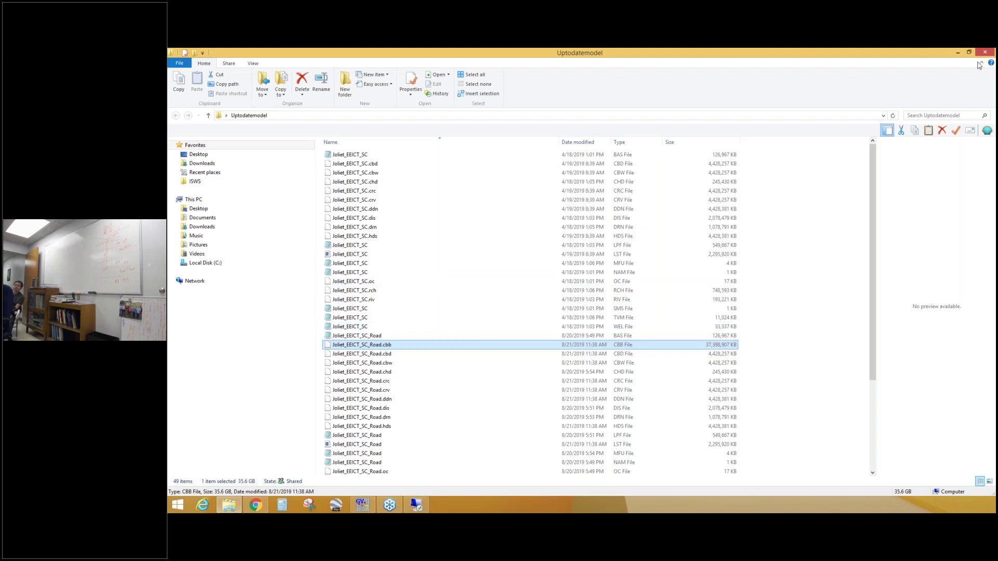
# Return to Groundwater Vistas and view the hydraulic conductivity zones of layer 2 before going back to layer 1
pyautogui.click(958, 52)
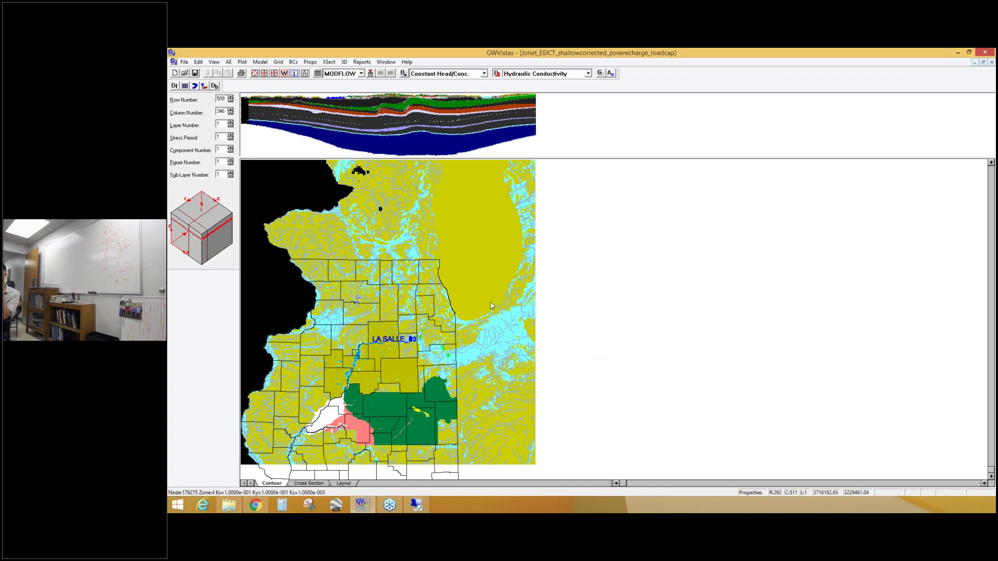
pyautogui.click(231, 121)
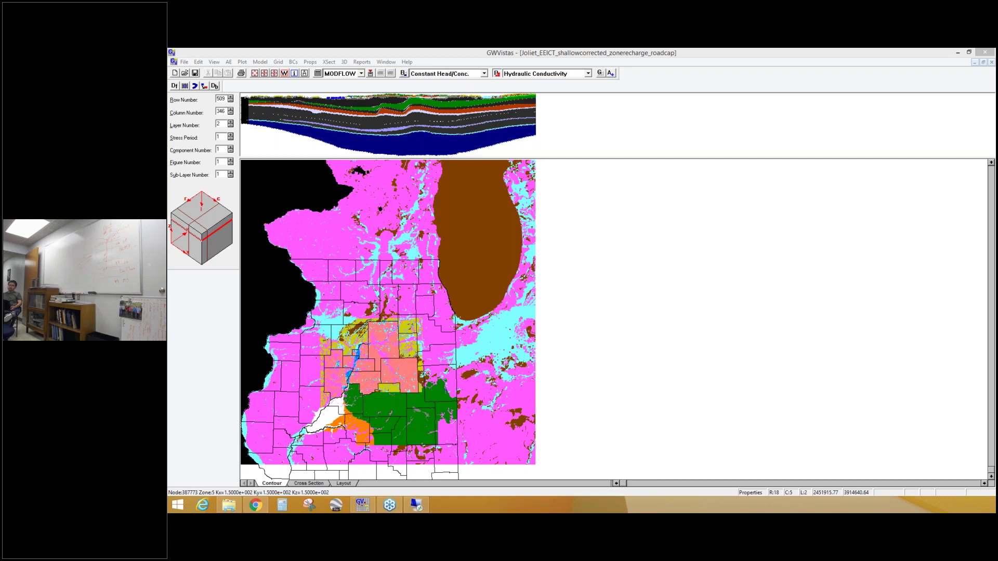
pyautogui.click(230, 126)
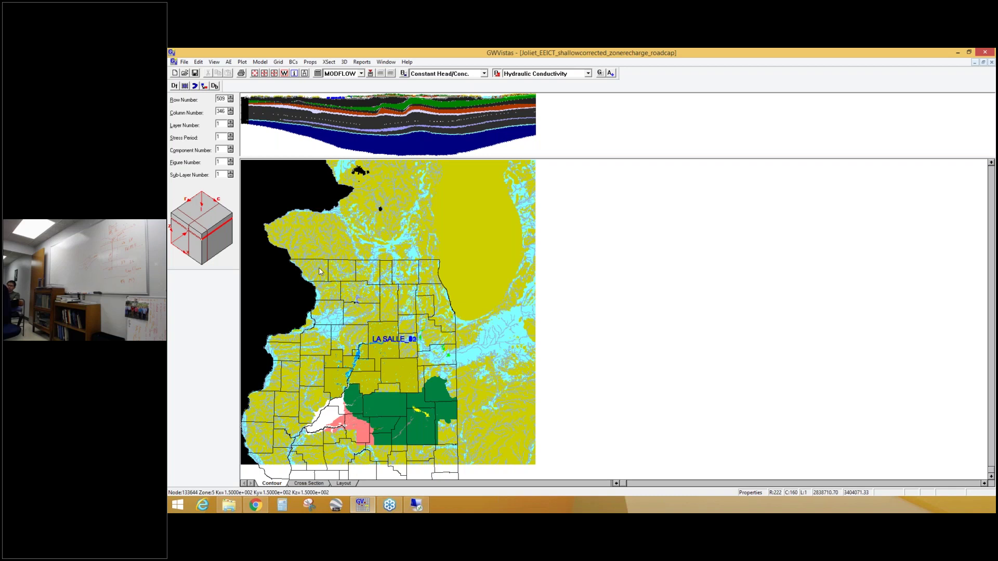
# Set the displayed row to 220, examine its cross section in the full-size view, and return to the plan map
pyautogui.doubleClick(226, 99)
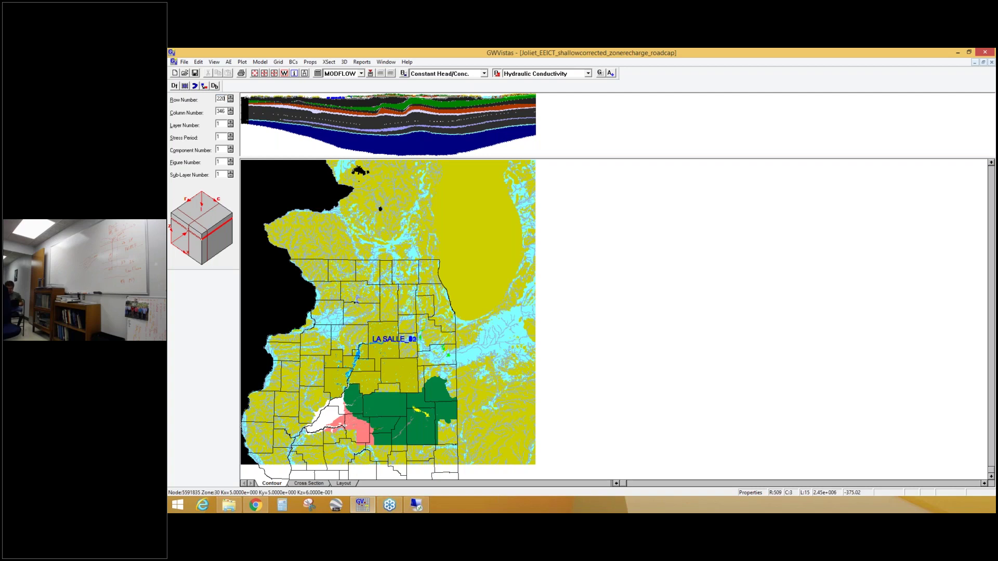
pyautogui.click(221, 112)
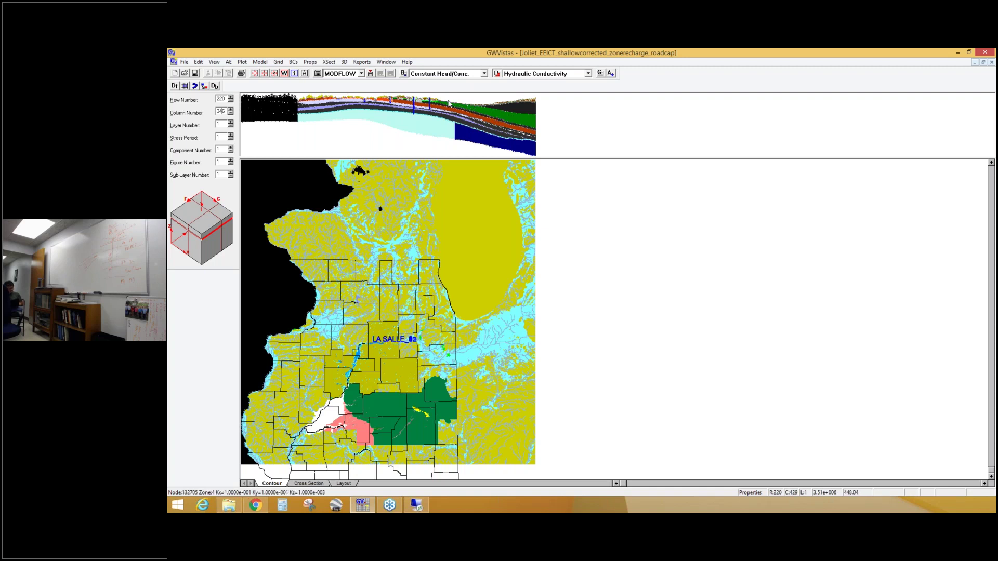
pyautogui.click(309, 483)
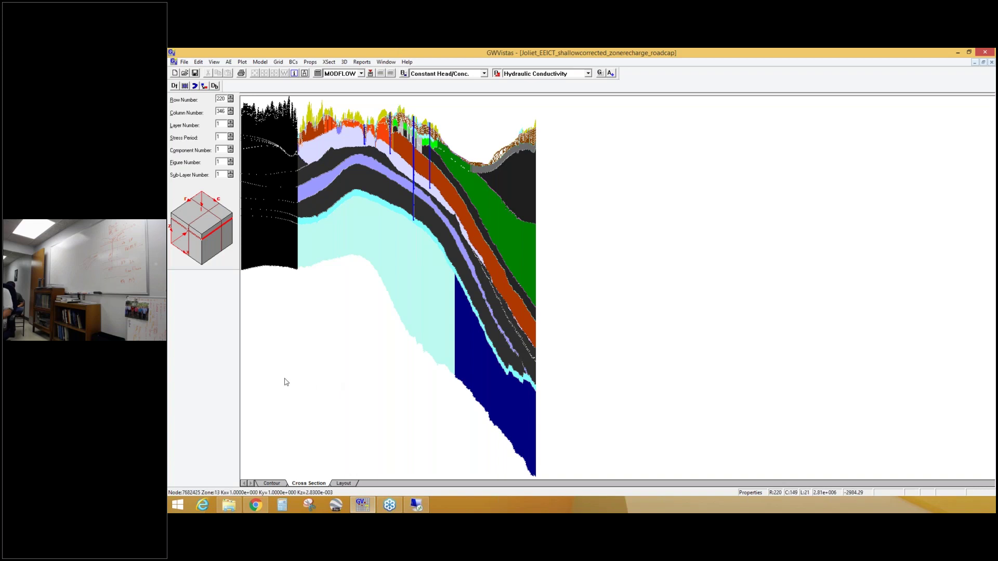
pyautogui.click(271, 483)
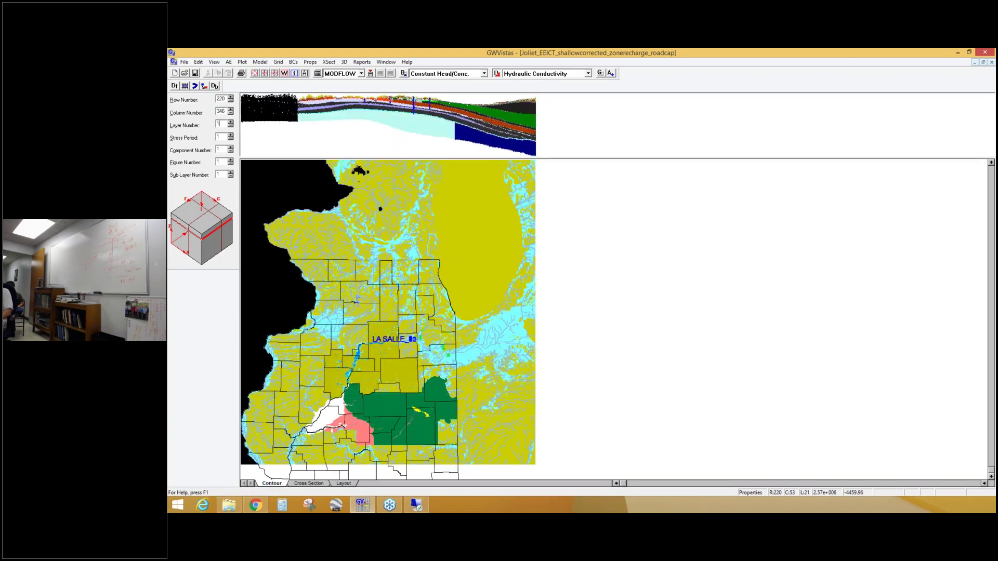
# Step down through layers 2 to 6 in the plan map to examine their hydraulic conductivity zones
pyautogui.click(230, 122)
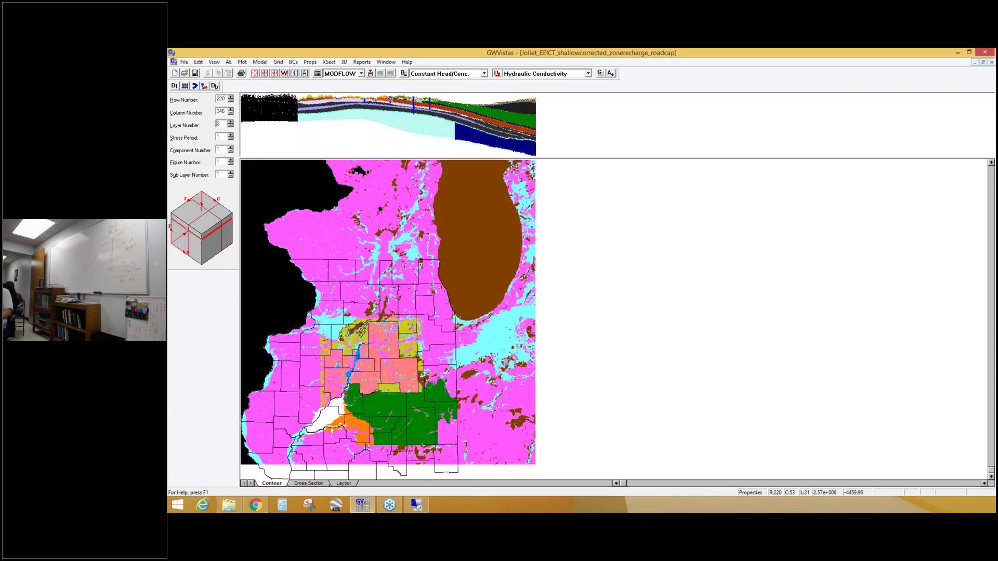
pyautogui.click(230, 122)
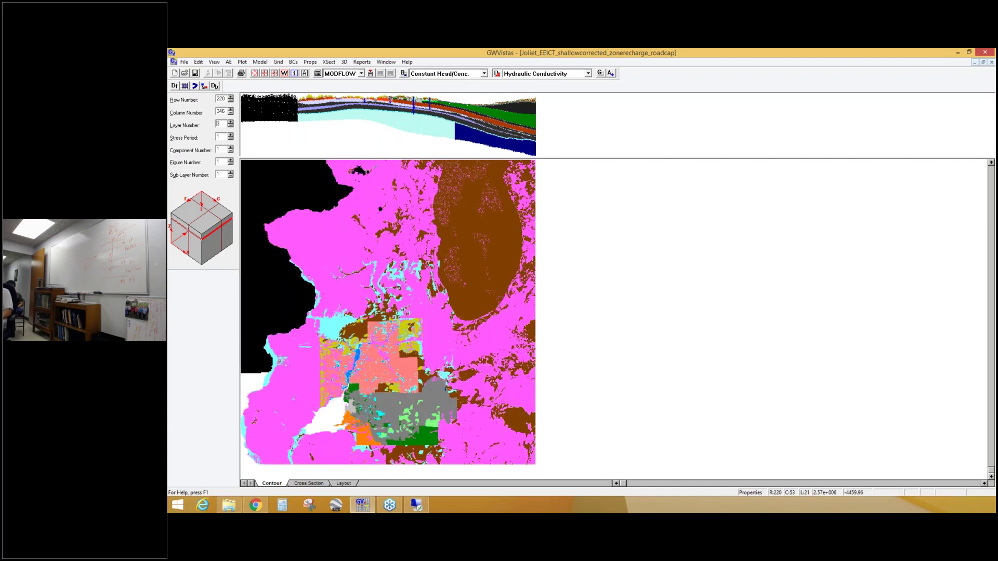
pyautogui.click(230, 122)
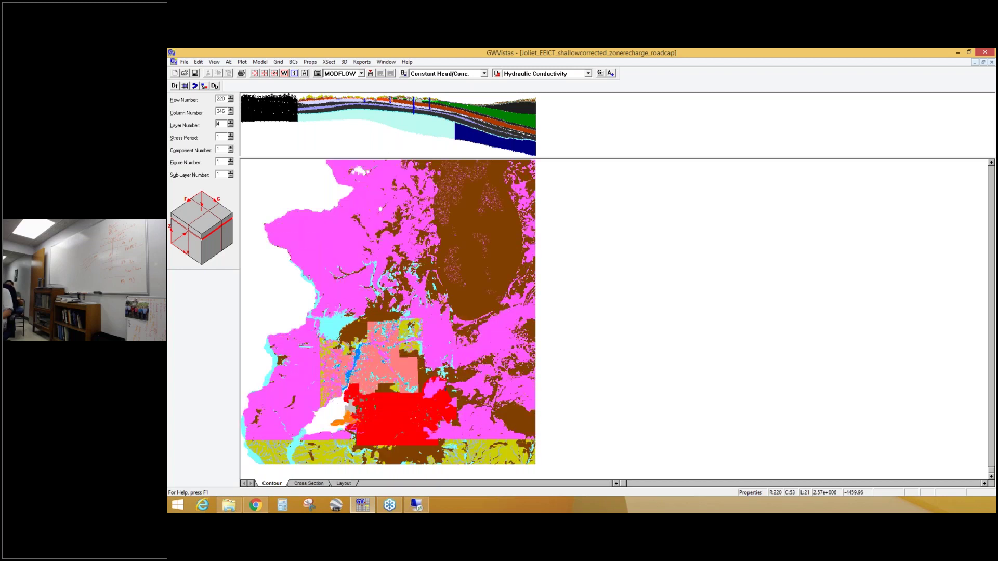
pyautogui.click(230, 122)
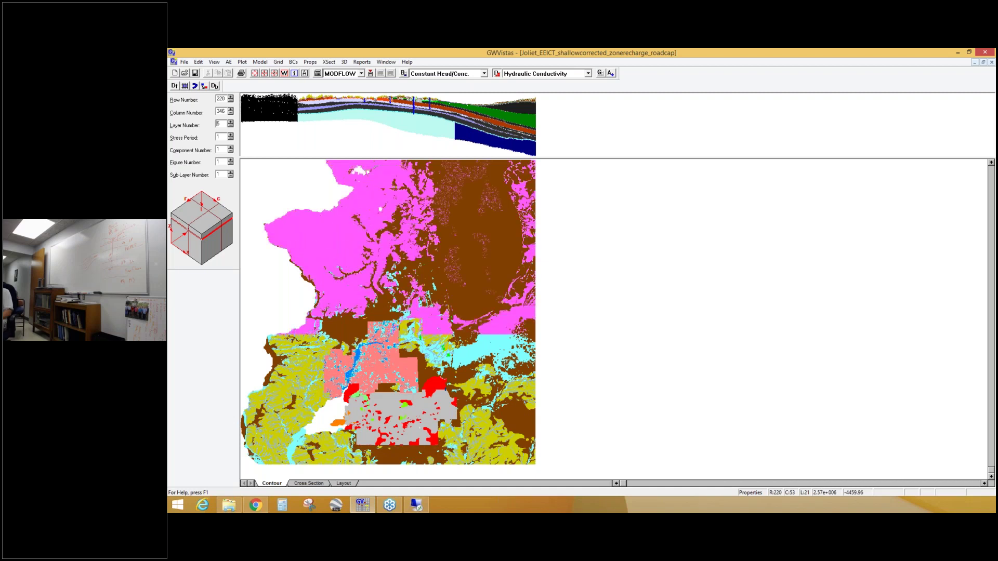
pyautogui.press('Up')
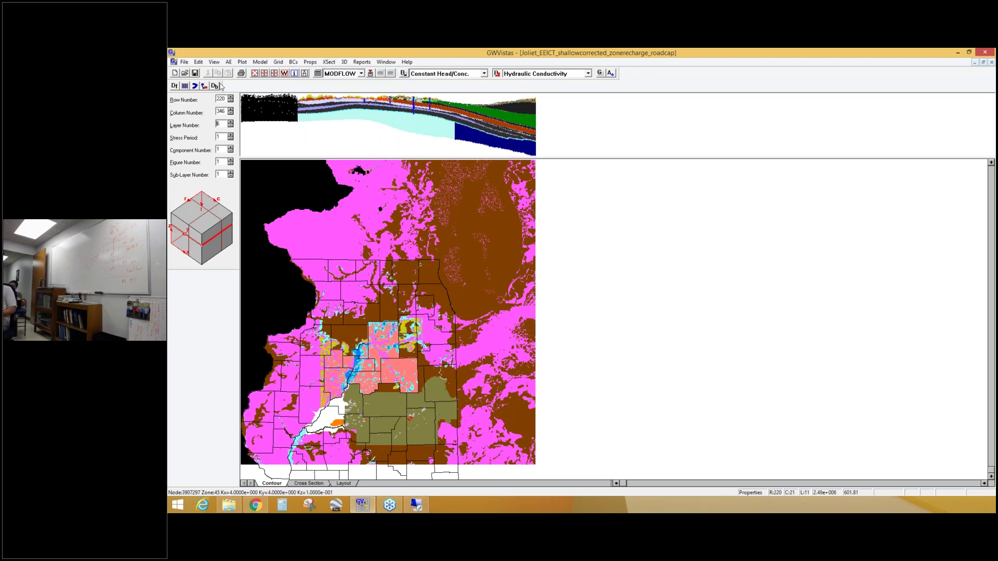
# Continue down through layers 7 to 10 to examine the wells and the change in hydraulic conductivity zones
pyautogui.click(230, 122)
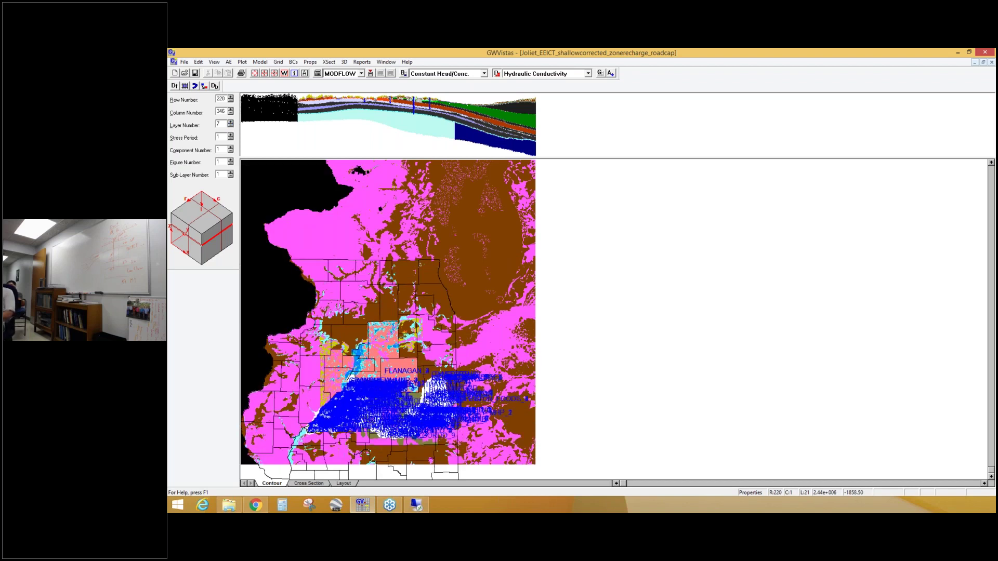
pyautogui.click(230, 122)
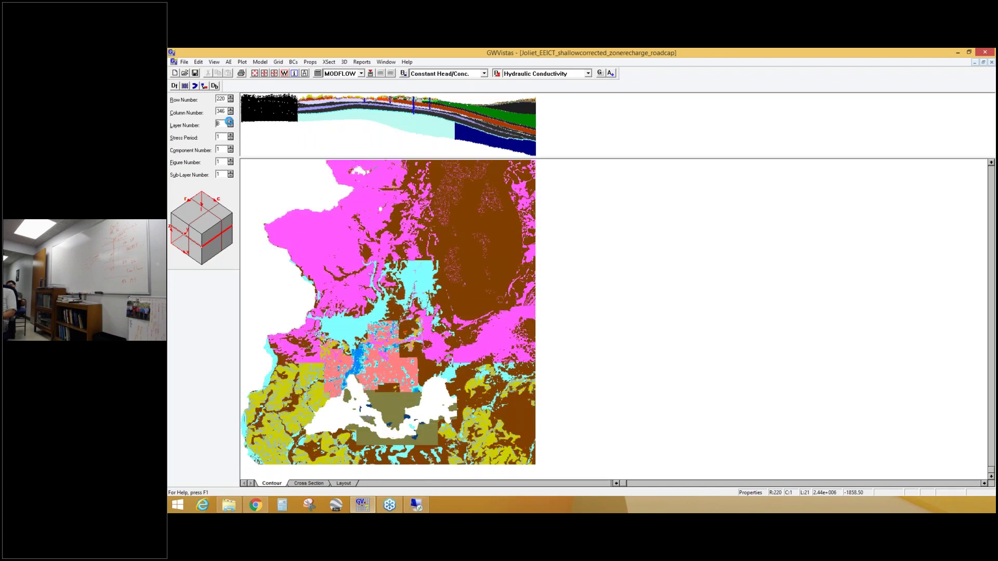
pyautogui.click(230, 123)
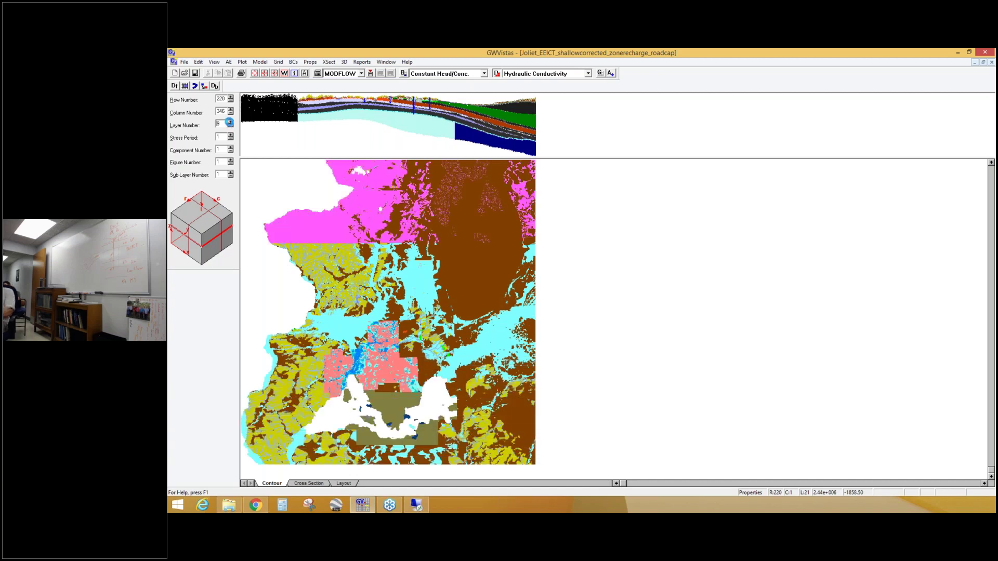
pyautogui.click(229, 122)
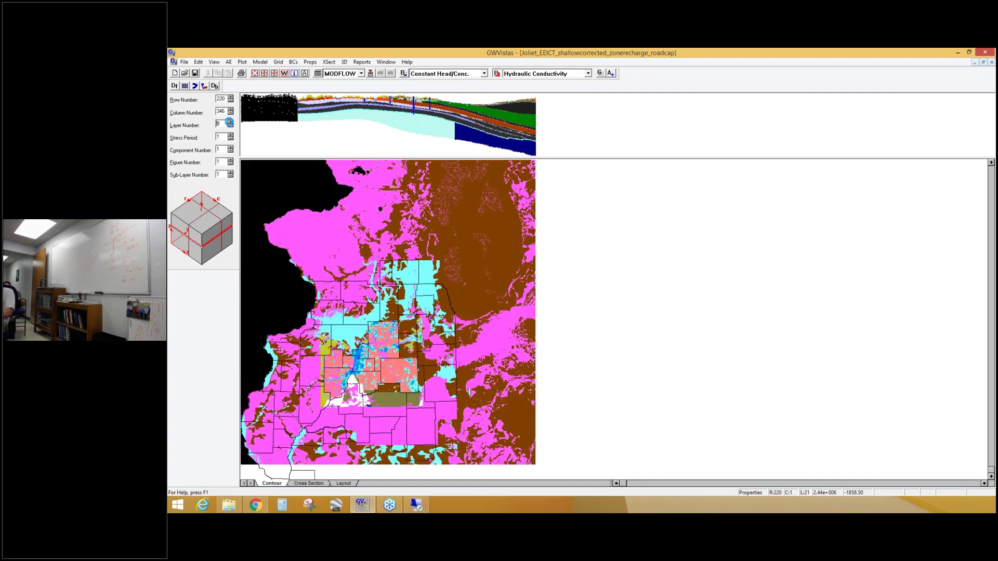
pyautogui.click(229, 122)
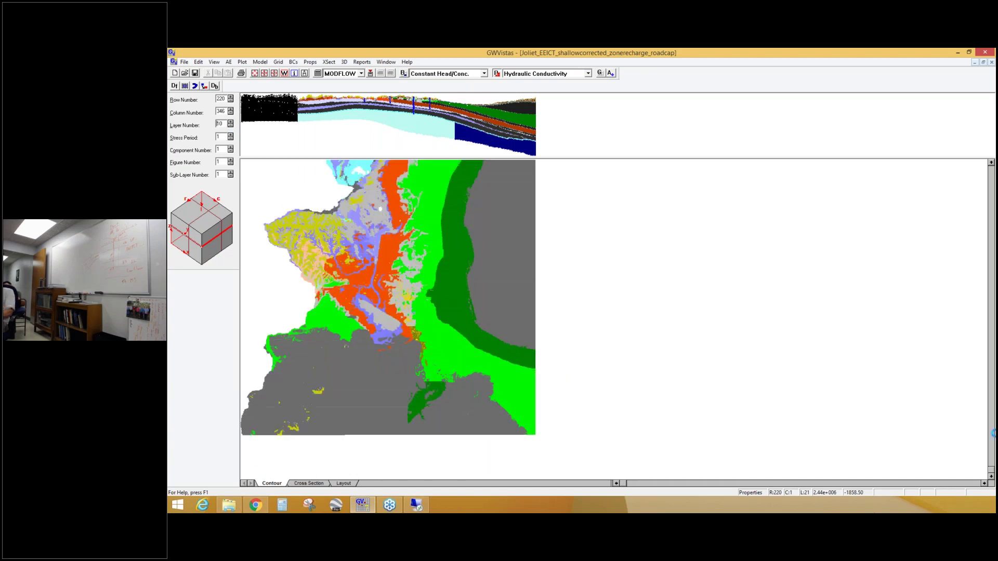
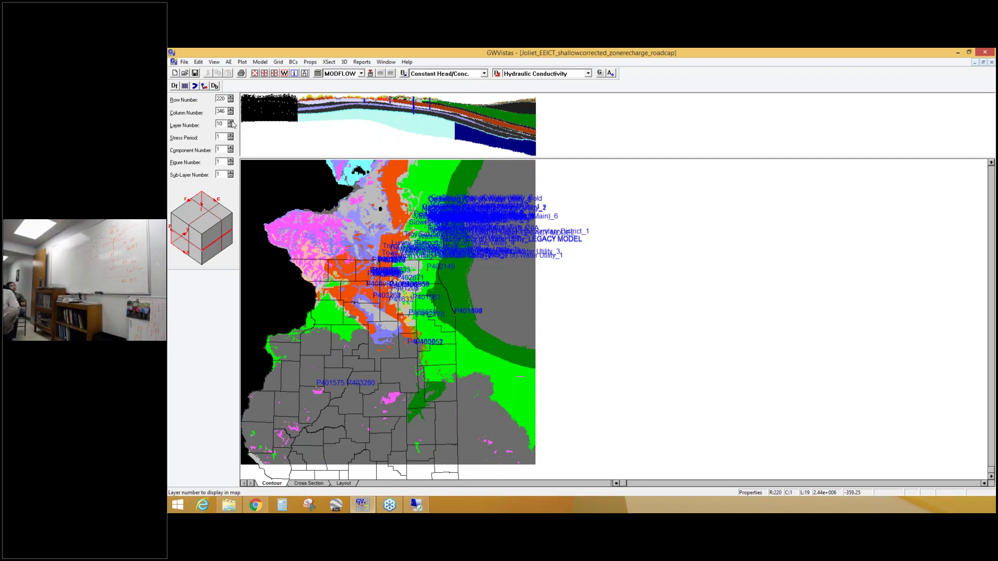
# Examine the hydraulic conductivity zones and well locations of layers 11 to 15 one layer at a time
pyautogui.press('Up')
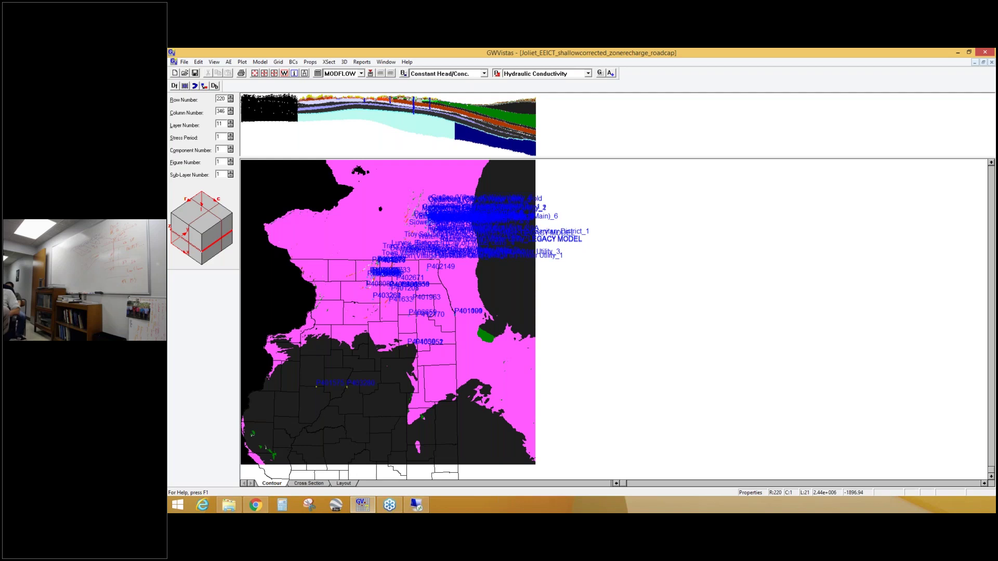
pyautogui.click(230, 122)
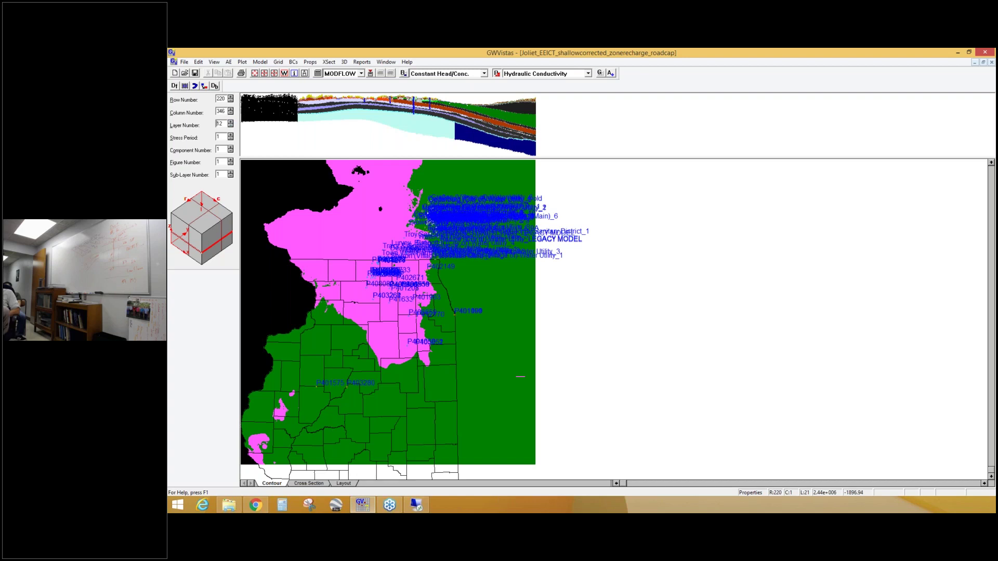
pyautogui.click(231, 122)
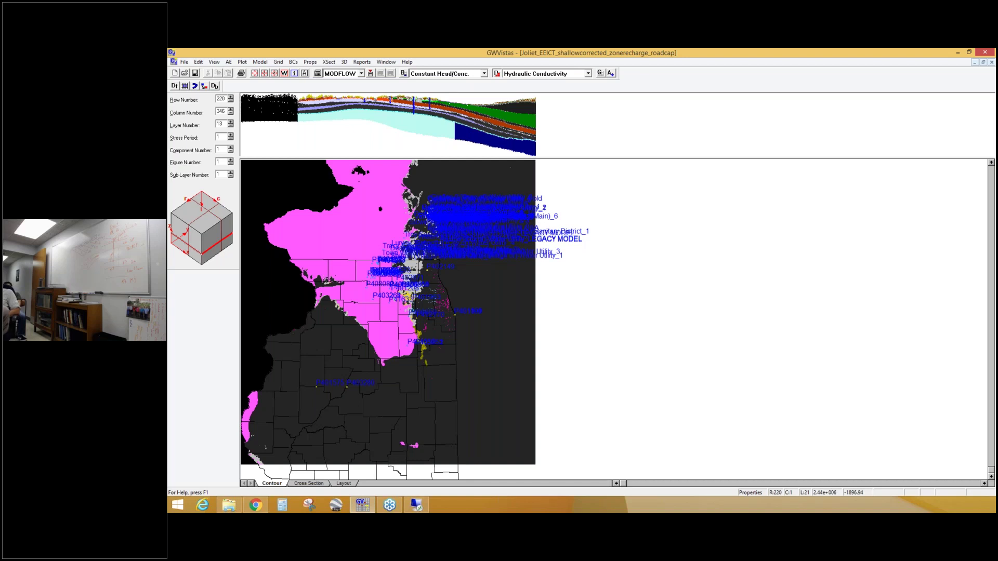
pyautogui.click(231, 122)
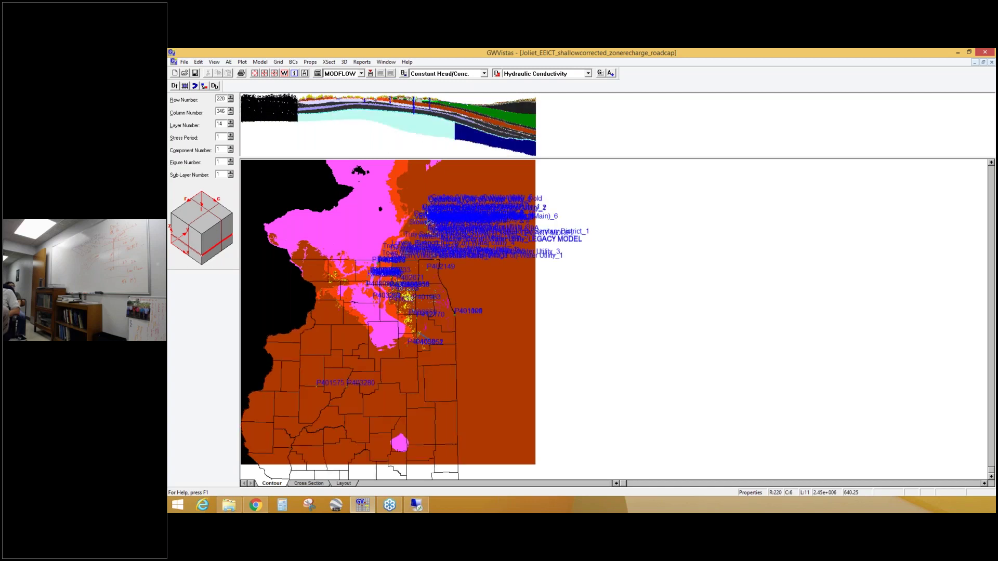
pyautogui.click(230, 121)
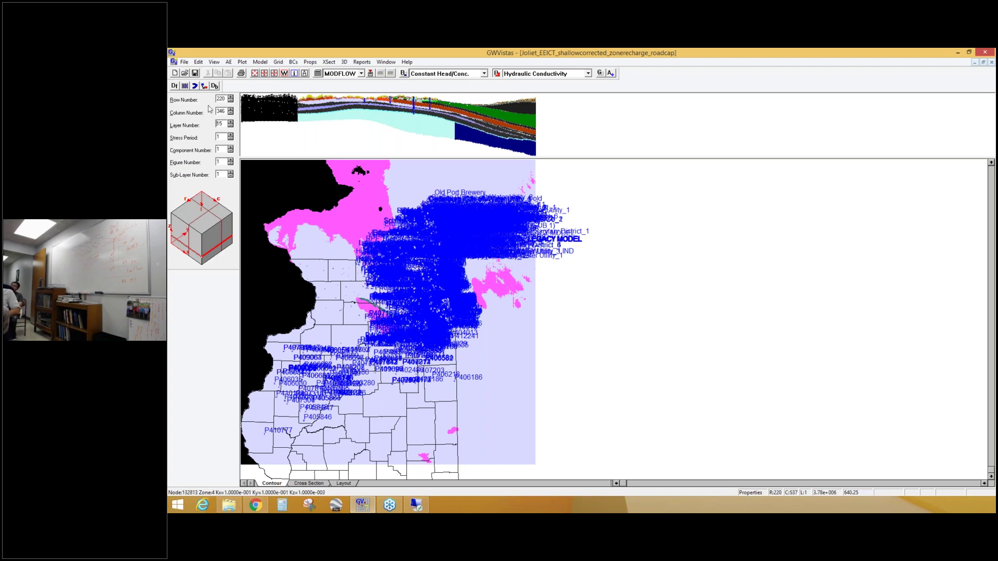
# Step back up from layer 15 to layer 11, reviewing the conductivity zones of each layer in between
pyautogui.click(230, 125)
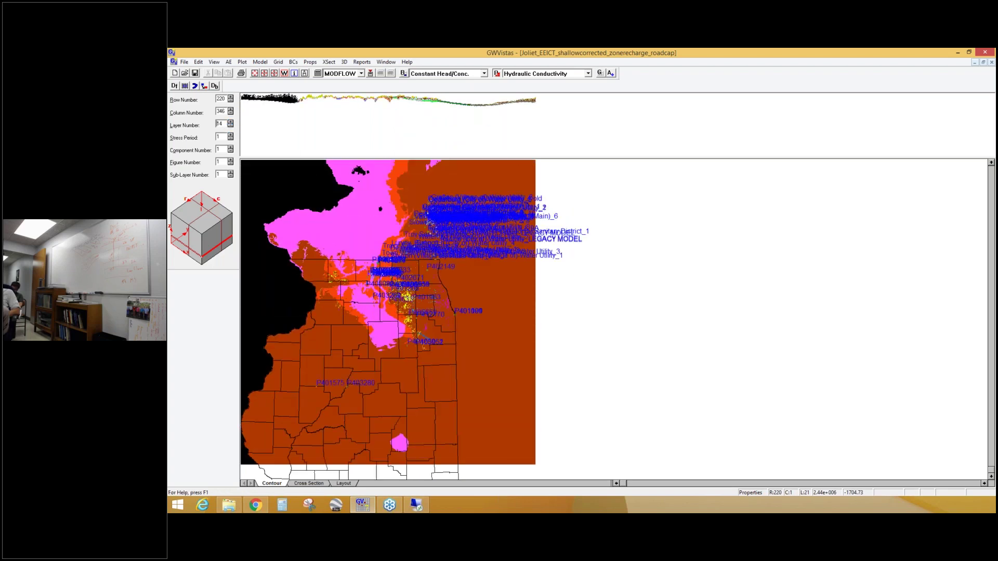
pyautogui.click(230, 125)
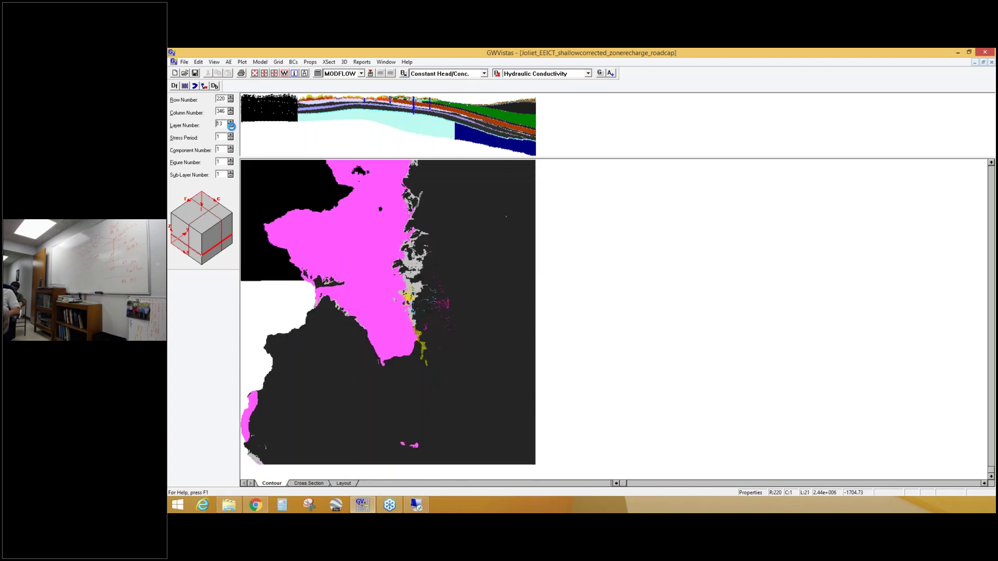
pyautogui.click(231, 125)
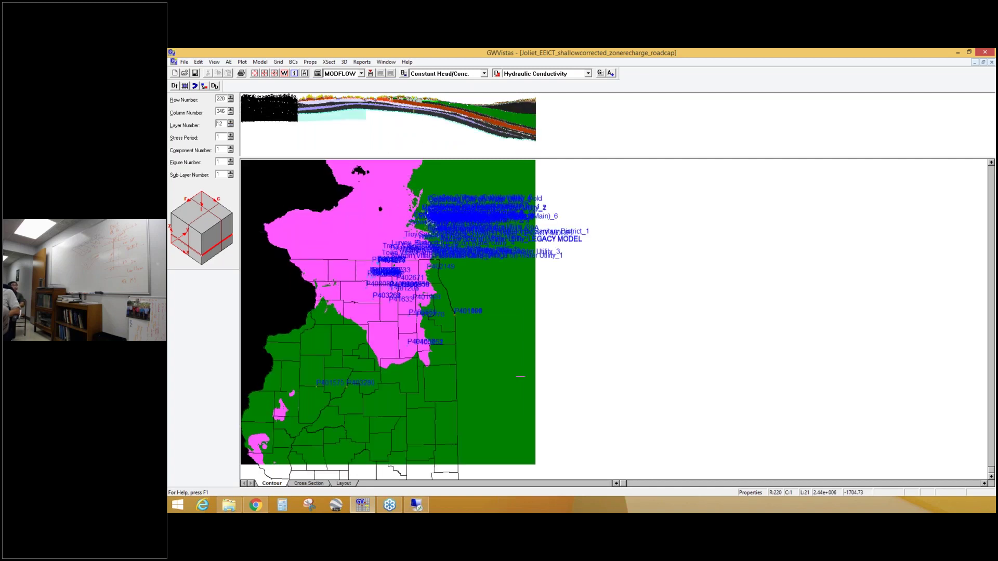
pyautogui.press('Down')
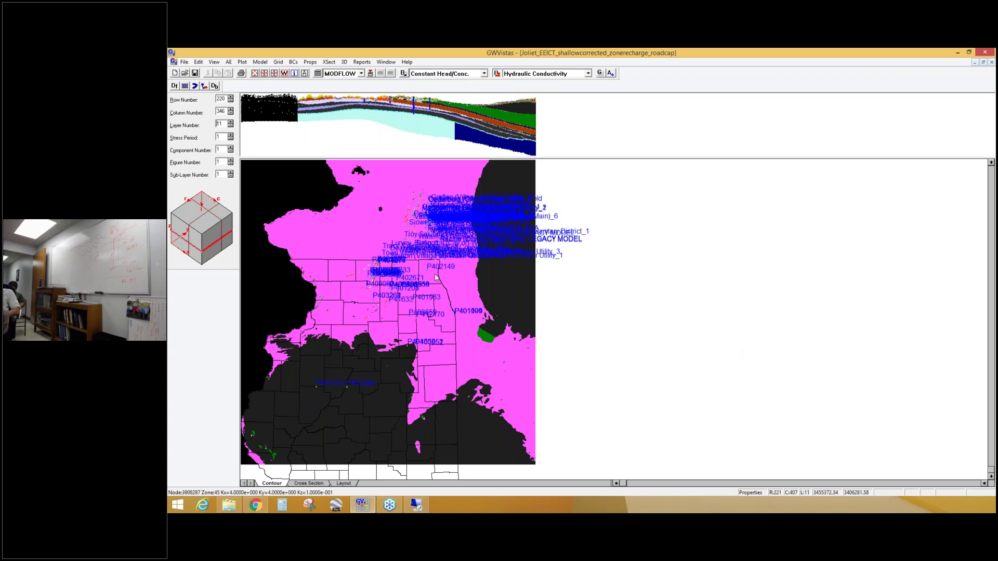
# Turn off the display of analytic wells on the map
pyautogui.click(242, 63)
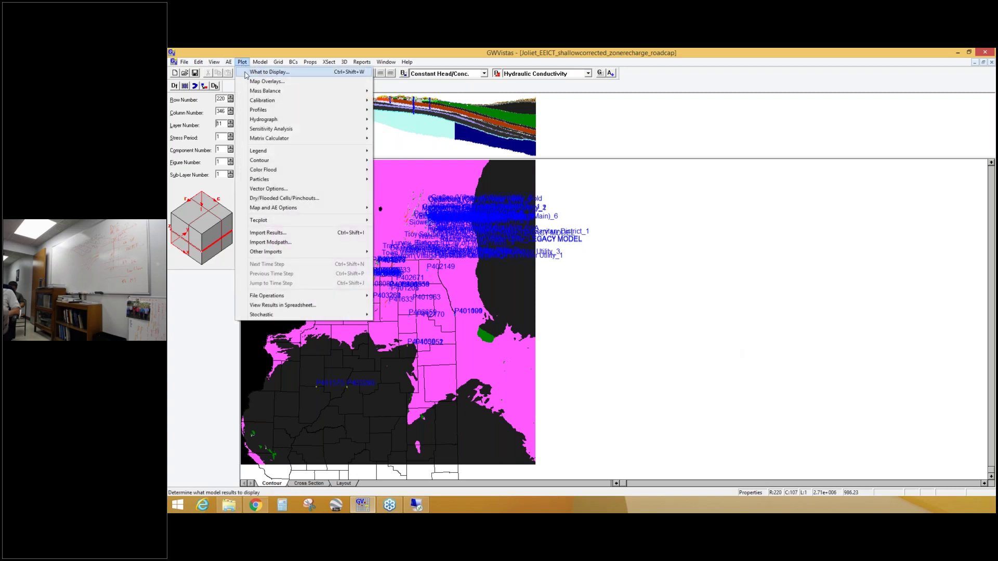
pyautogui.click(260, 72)
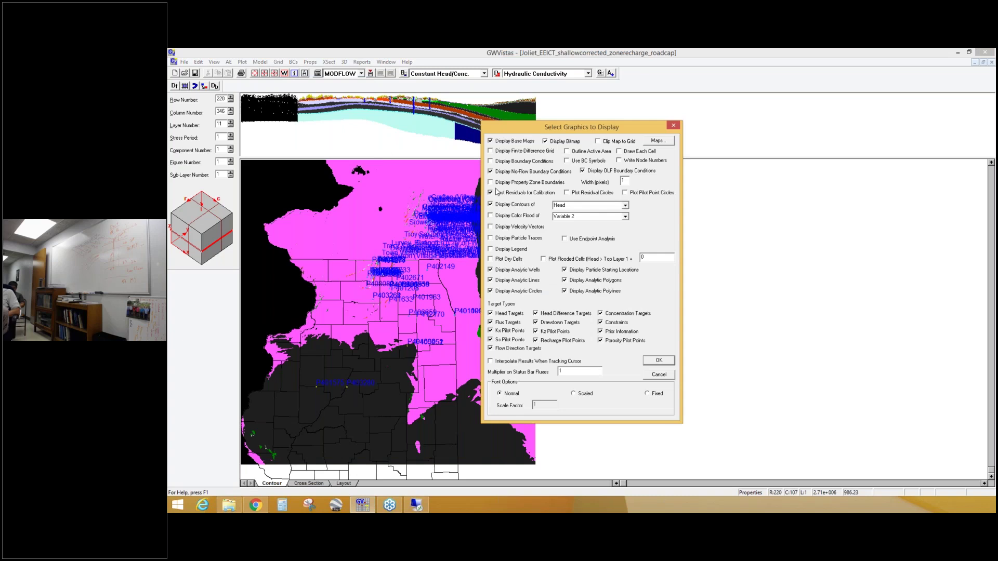
pyautogui.click(513, 274)
pyautogui.click(658, 361)
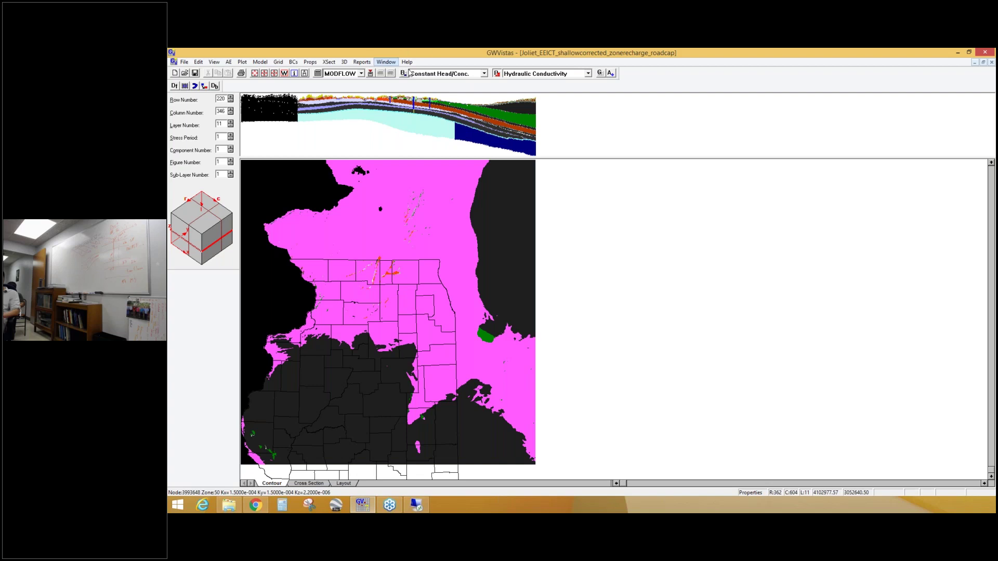
# Switch the map from property zones to boundary conditions and show layer 1
pyautogui.click(264, 66)
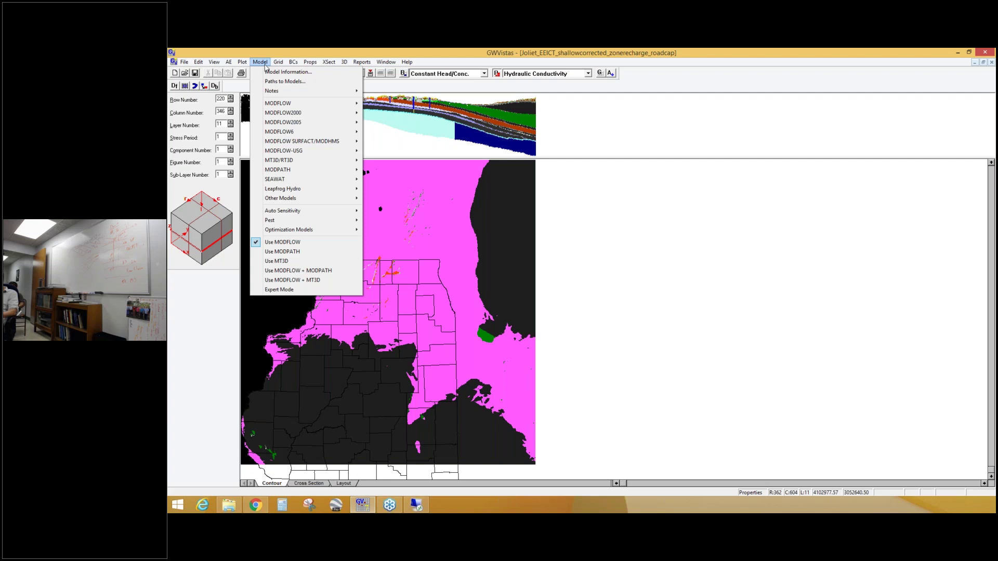
pyautogui.click(265, 64)
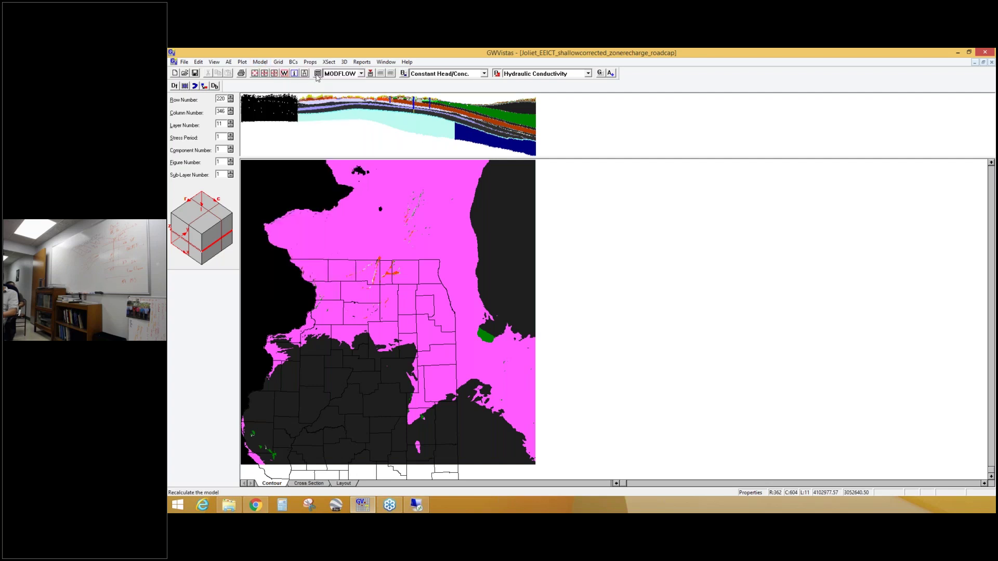
pyautogui.click(405, 74)
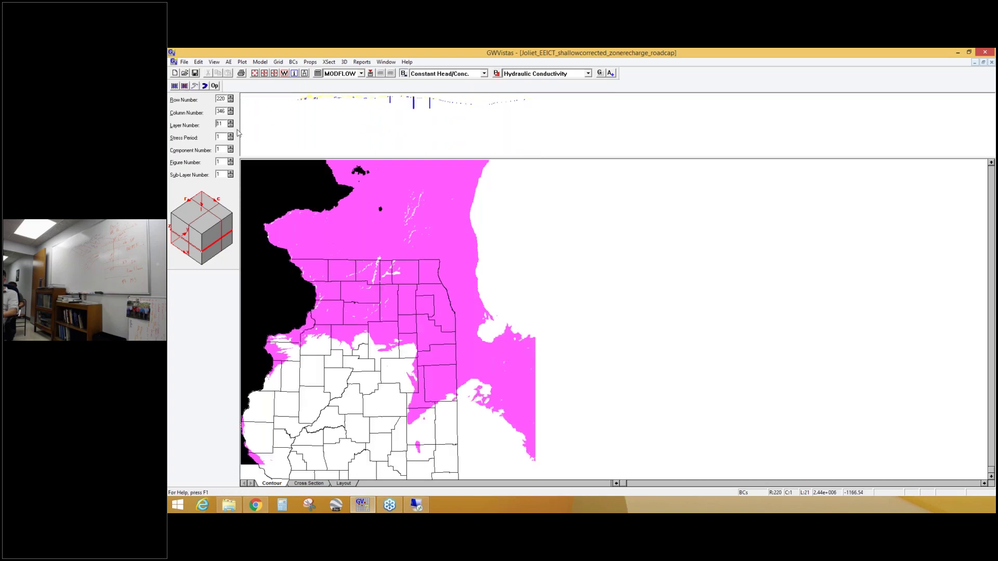
pyautogui.write('\\\\')
pyautogui.press('BackSpace')
pyautogui.press('BackSpace')
pyautogui.press('BackSpace')
pyautogui.press('BackSpace')
pyautogui.press('BackSpace')
pyautogui.write('1')
pyautogui.press('Return')
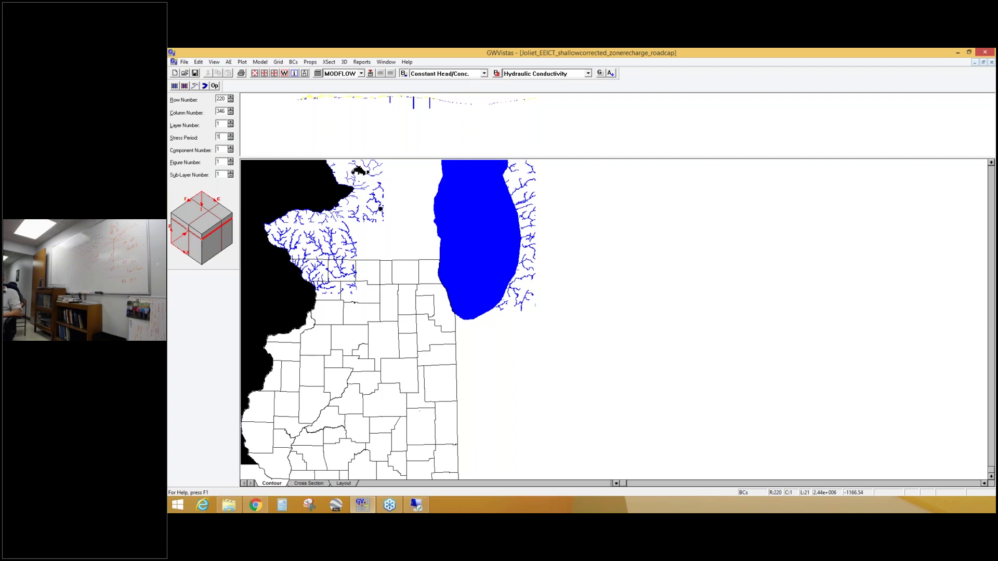
# Review the number of stress periods and the simulated subset of periods in the basic MODFLOW package options
pyautogui.click(261, 62)
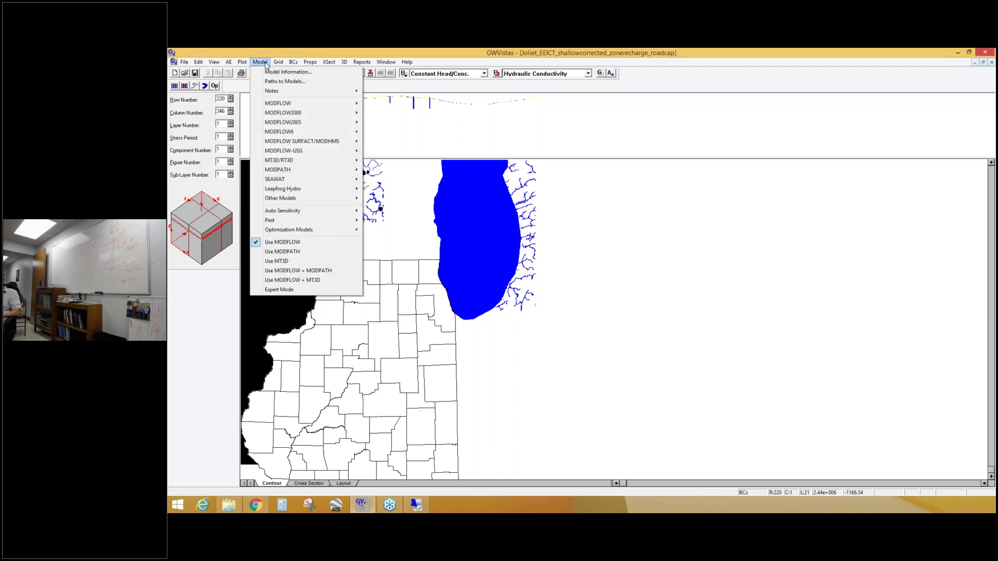
pyautogui.moveTo(292, 114)
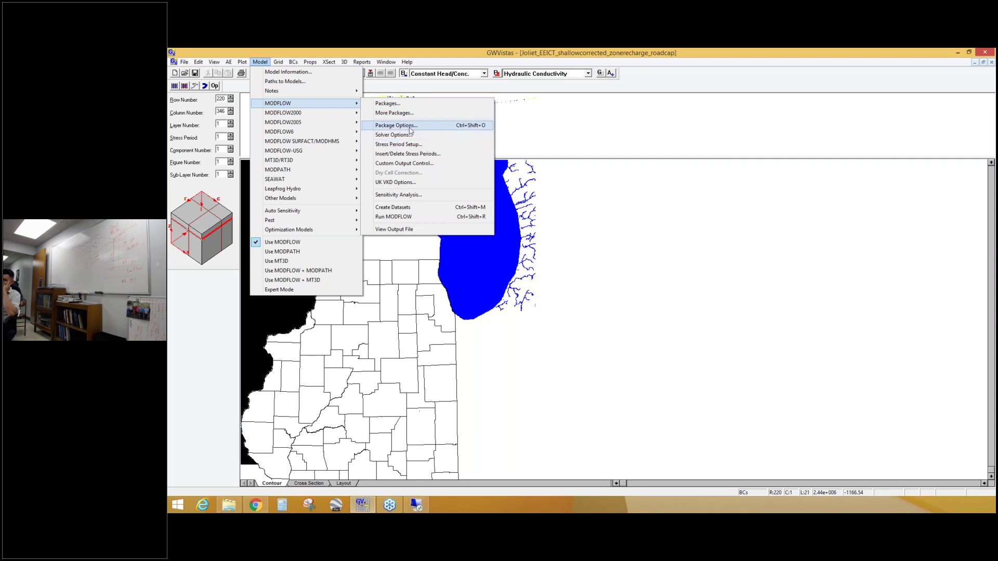
pyautogui.moveTo(319, 151)
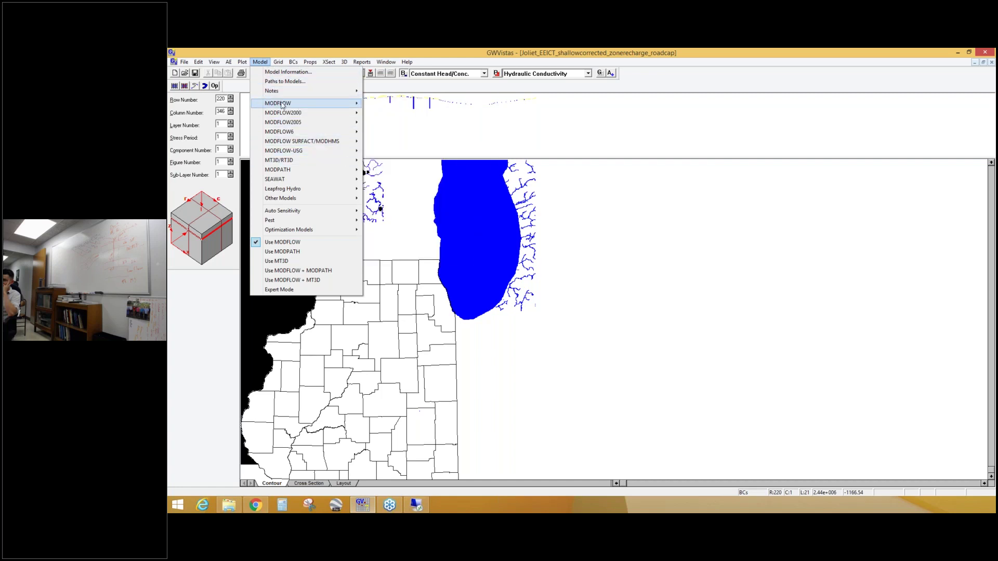
pyautogui.moveTo(282, 106)
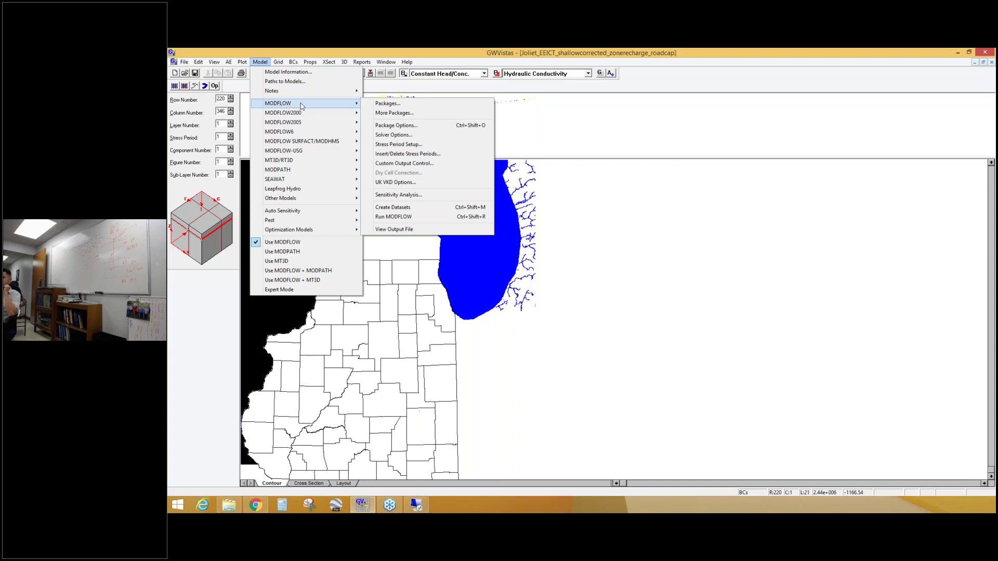
pyautogui.click(394, 125)
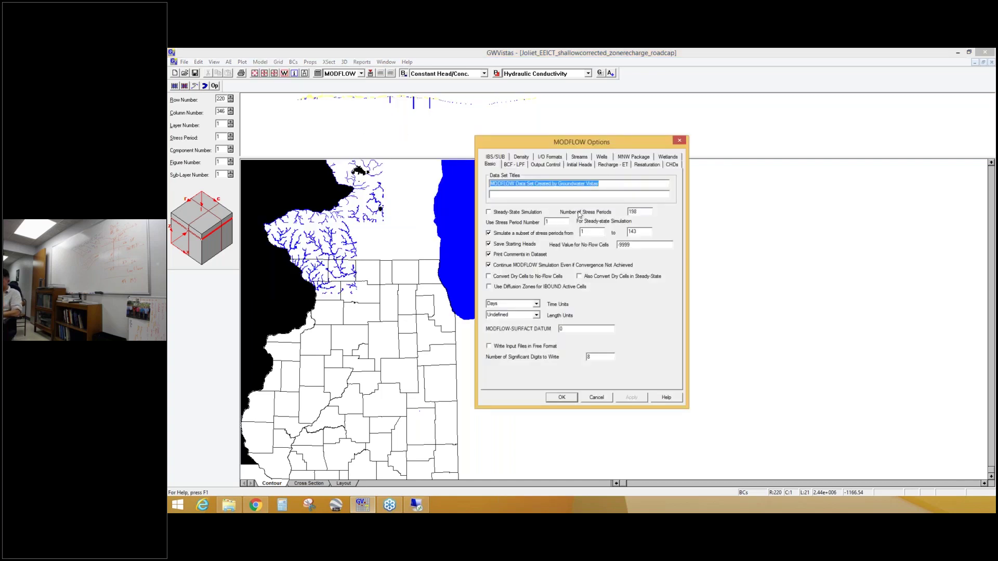
pyautogui.doubleClick(643, 211)
pyautogui.click(642, 210)
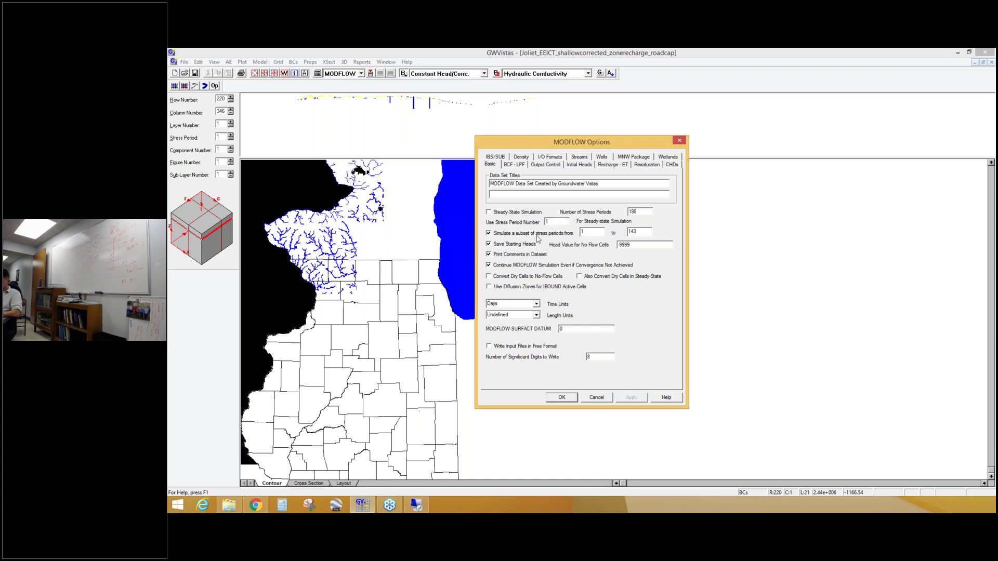
pyautogui.click(585, 231)
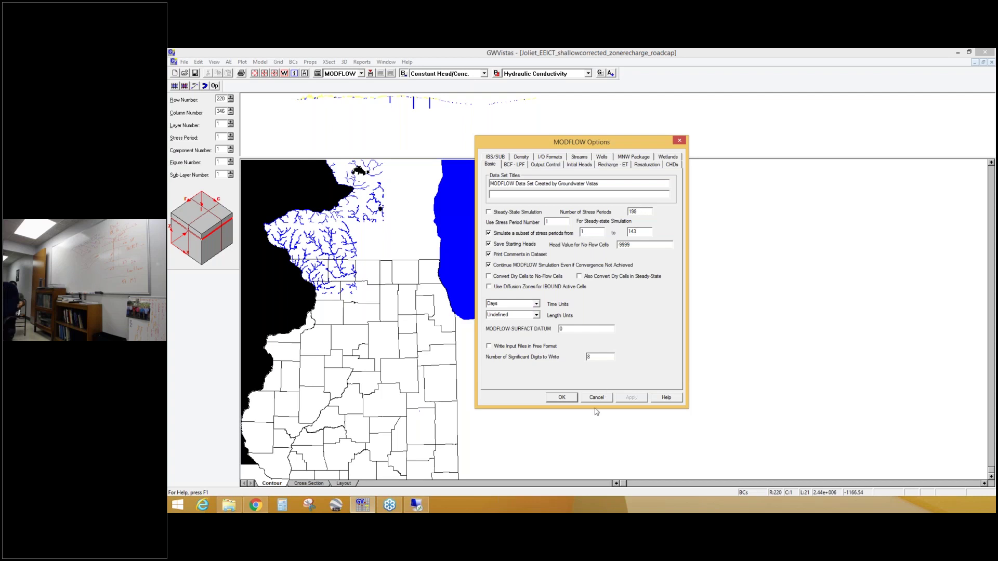
pyautogui.click(571, 400)
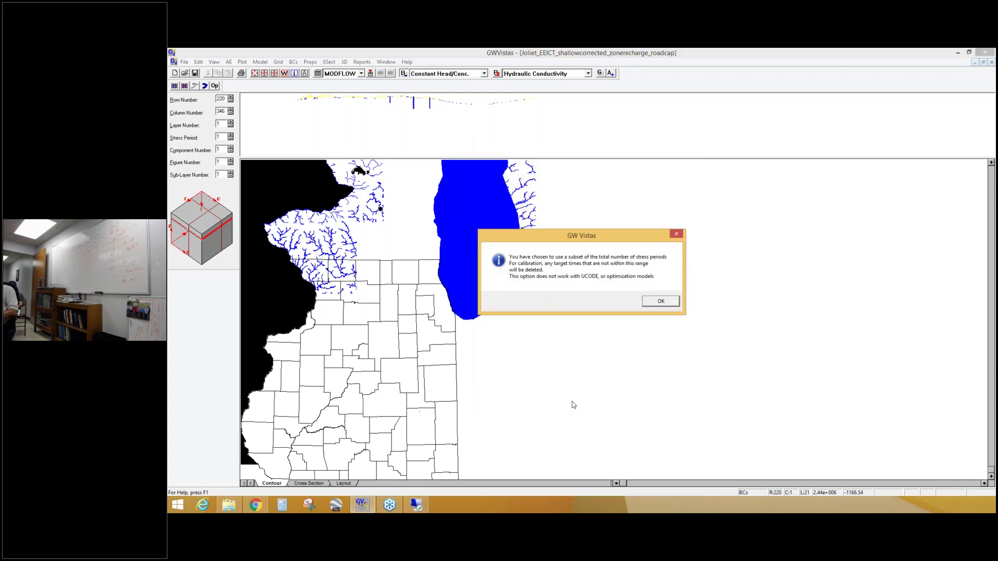
pyautogui.click(659, 301)
# Examine the period lengths, time steps and multipliers of the first stress periods in the MODFLOW stress period setup, leaving them unchanged
pyautogui.click(267, 63)
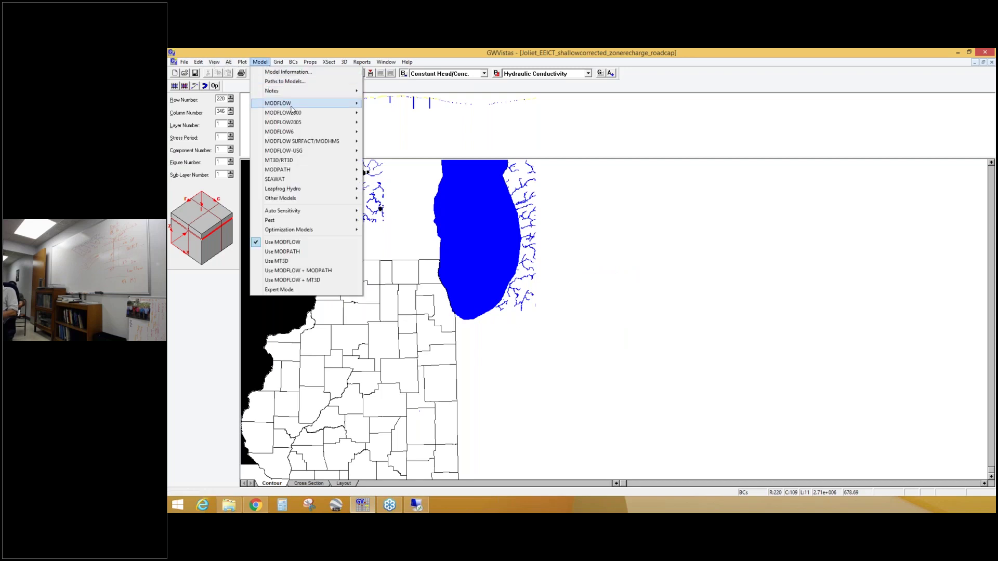
pyautogui.moveTo(291, 109)
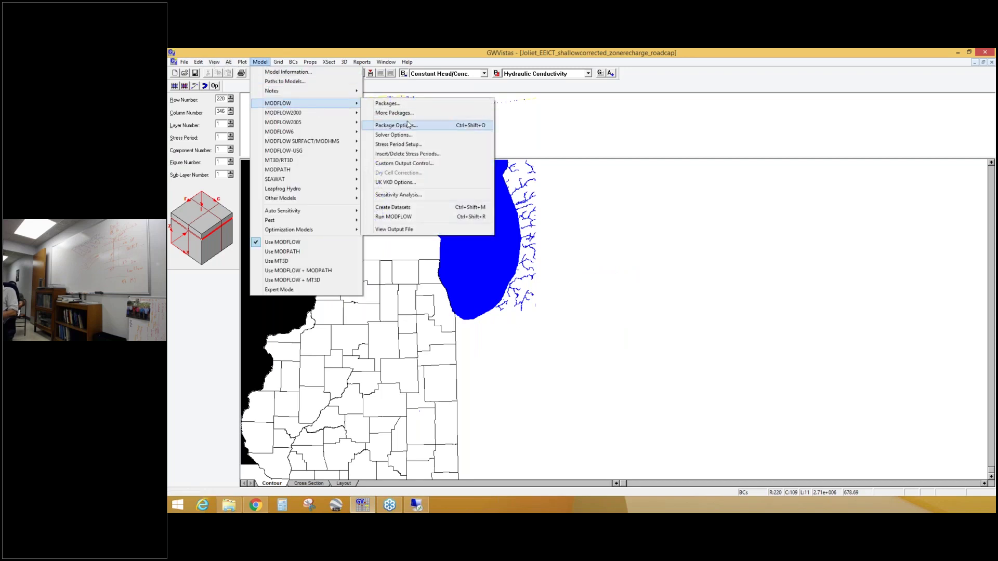
pyautogui.click(434, 147)
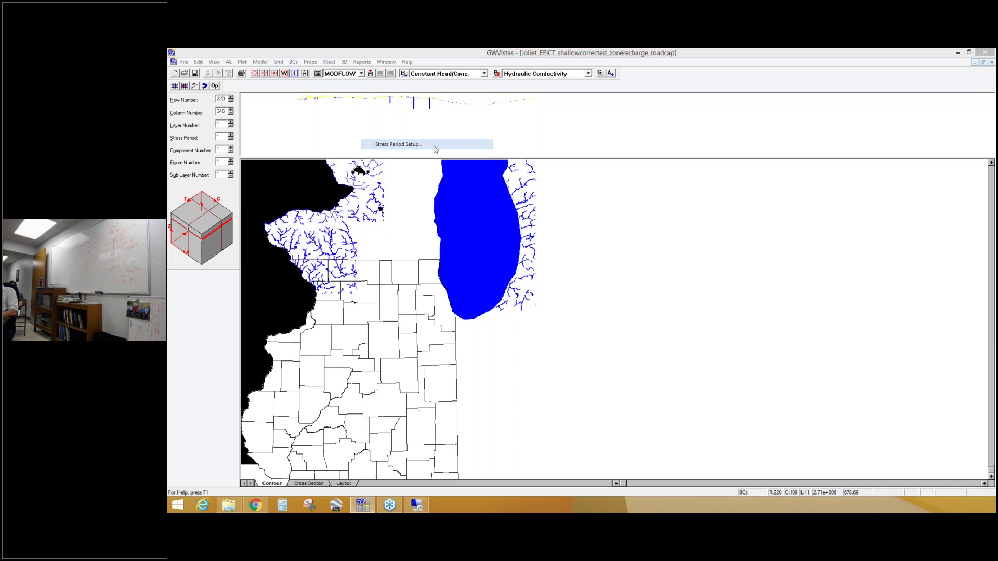
pyautogui.press('Down')
pyautogui.press('Down')
pyautogui.click(510, 259)
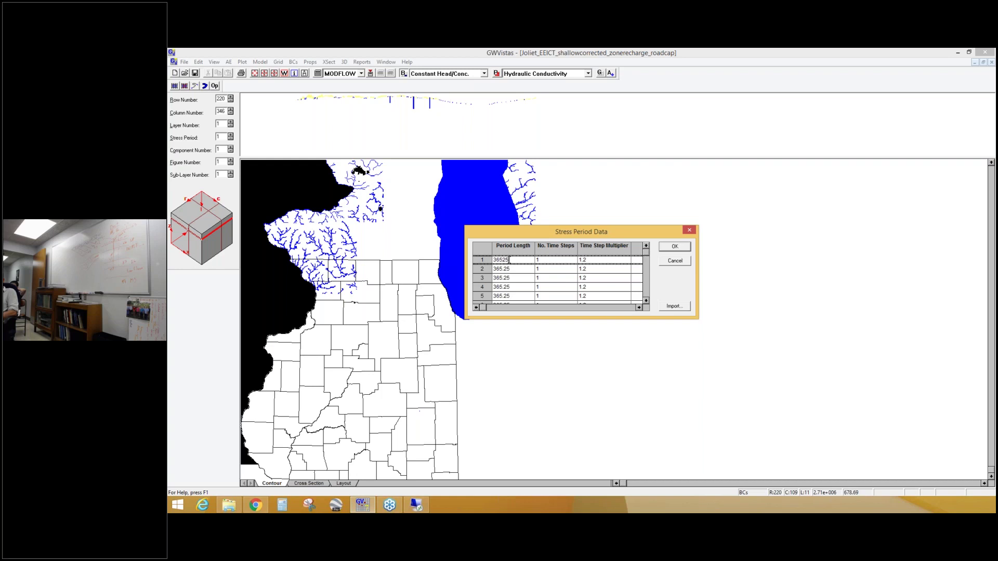
pyautogui.doubleClick(510, 260)
pyautogui.doubleClick(509, 260)
pyautogui.click(518, 269)
pyautogui.click(521, 286)
pyautogui.click(520, 295)
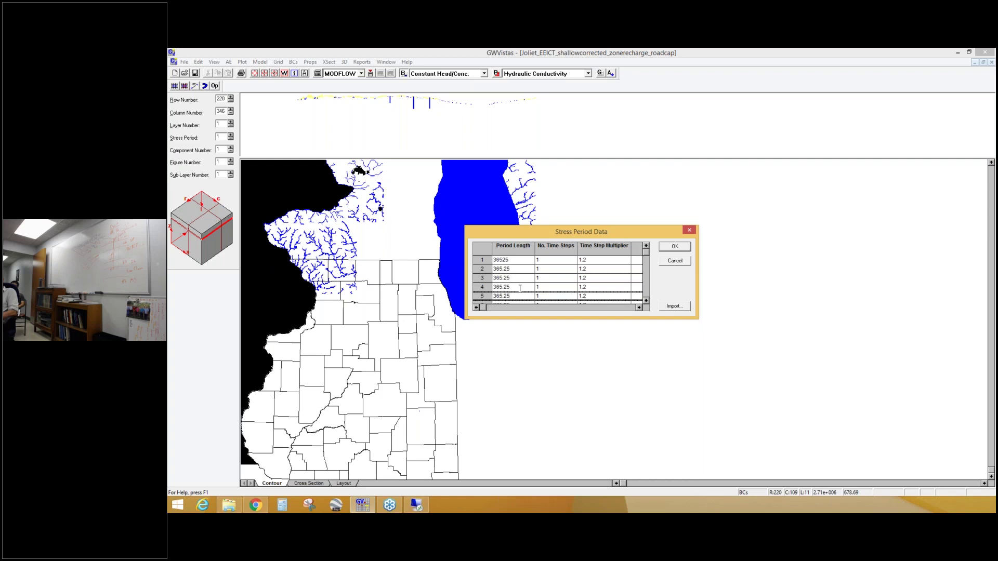
pyautogui.click(668, 264)
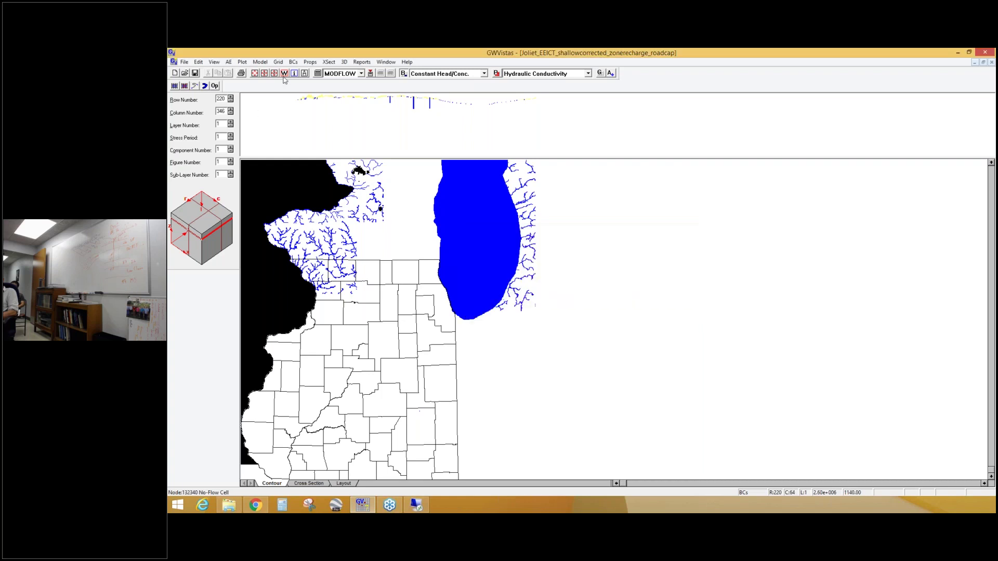
# Check in the MODFLOW2000 stress period types whether each stress period is steady-state or transient
pyautogui.click(260, 62)
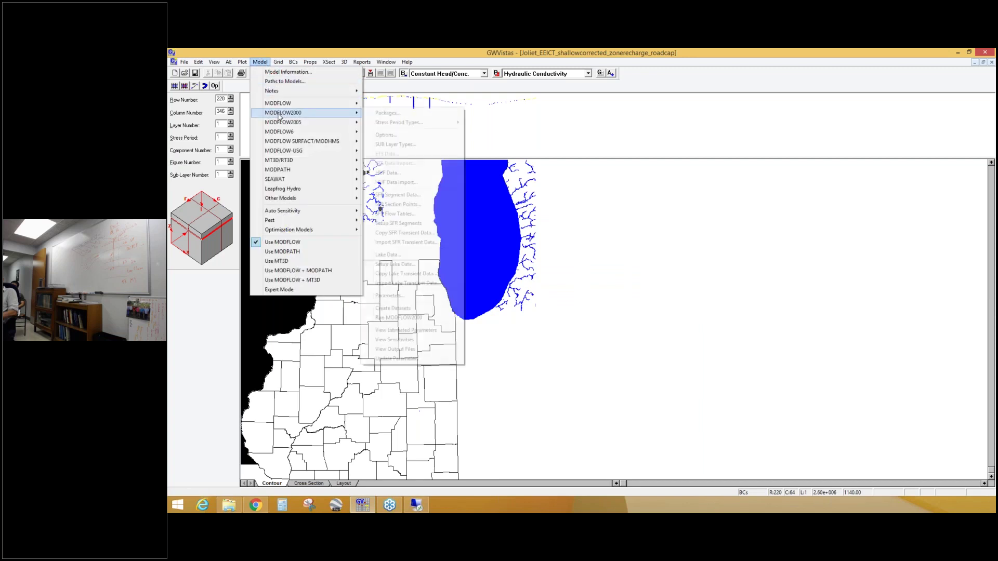
pyautogui.moveTo(284, 107)
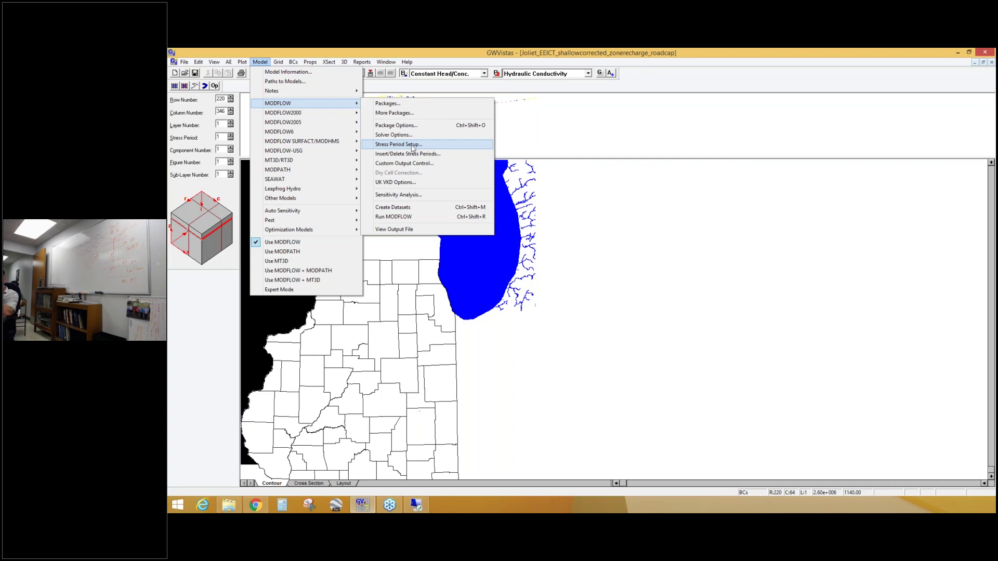
pyautogui.moveTo(319, 118)
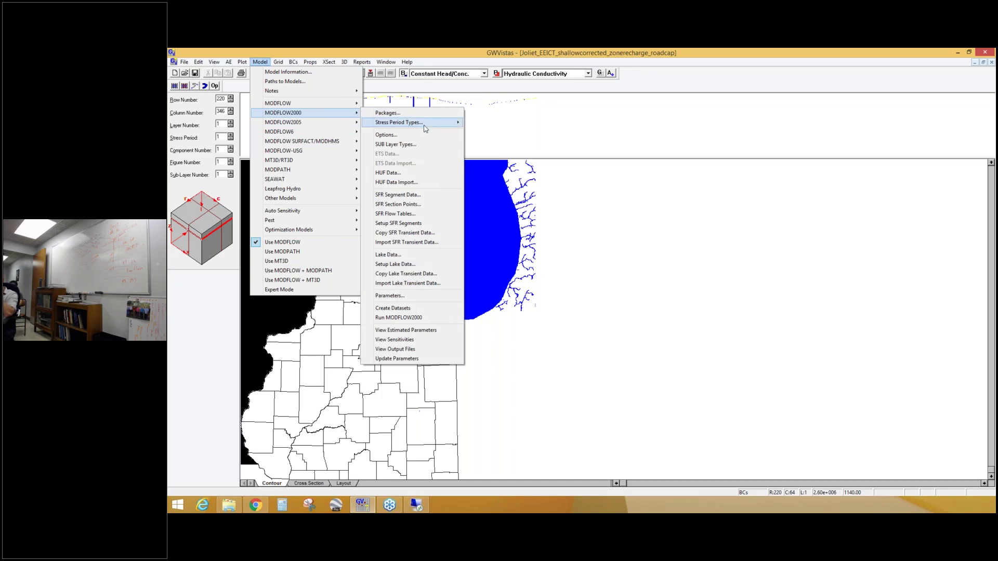
pyautogui.moveTo(431, 122)
pyautogui.click(478, 126)
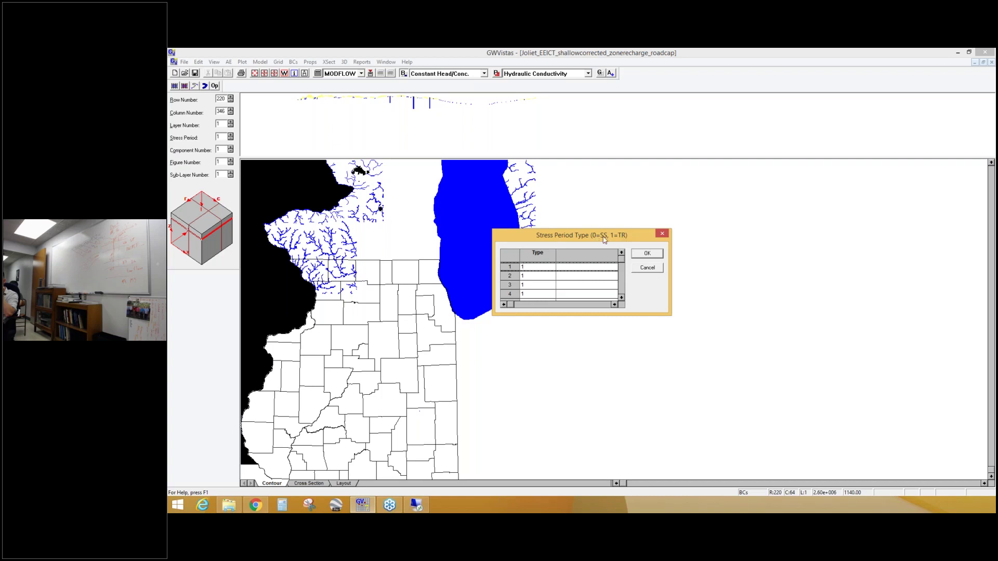
pyautogui.scroll(-4, 620, 290)
pyautogui.scroll(-12, 620, 290)
pyautogui.scroll(-3, 621, 290)
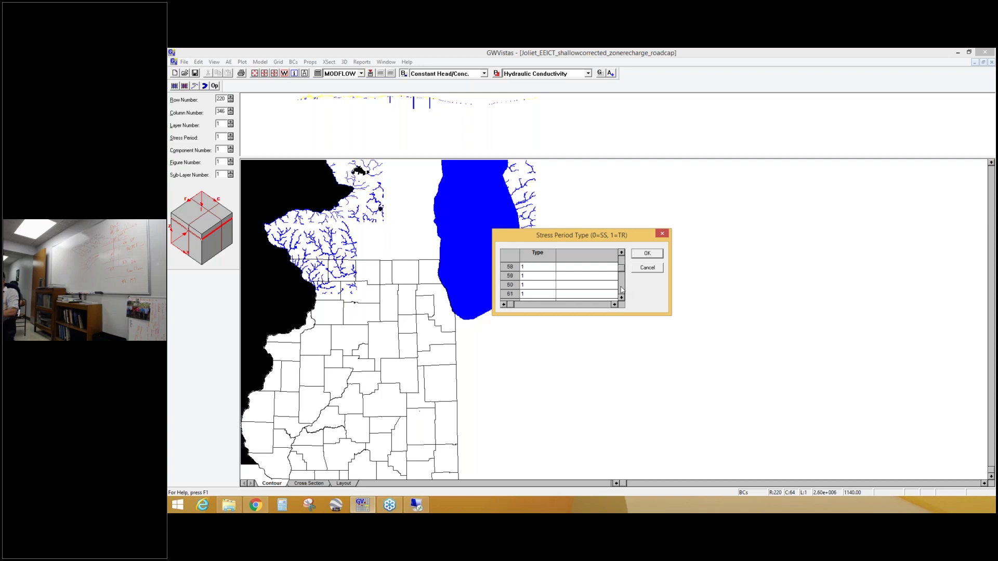
pyautogui.scroll(-7, 622, 290)
pyautogui.click(646, 253)
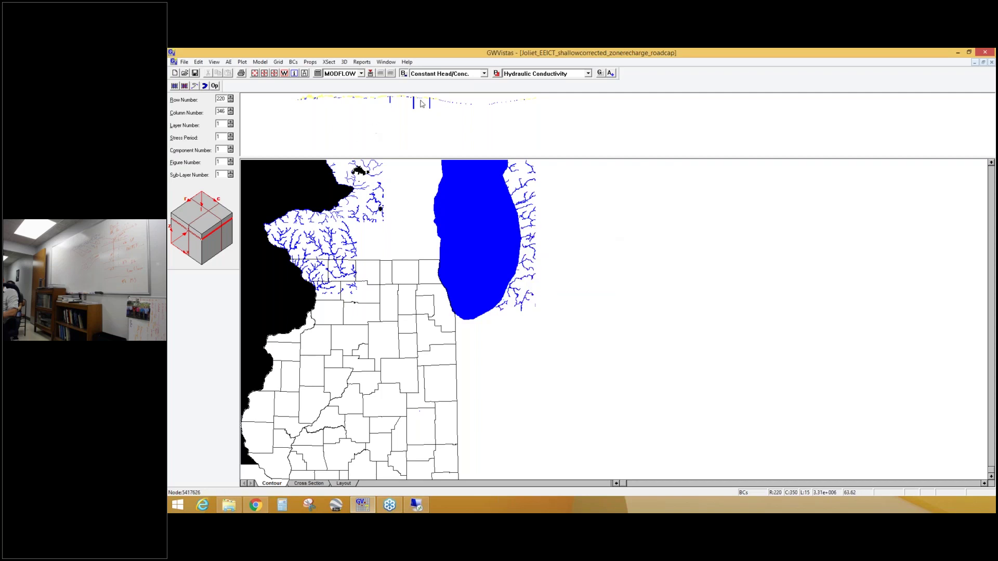
# Make River the active boundary condition type and refresh the layer 1 map to display the river cells
pyautogui.click(438, 77)
pyautogui.click(440, 100)
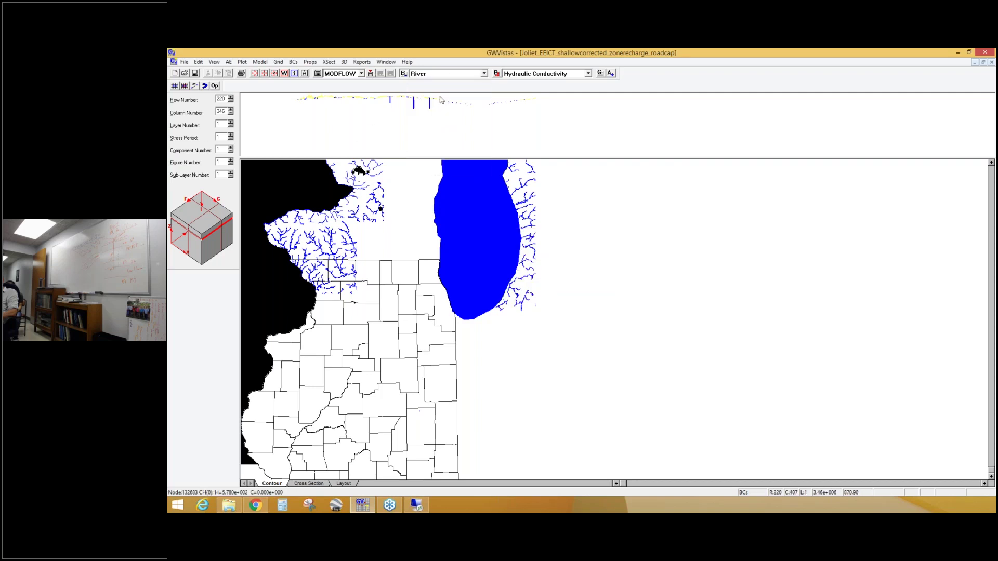
pyautogui.click(214, 62)
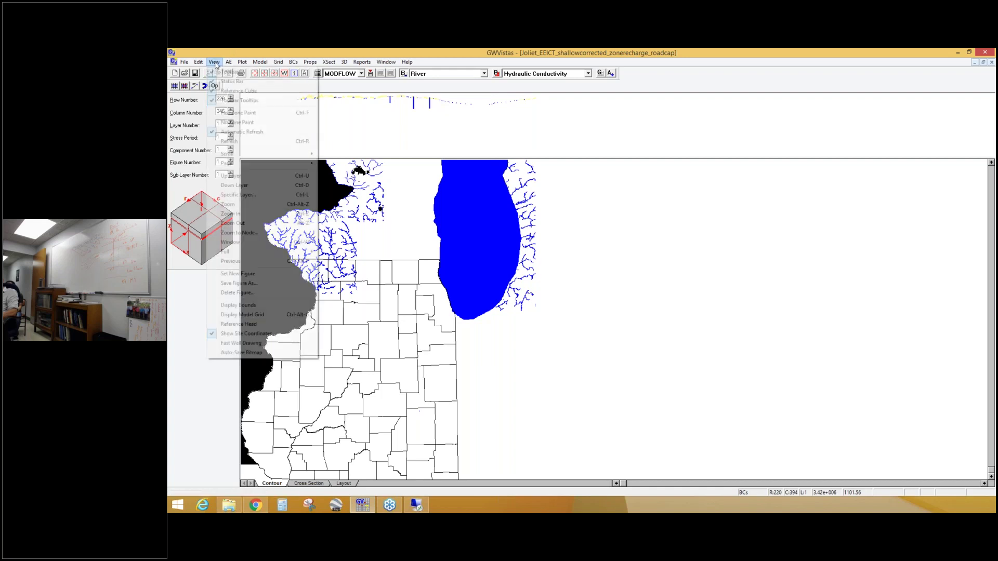
pyautogui.click(244, 142)
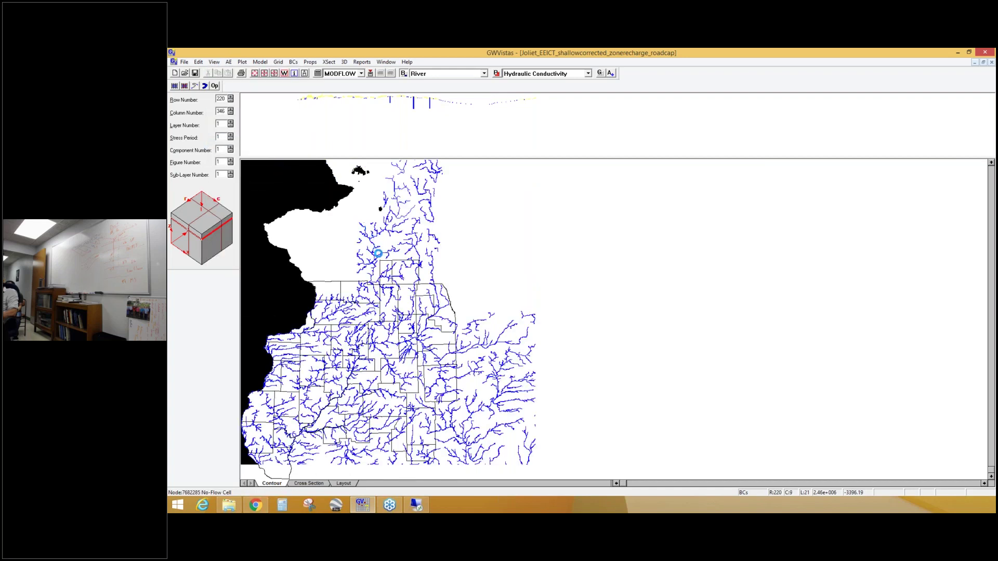
# Open the river boundary condition of the layer 1 cell at row 429, column 251
pyautogui.click(214, 61)
pyautogui.click(253, 242)
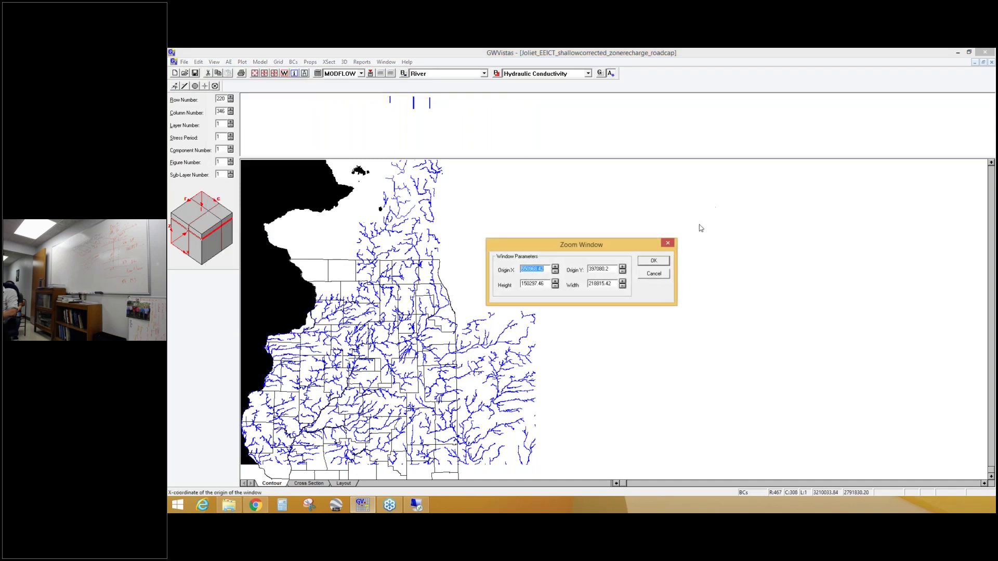
pyautogui.click(653, 262)
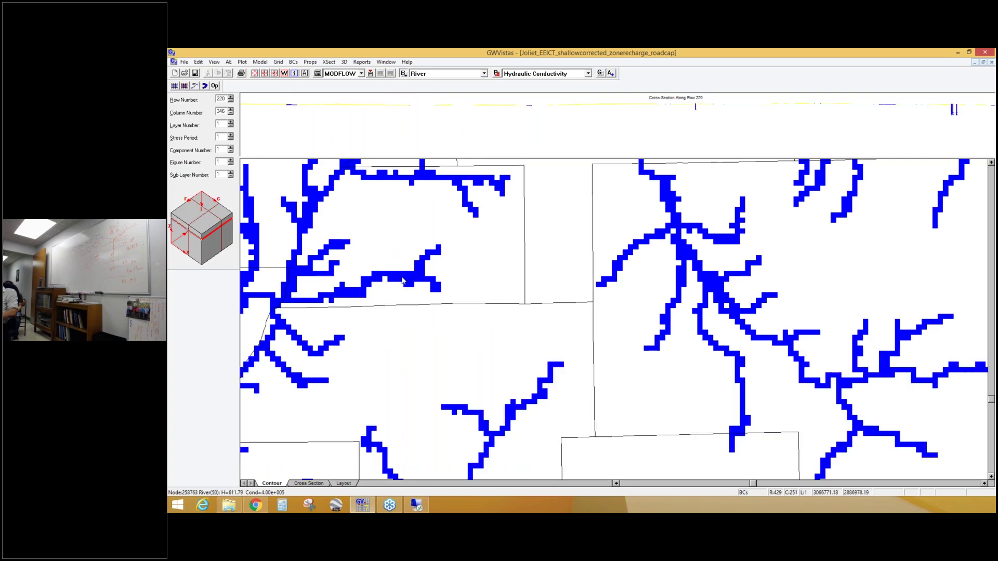
pyautogui.click(403, 281)
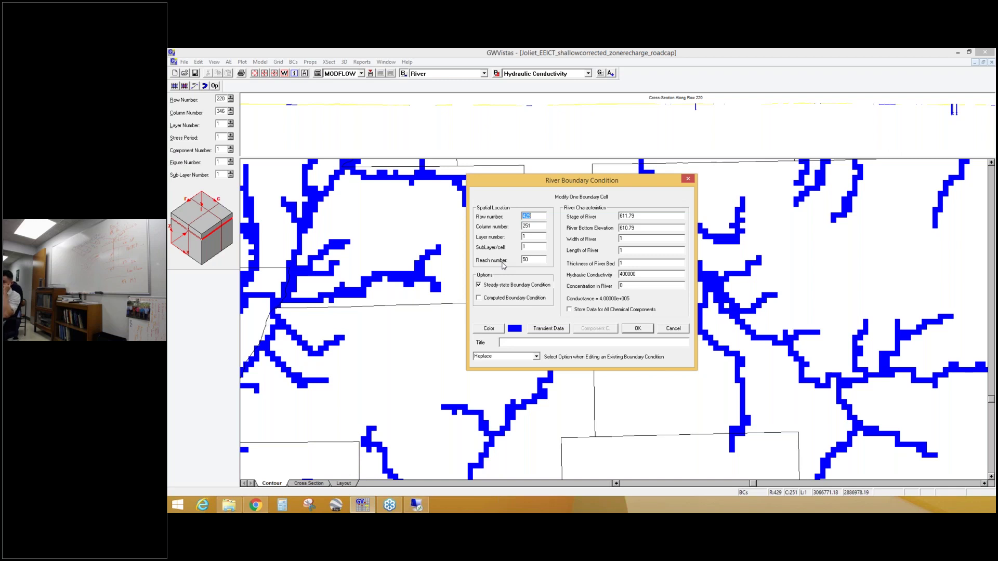
# Turn off the steady-state option for this river cell and examine its transient boundary condition table, leaving the table unchanged
pyautogui.click(489, 291)
pyautogui.click(550, 329)
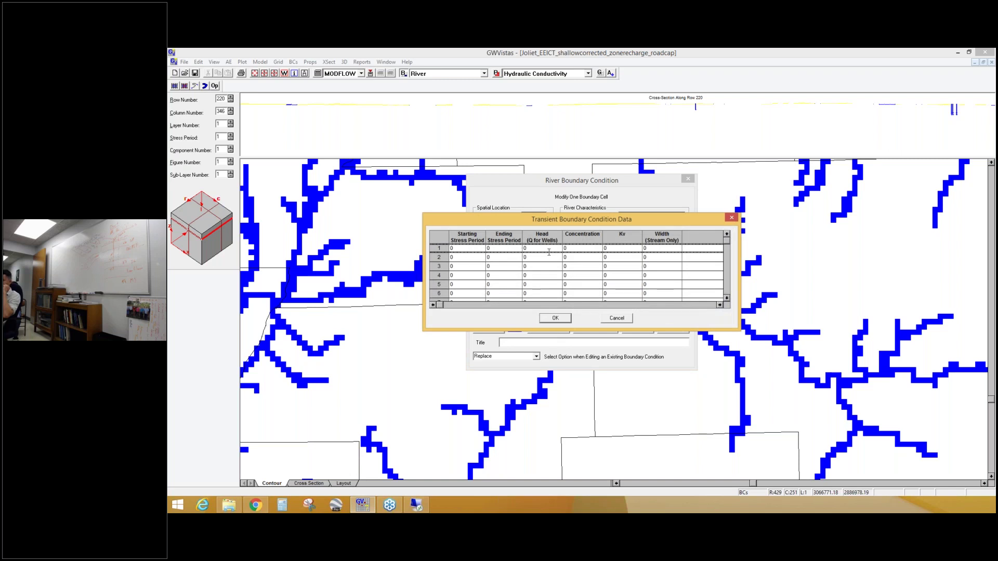
pyautogui.click(553, 249)
pyautogui.click(660, 251)
pyautogui.click(628, 317)
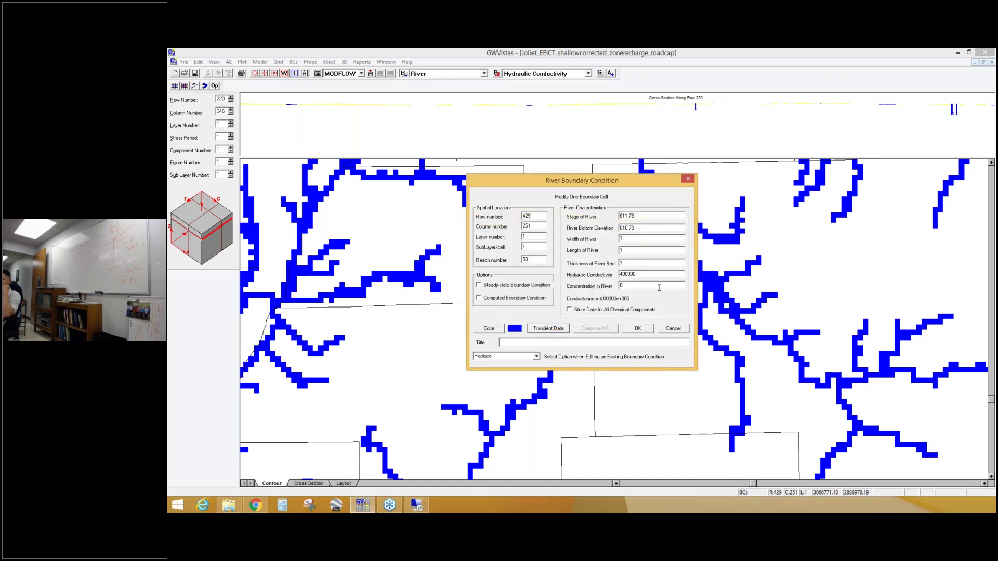
# Discard the changes to the river cell's boundary condition and show the full model extent on the map
pyautogui.click(678, 328)
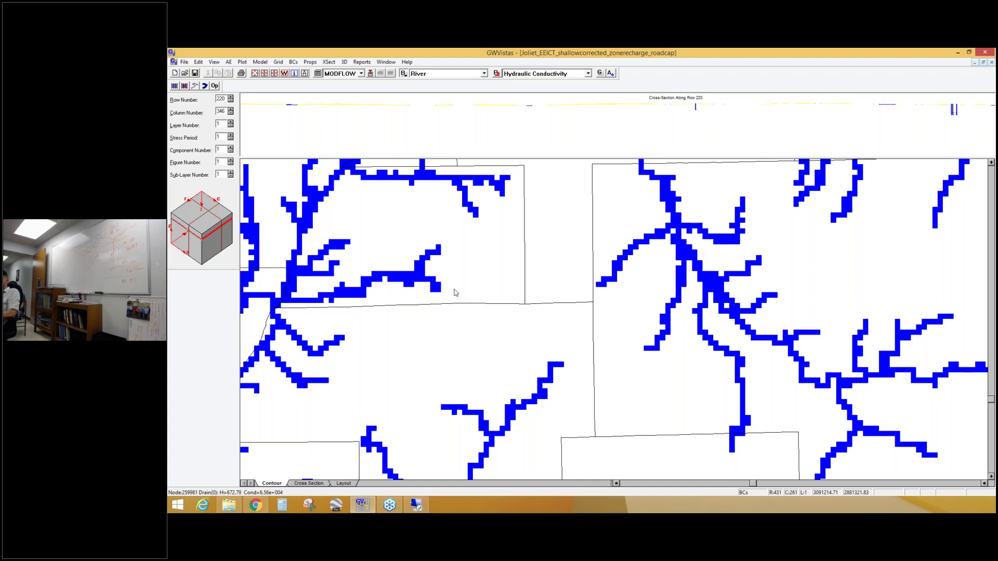
pyautogui.click(258, 75)
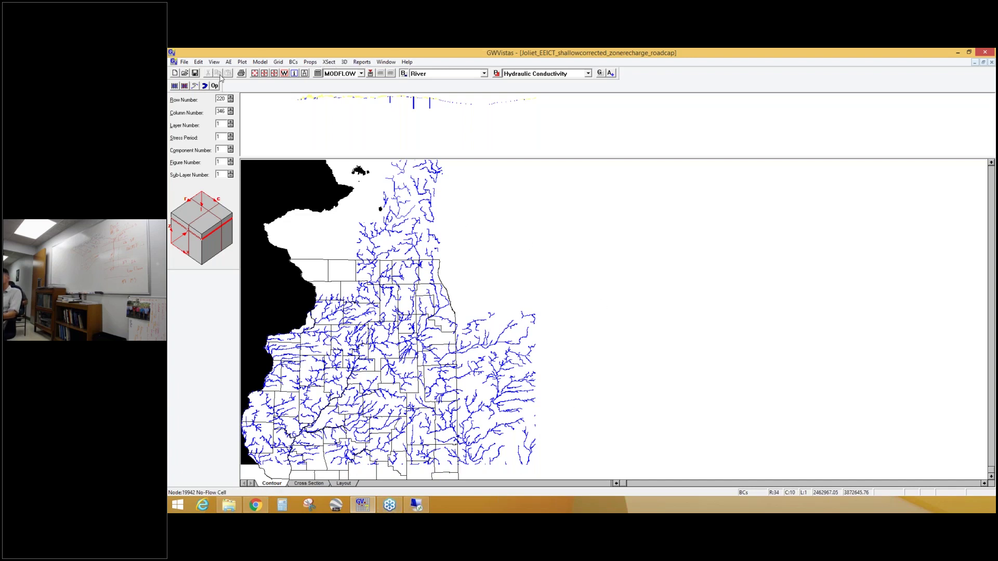
# Examine the initial head location choices and the head file in the MODFLOW package options, leaving the settings unchanged
pyautogui.click(260, 61)
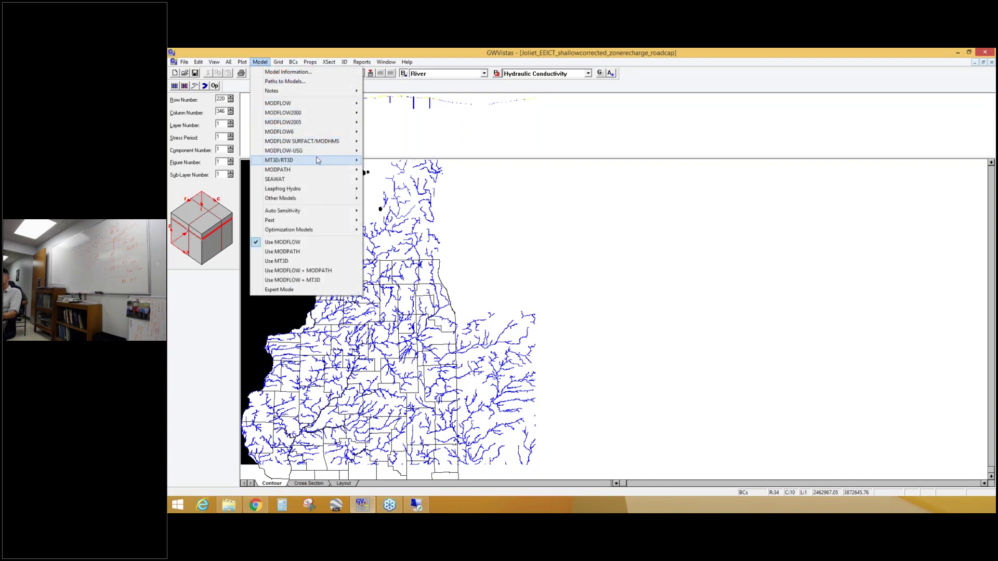
pyautogui.moveTo(329, 157)
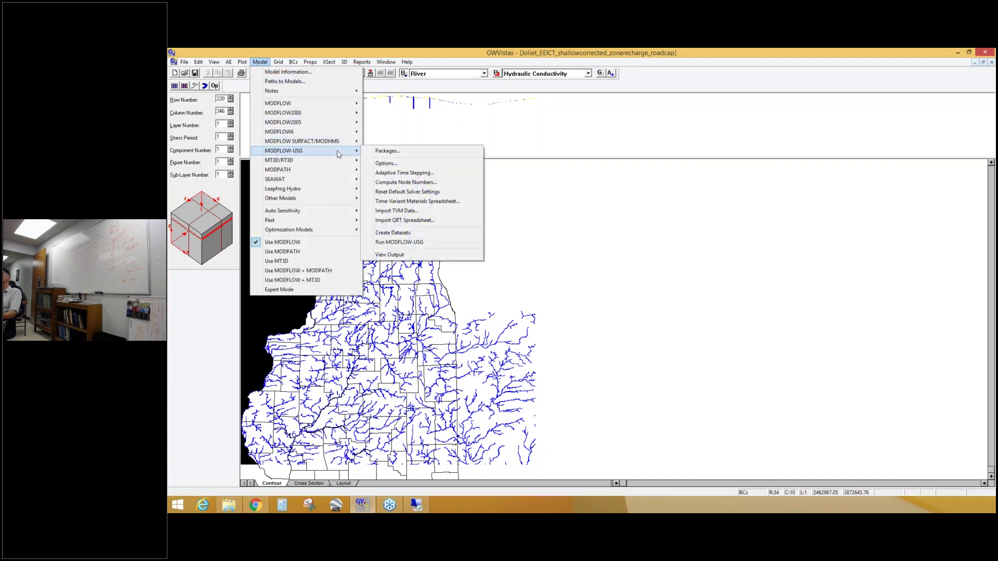
pyautogui.moveTo(333, 103)
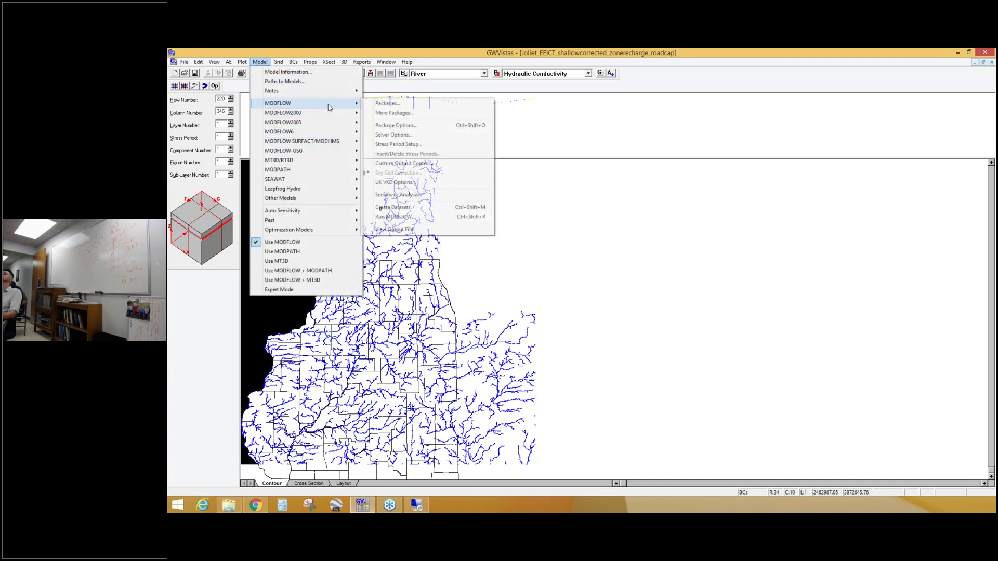
pyautogui.click(404, 126)
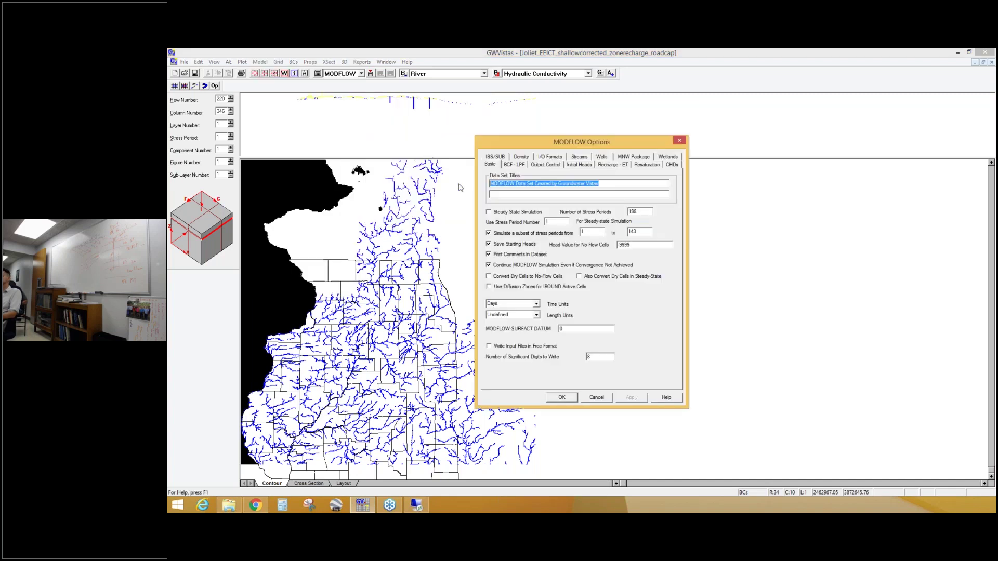
pyautogui.click(579, 165)
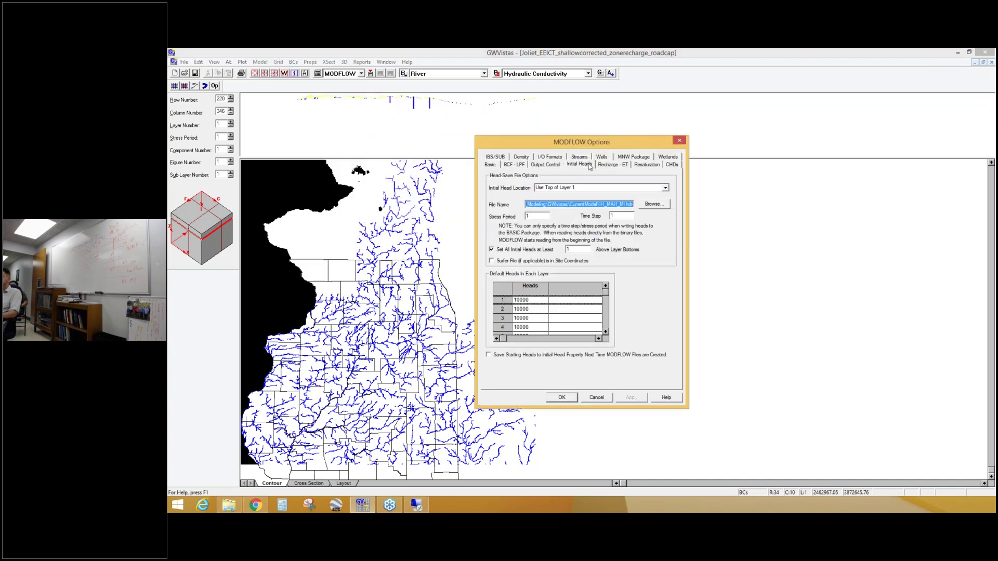
pyautogui.click(577, 187)
pyautogui.click(580, 188)
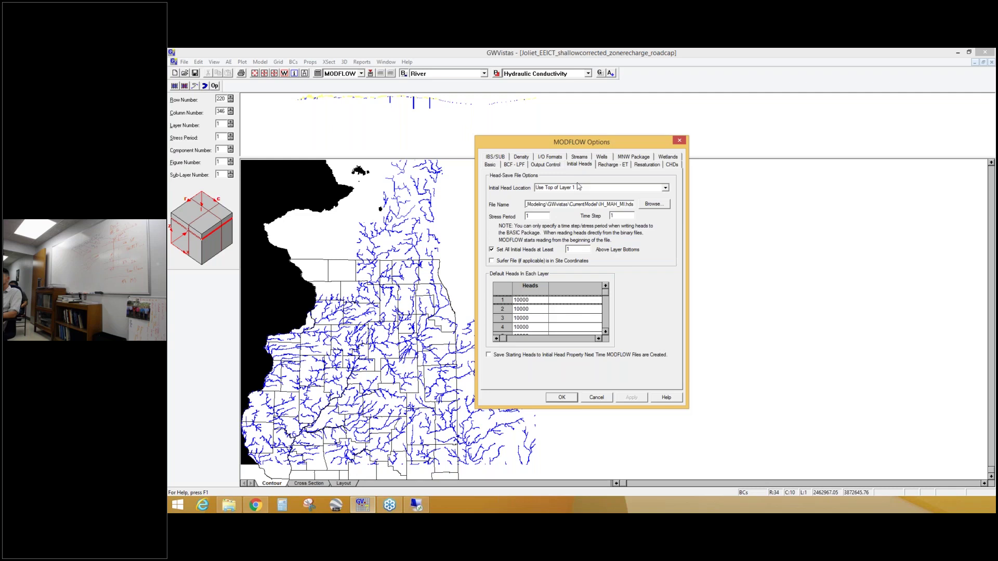
pyautogui.click(665, 188)
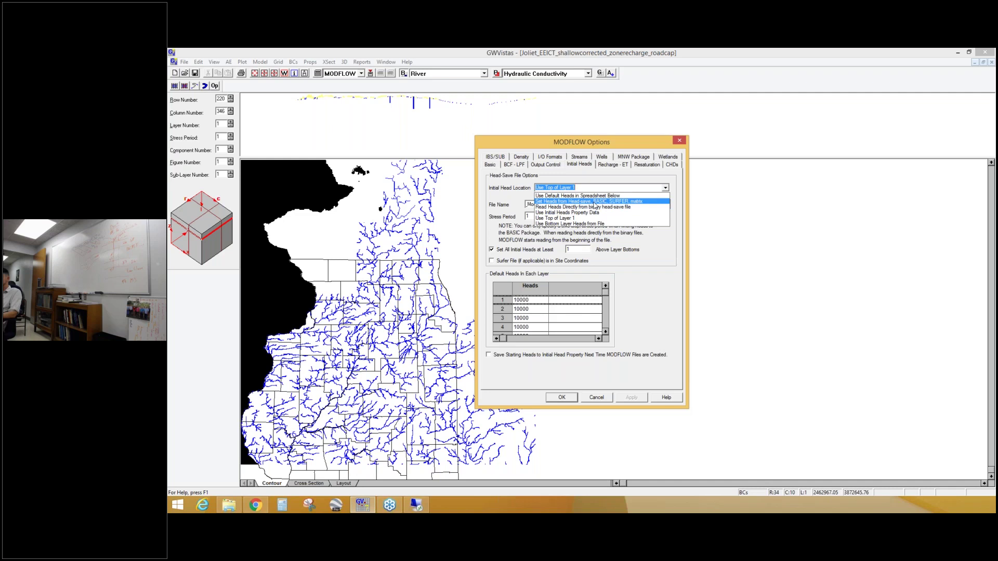
pyautogui.click(510, 204)
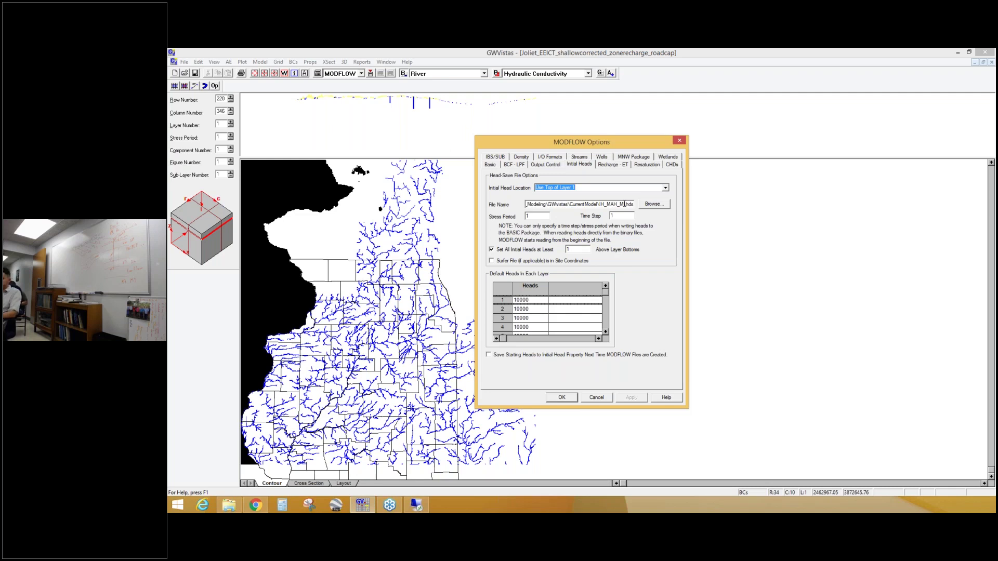
pyautogui.click(597, 398)
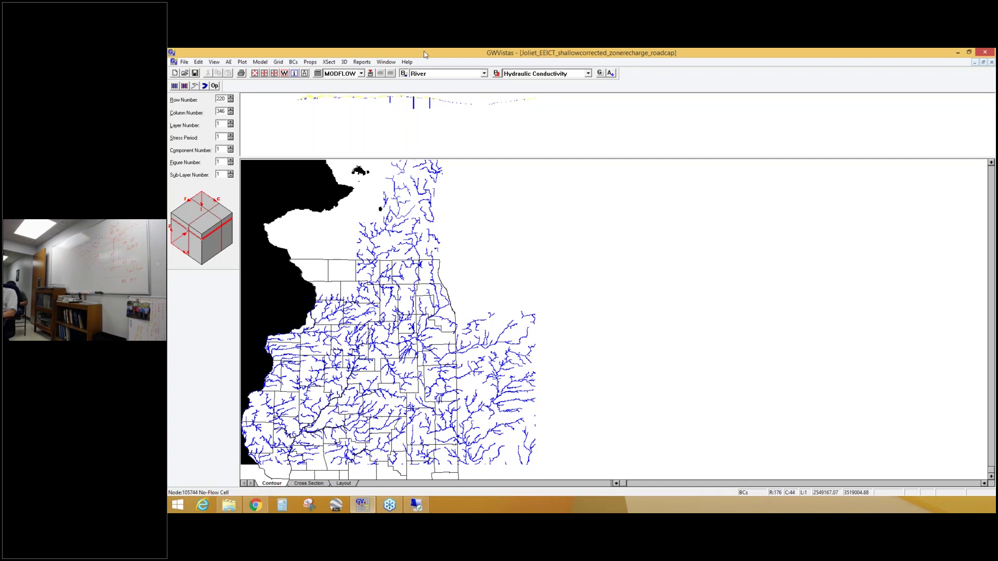
# Check which map files are loaded as map overlays, reading the first overlay's file path through to its end
pyautogui.click(185, 66)
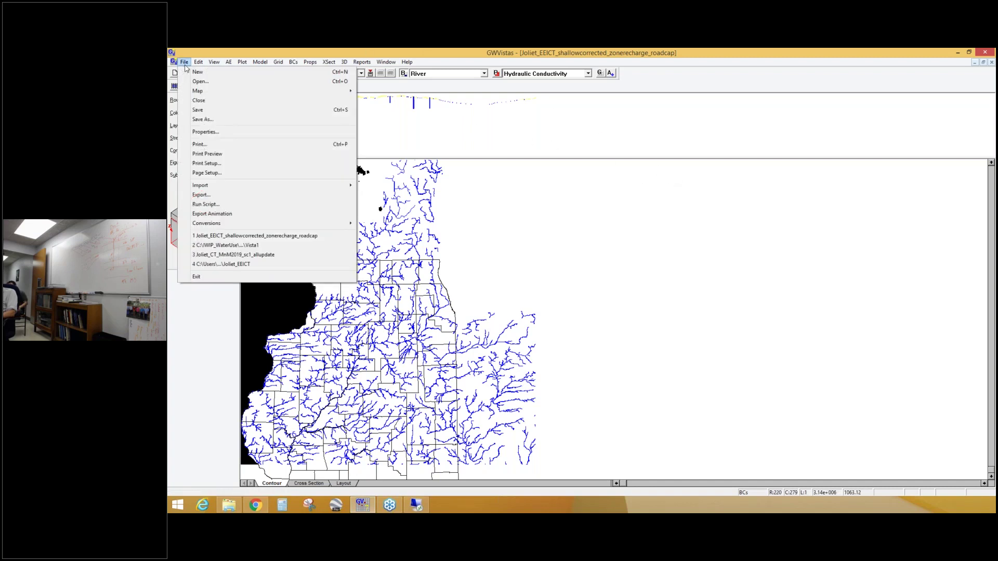
pyautogui.moveTo(193, 92)
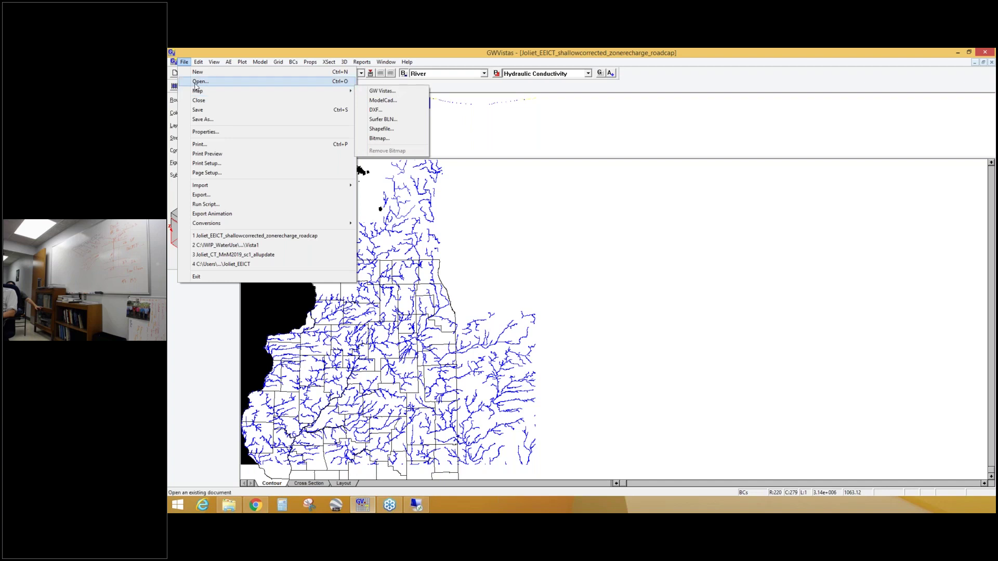
pyautogui.moveTo(250, 63)
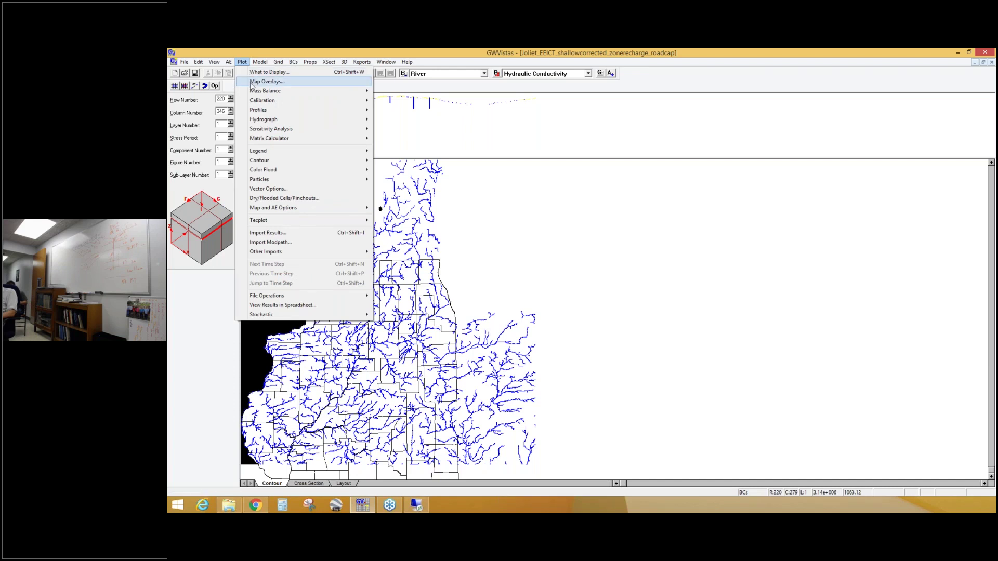
pyautogui.click(267, 82)
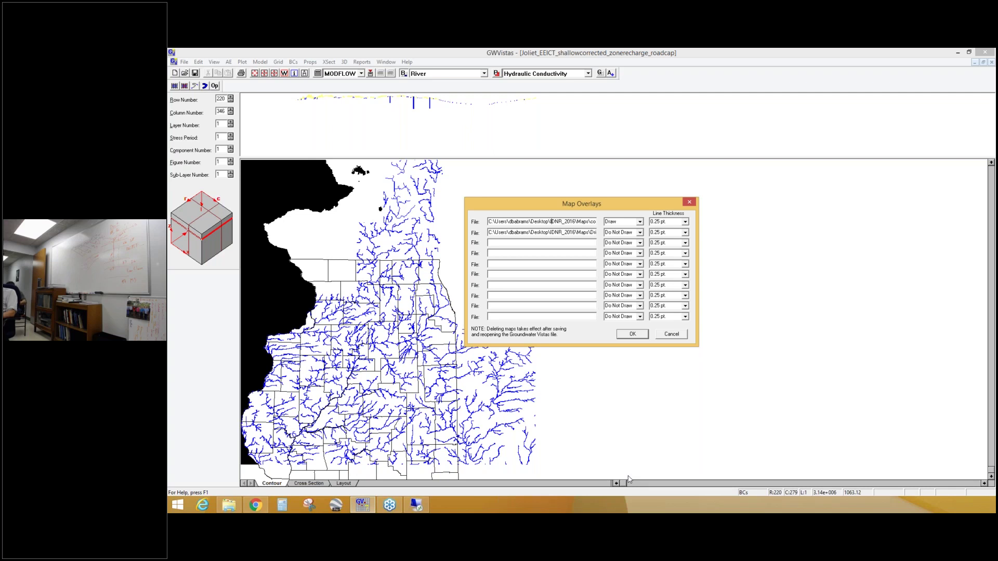
pyautogui.press('Right')
pyautogui.press('Right')
pyautogui.press('Right')
pyautogui.press('Right')
pyautogui.press('Right')
pyautogui.press('Right')
pyautogui.press('Right')
pyautogui.press('Right')
pyautogui.press('Right')
pyautogui.press('Right')
pyautogui.press('Right')
pyautogui.press('Right')
pyautogui.press('Right')
pyautogui.press('Right')
pyautogui.press('Right')
pyautogui.press('Right')
pyautogui.press('Right')
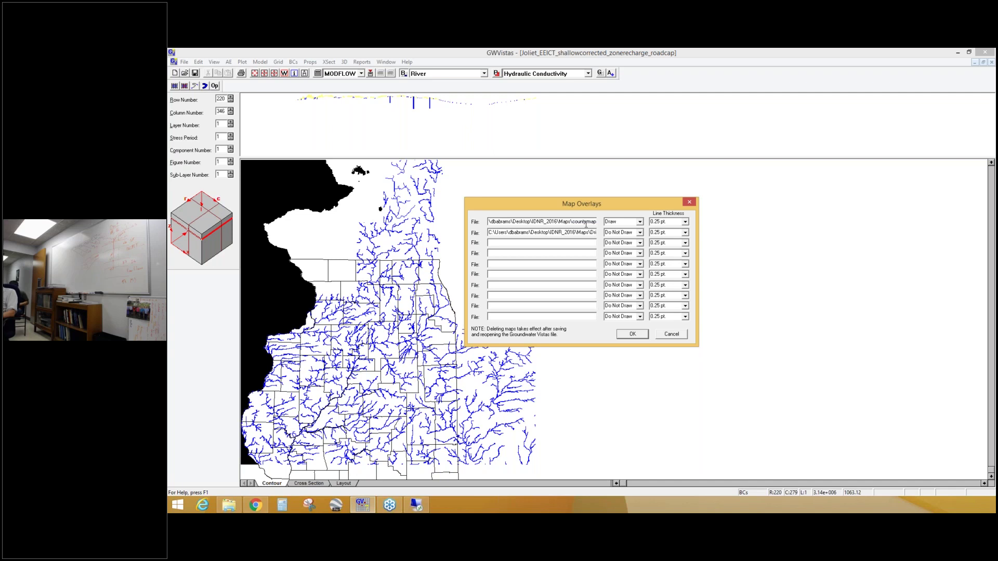
pyautogui.click(641, 335)
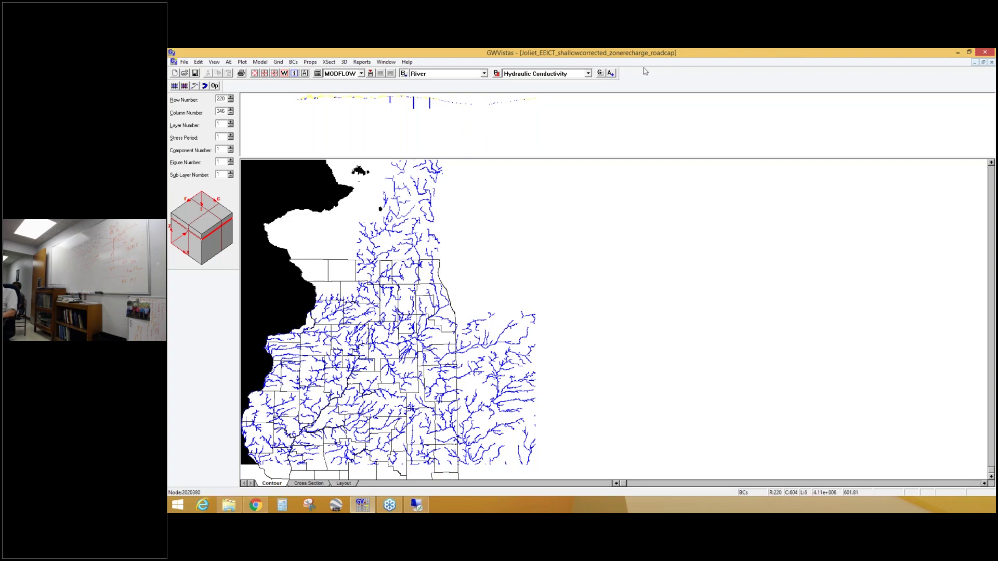
# Switch to File Explorer to show the Uptodatemodel folder, then bring the reduced Groundwater Vistas window back over it
pyautogui.doubleClick(630, 53)
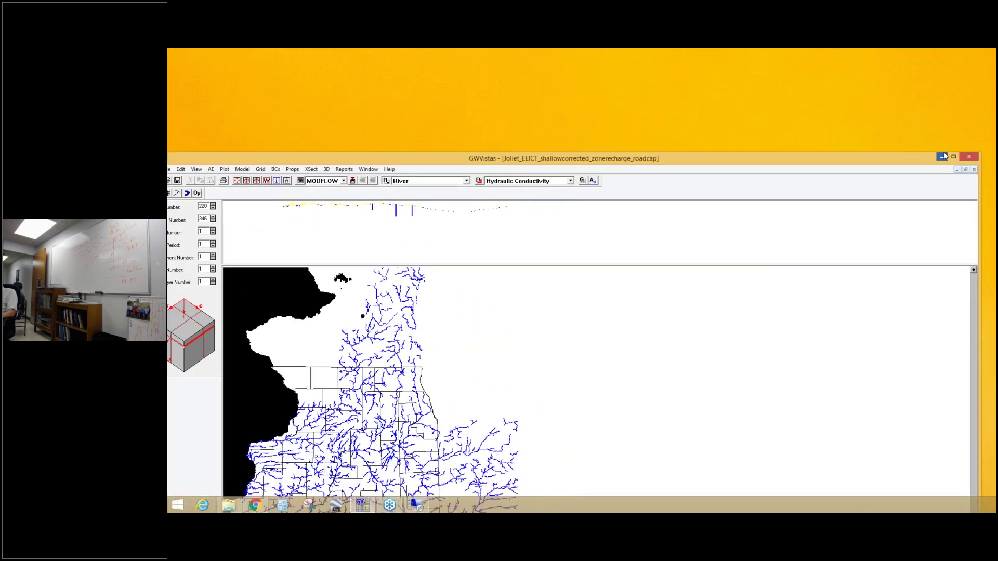
pyautogui.click(942, 156)
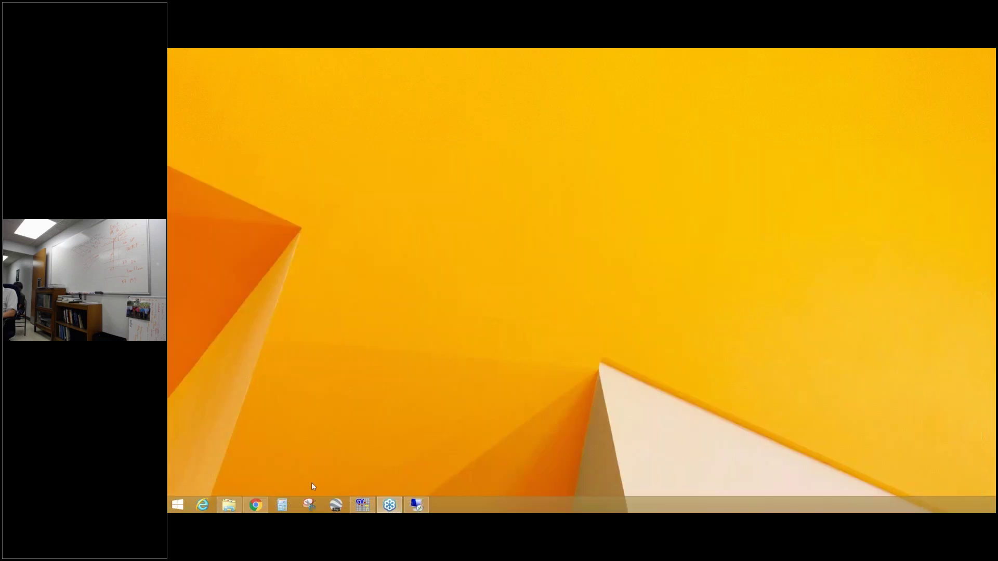
pyautogui.click(227, 506)
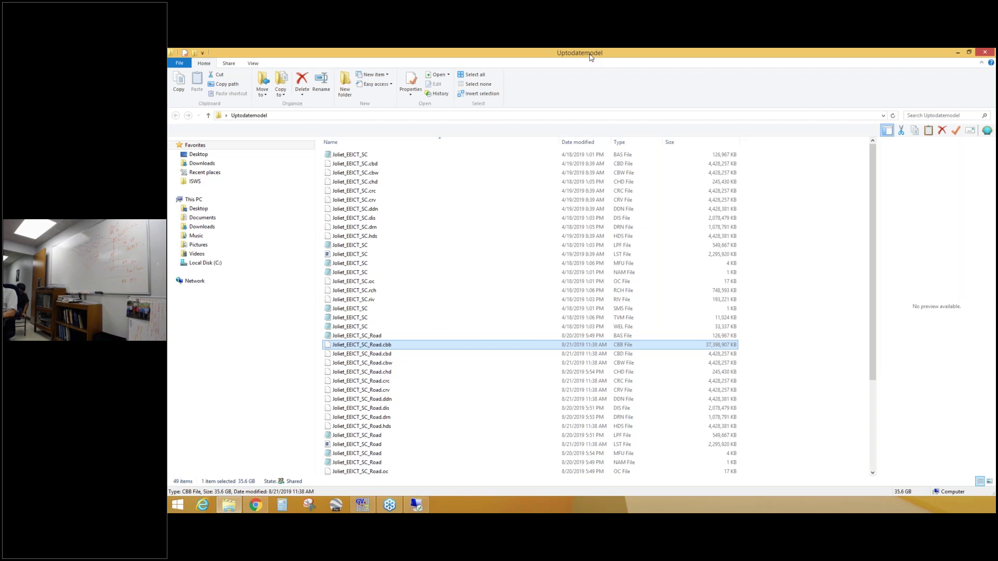
pyautogui.click(367, 503)
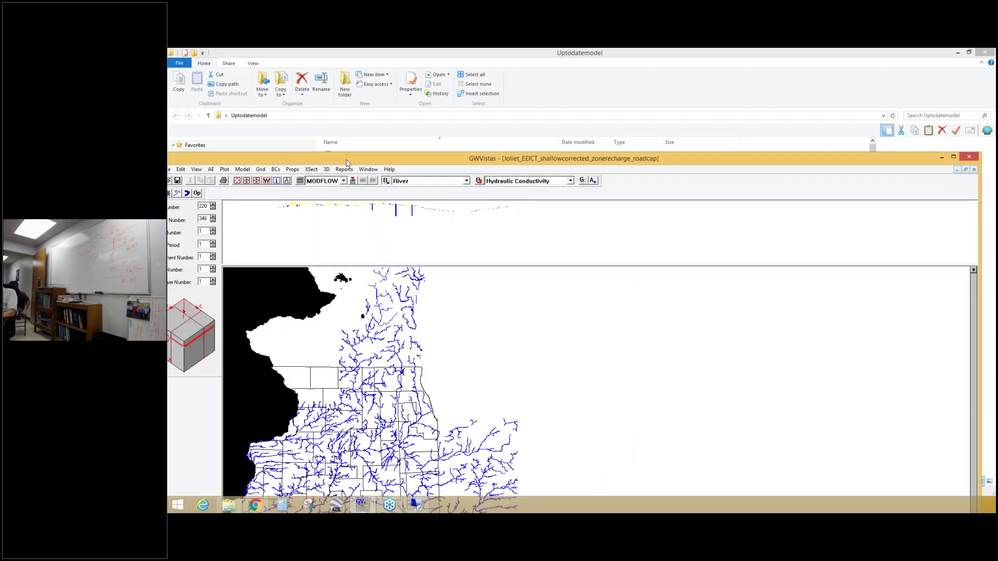
pyautogui.moveTo(358, 153); pyautogui.dragTo(392, 103)
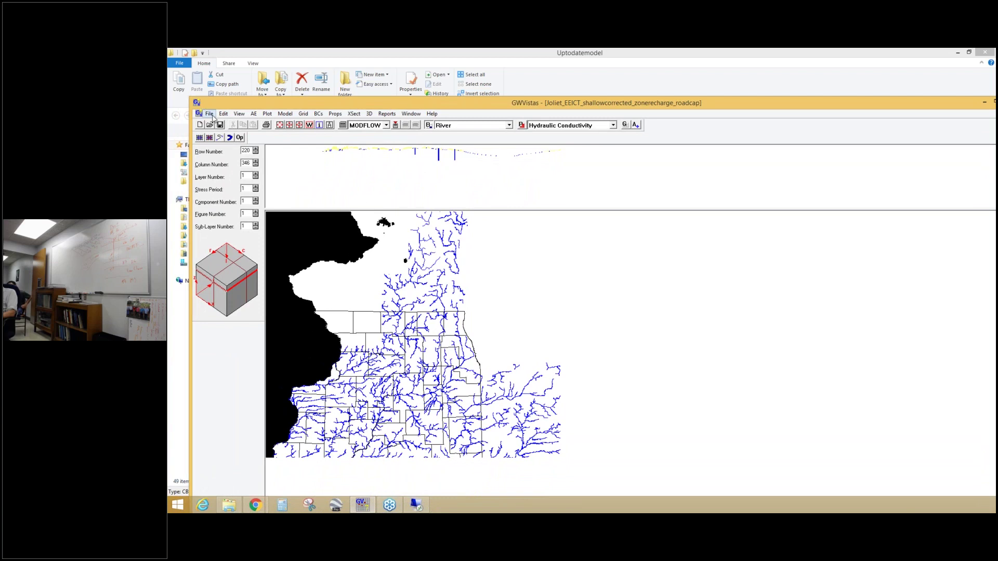
# Look through the Groundwater Vistas files available in the Uptodatemodel folder, selecting Joliet_EEICT_SC_ZoneR_Kzonese_roadcap without opening it
pyautogui.click(210, 114)
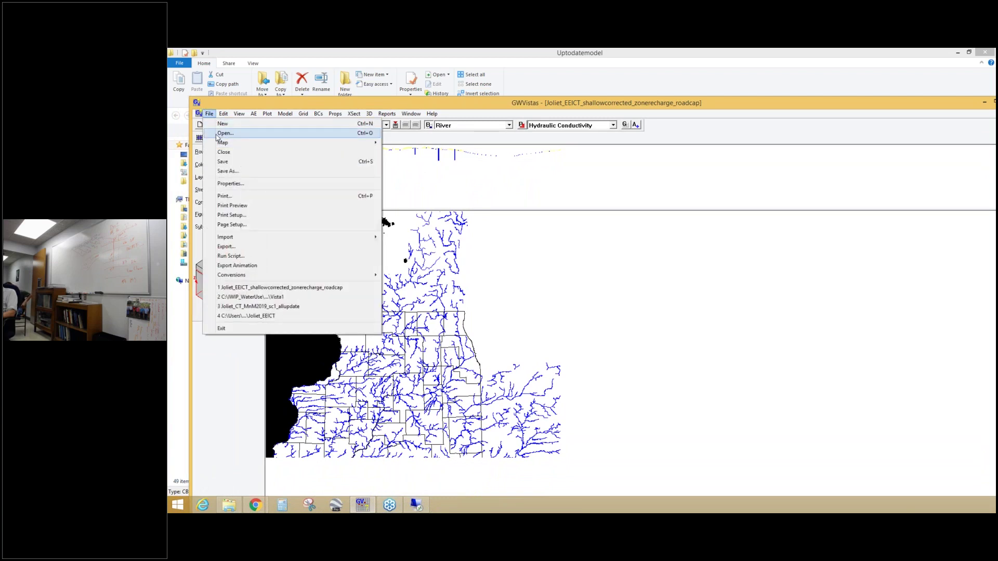
pyautogui.click(219, 134)
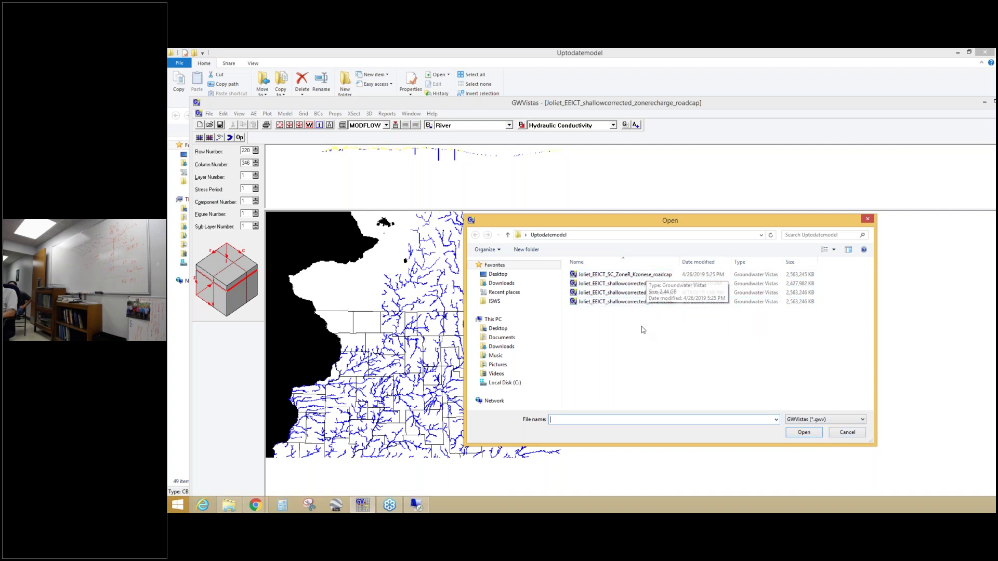
pyautogui.click(616, 276)
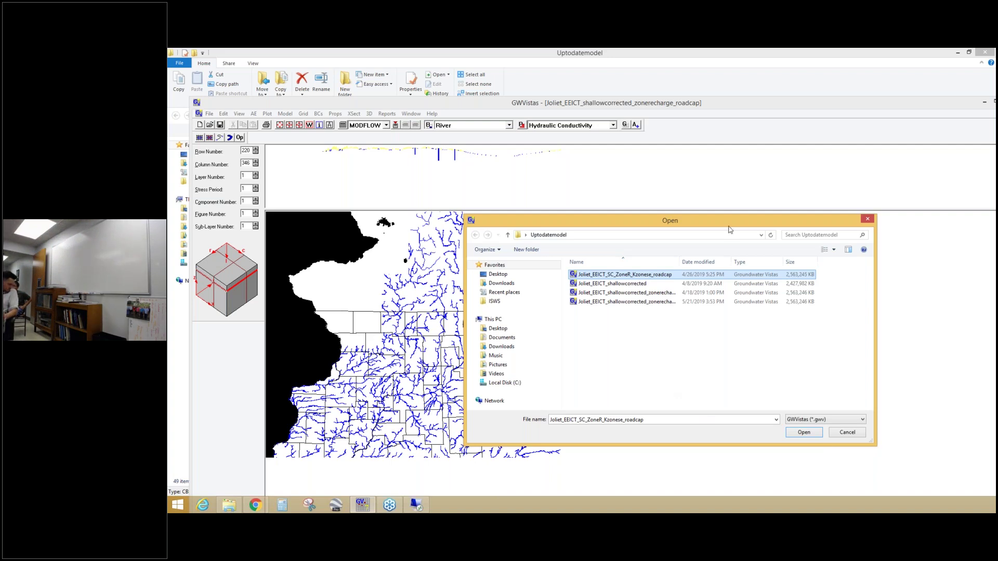
pyautogui.click(209, 115)
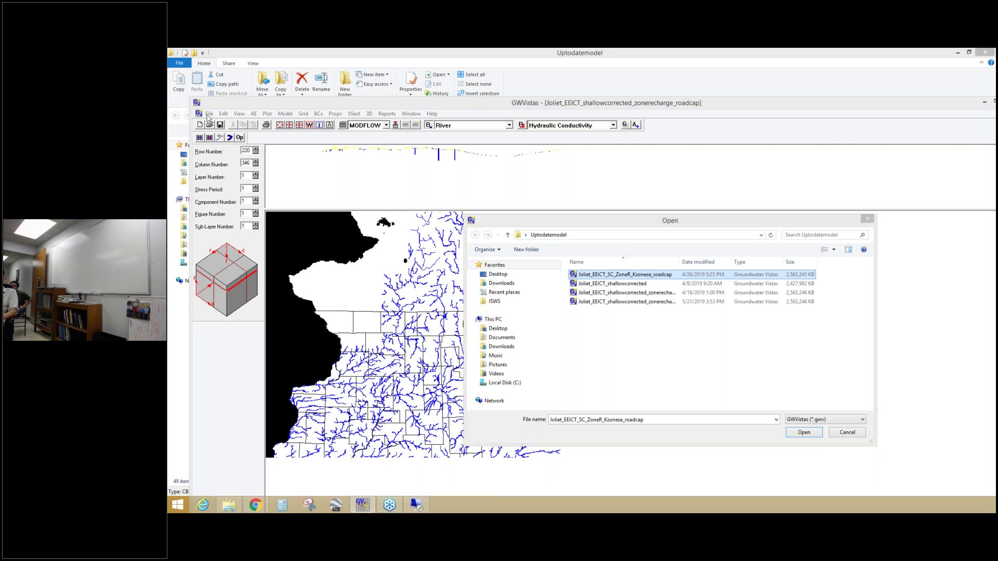
pyautogui.click(867, 220)
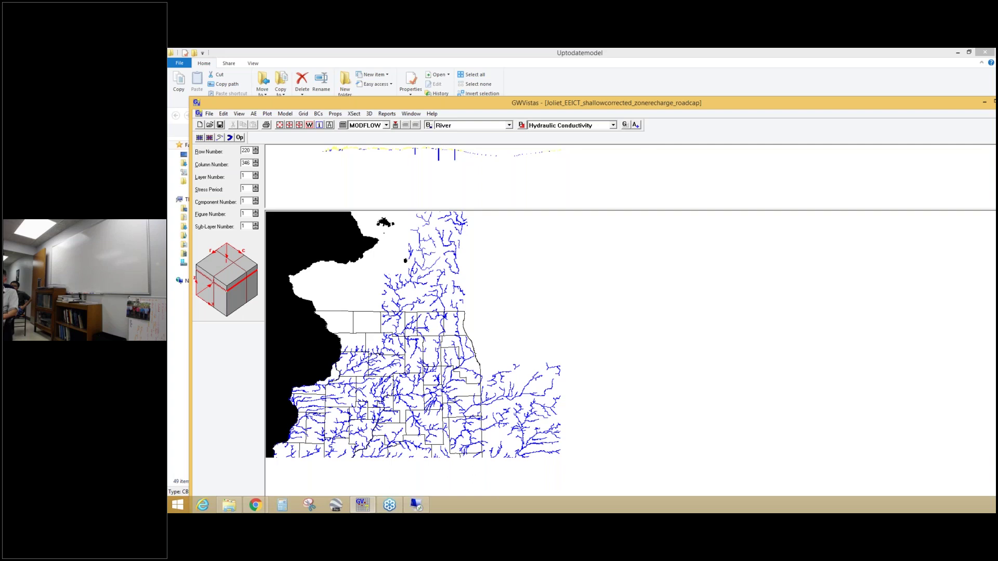
# Reduce the Uptodatemodel folder window, return to Groundwater Vistas and display the map overlay file paths again
pyautogui.doubleClick(633, 53)
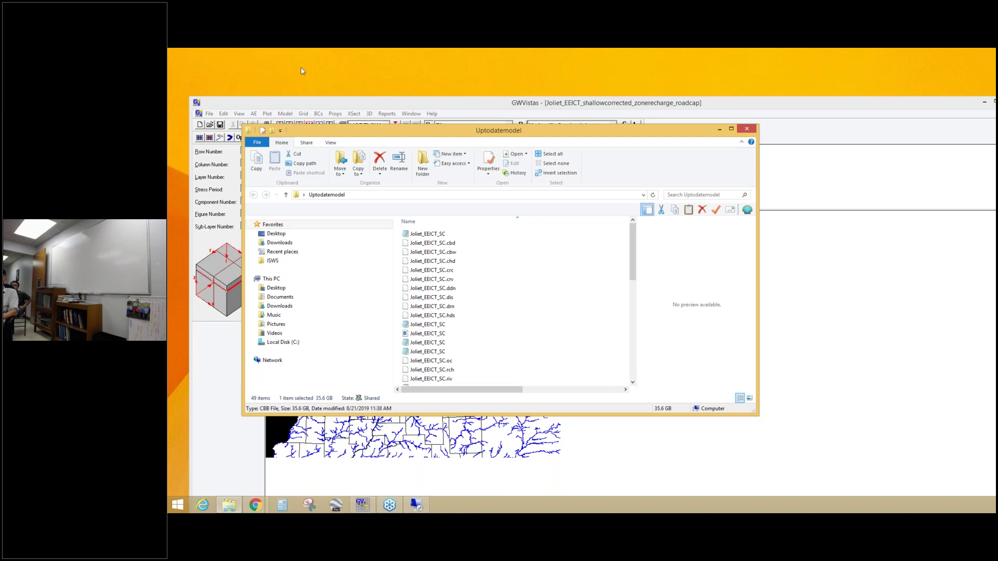
pyautogui.click(479, 105)
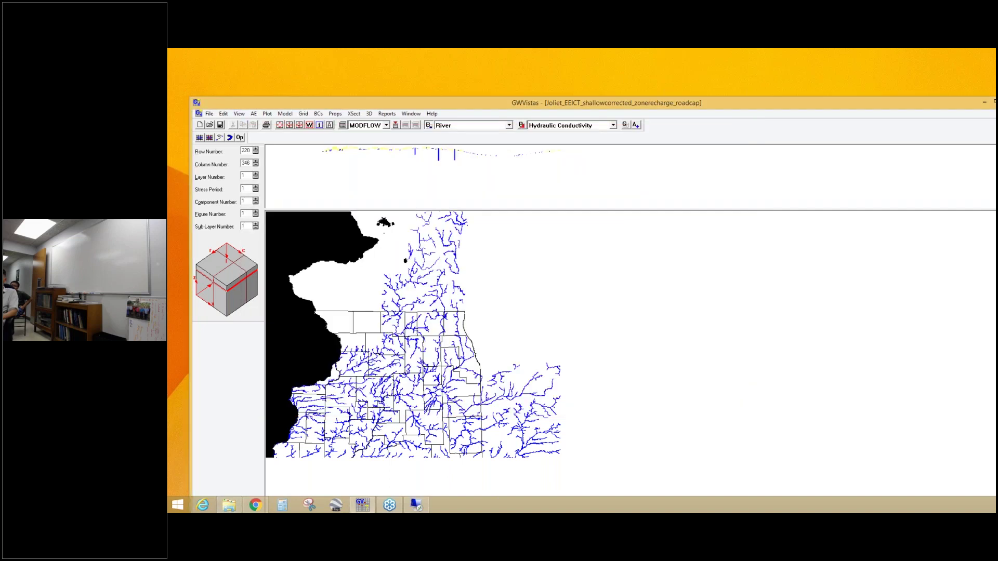
pyautogui.click(209, 113)
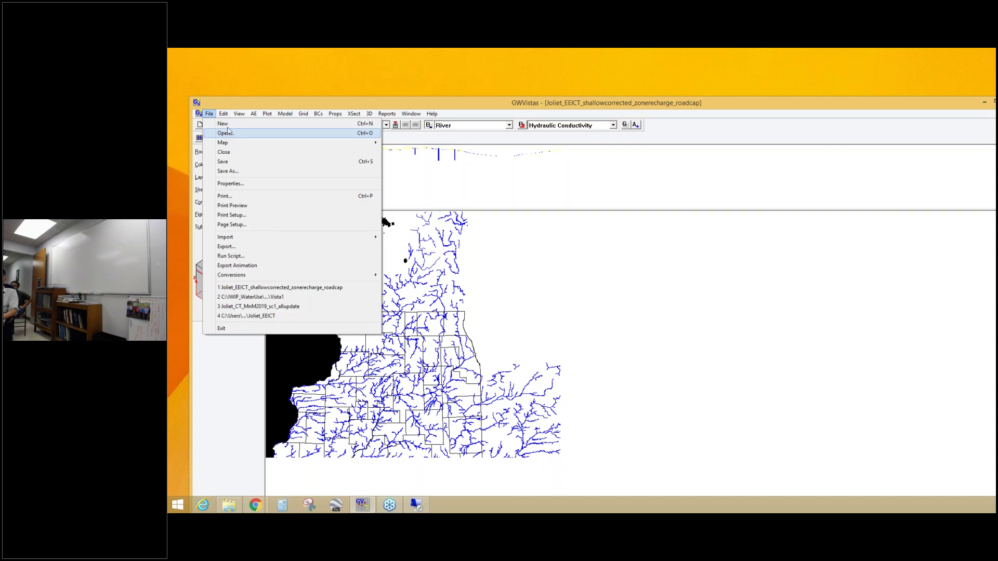
pyautogui.click(267, 113)
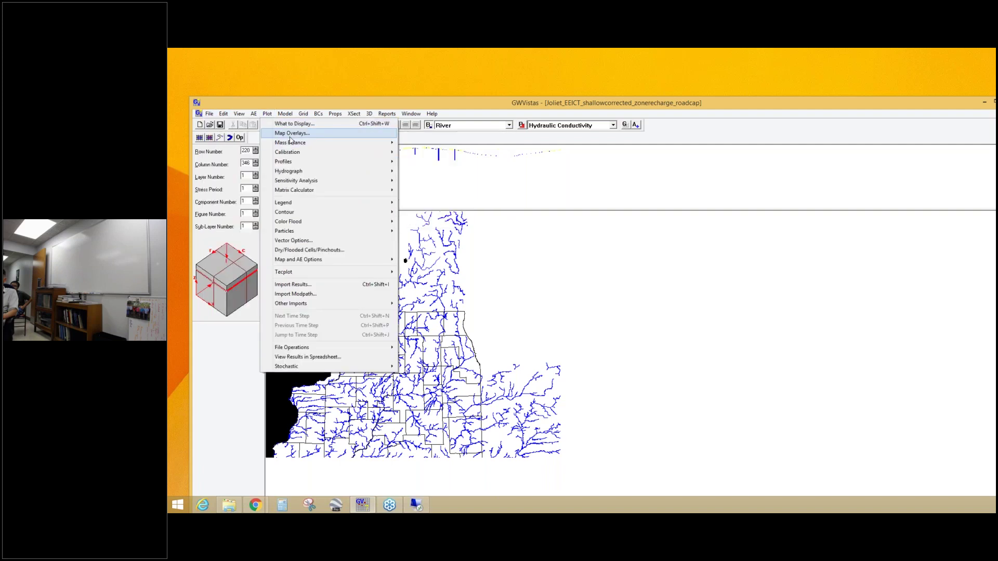
pyautogui.click(291, 133)
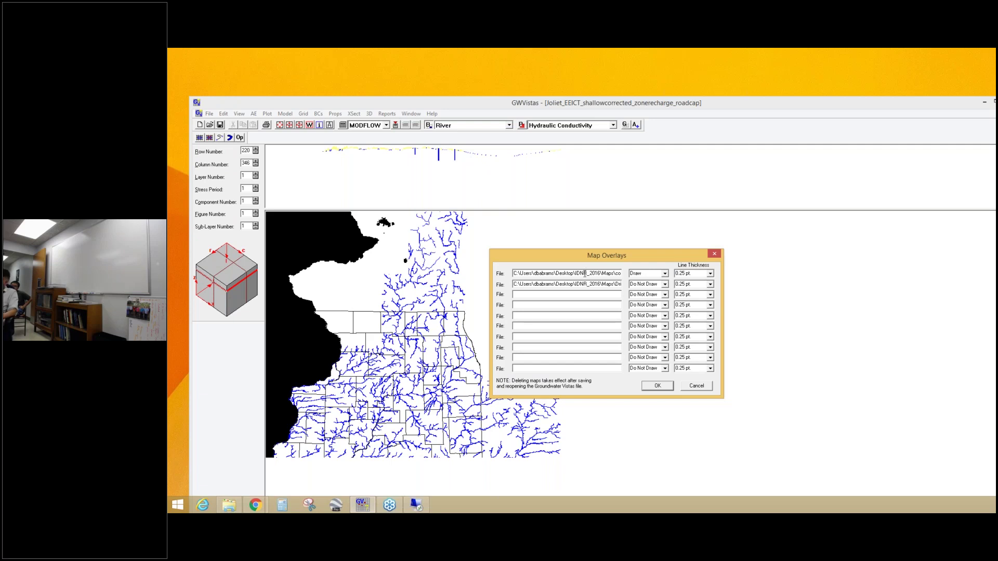
# Switch to File Explorer, open the Maps folder inside IDNR_2016 and display its sharing options
pyautogui.doubleClick(483, 91)
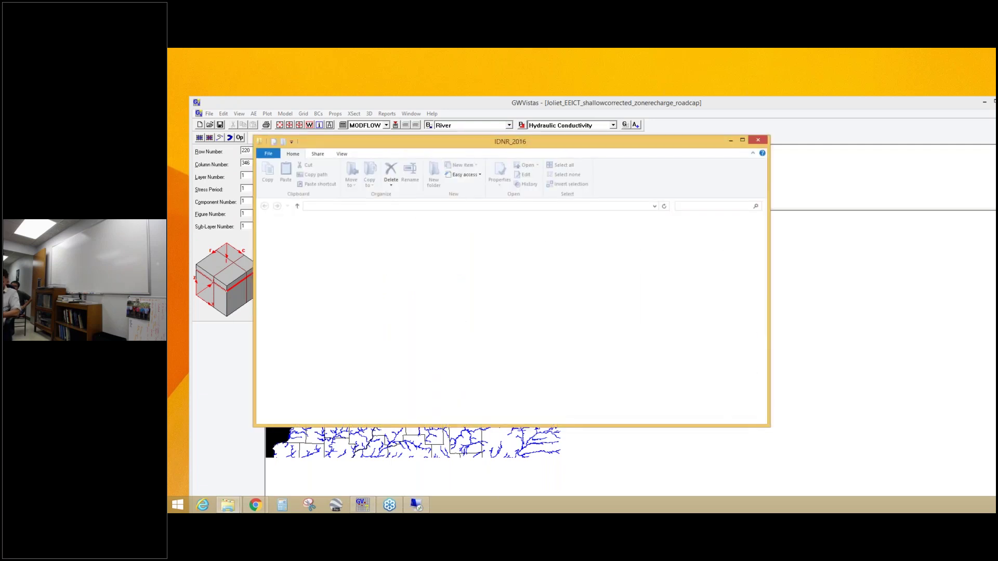
pyautogui.click(487, 262)
pyautogui.doubleClick(488, 262)
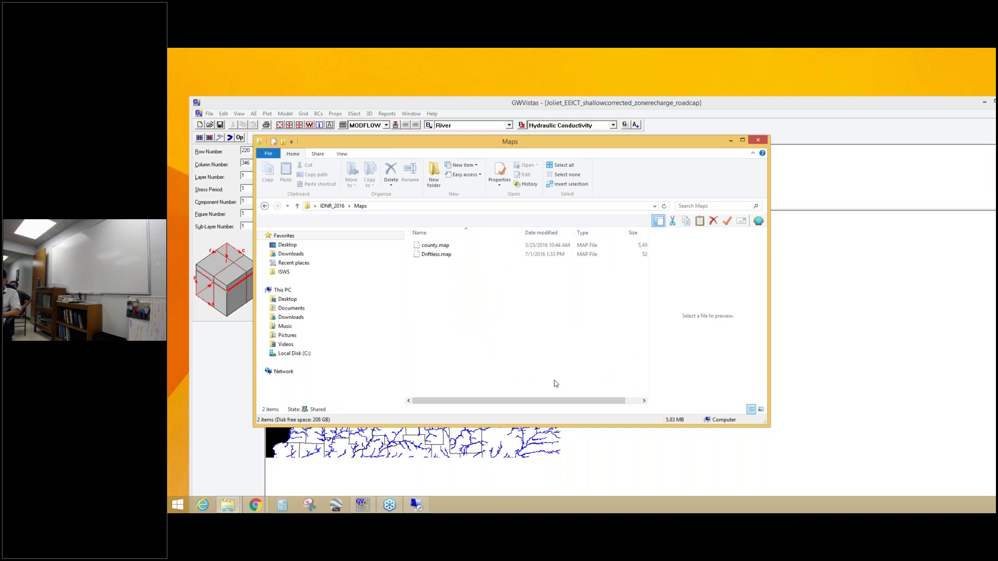
pyautogui.click(322, 156)
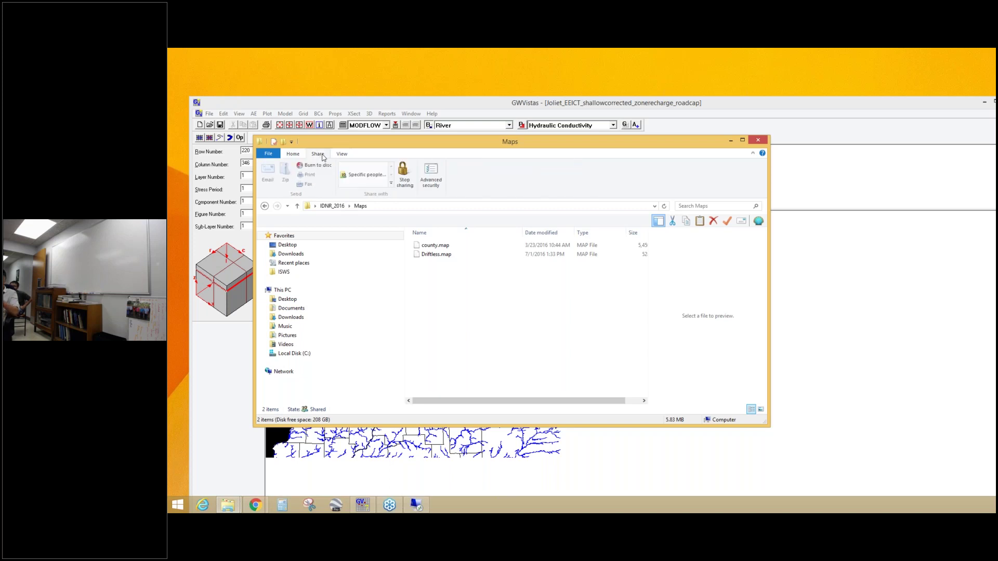
# Copy the Groundwater Vistas file Joliet_EEICT_SC_ZoneR_Kzonese_roadcap from the Uptodatemodel folder into the Maps folder of IDNR_2016
pyautogui.click(359, 176)
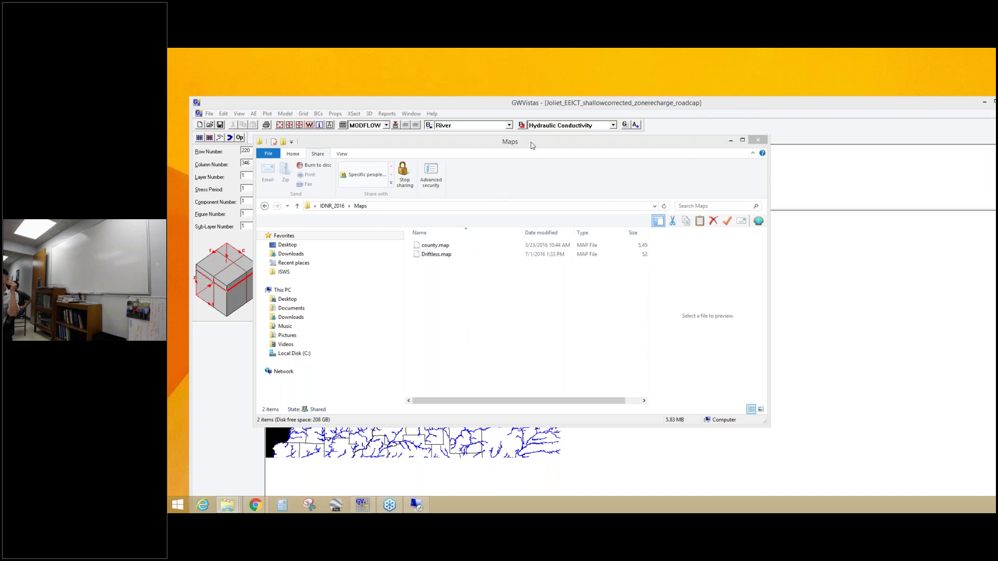
pyautogui.moveTo(523, 149); pyautogui.dragTo(620, 148)
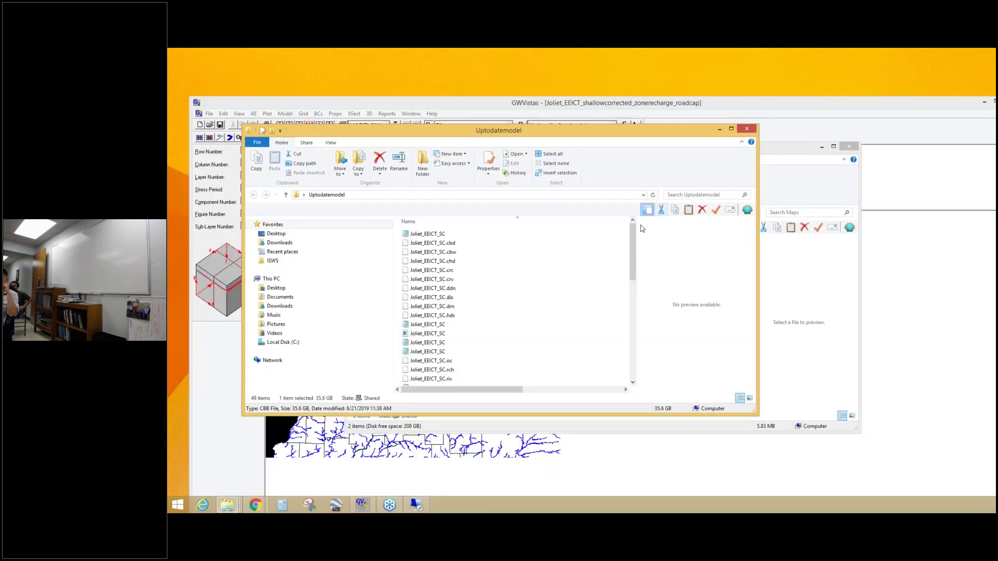
pyautogui.scroll(-3, 630, 250)
pyautogui.moveTo(629, 261); pyautogui.dragTo(626, 341)
pyautogui.click(503, 323)
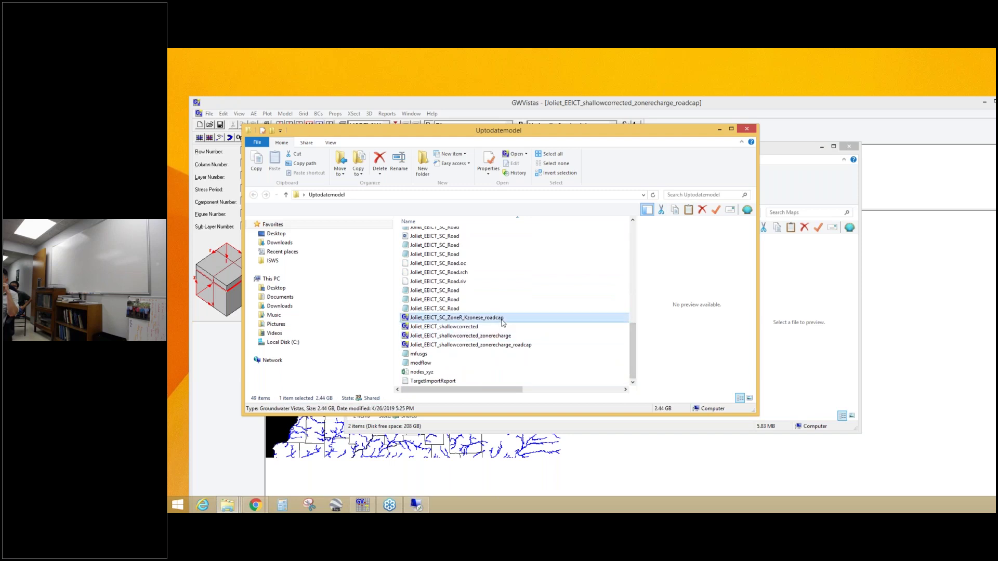
pyautogui.rightClick(503, 322)
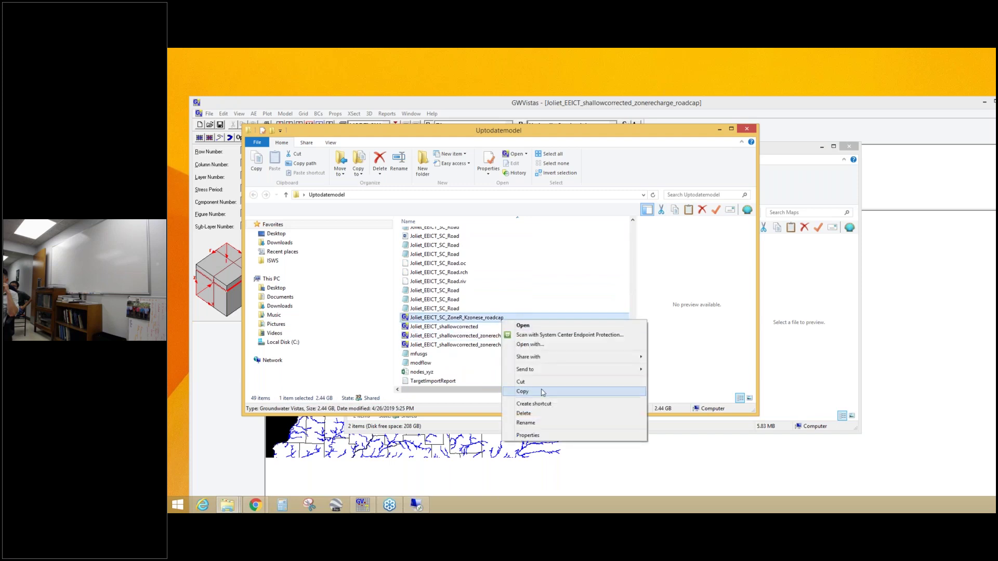
pyautogui.click(540, 394)
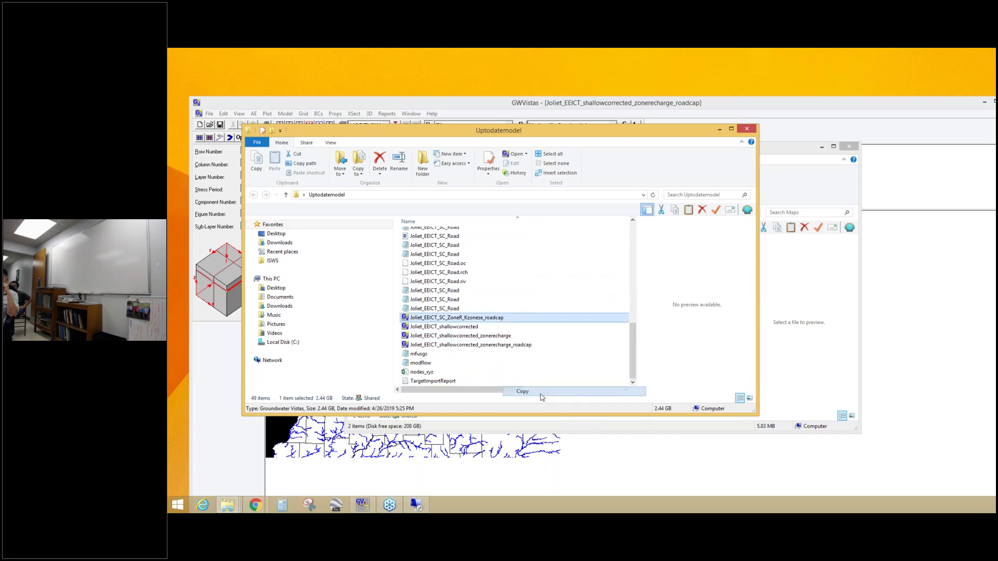
pyautogui.click(719, 130)
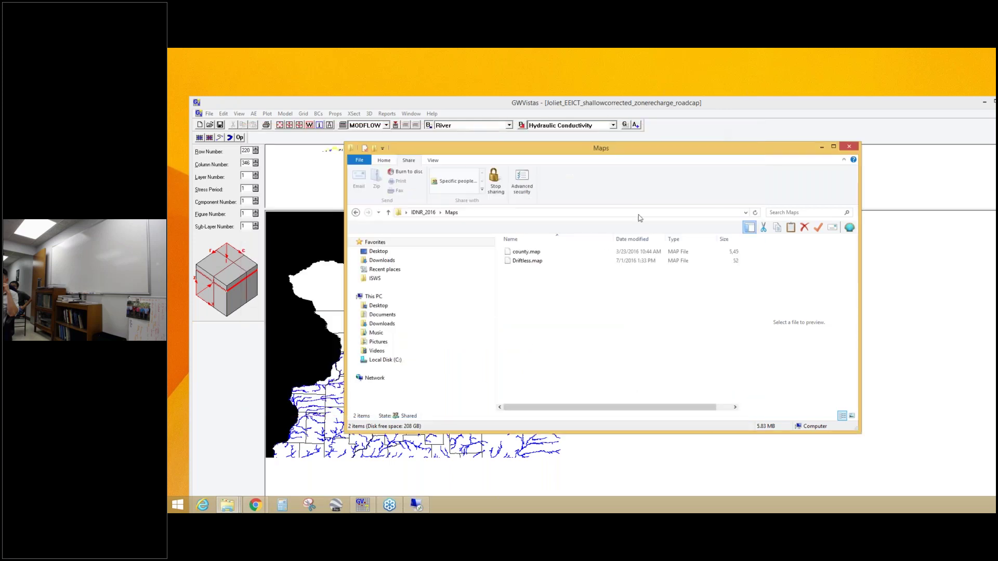
pyautogui.rightClick(538, 287)
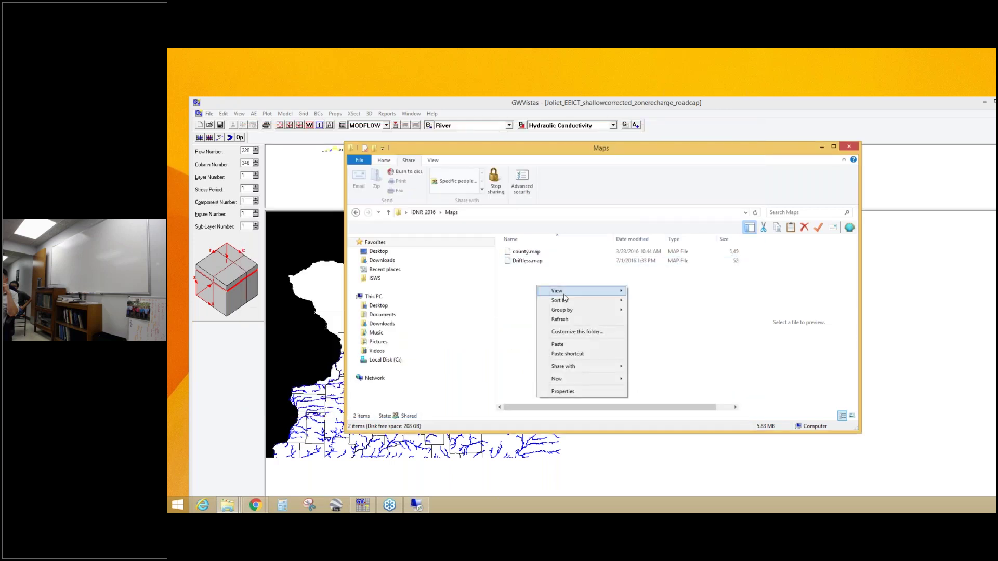
pyautogui.click(572, 344)
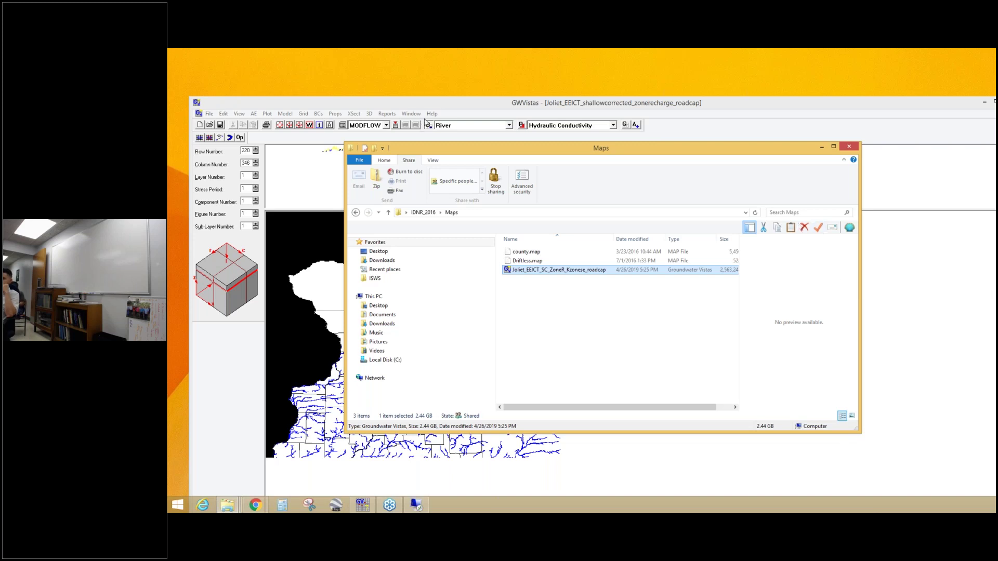
# Return to Groundwater Vistas and examine the MODFLOW executable path in the paths to model executables, leaving the settings without saving
pyautogui.click(440, 104)
pyautogui.click(714, 253)
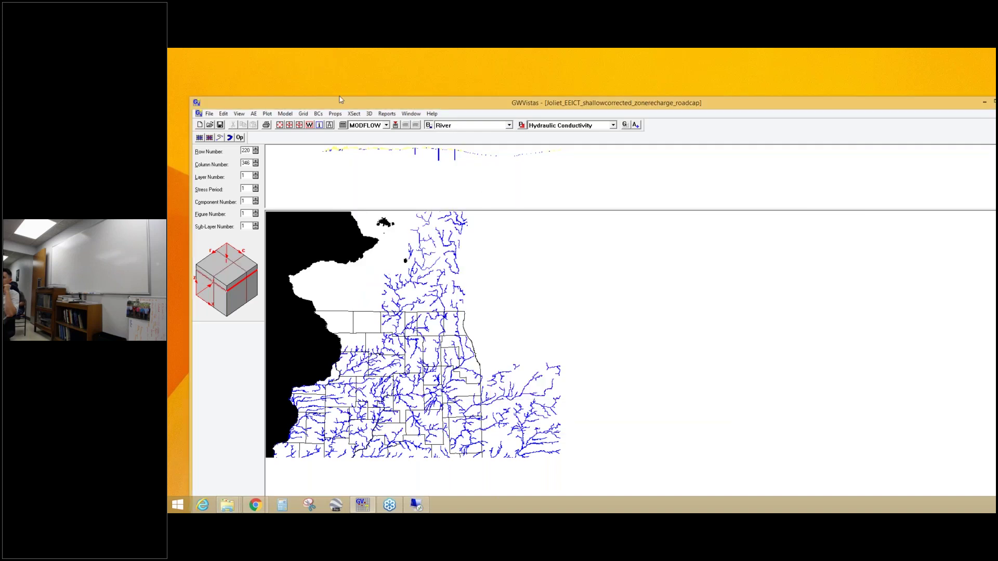
pyautogui.click(294, 115)
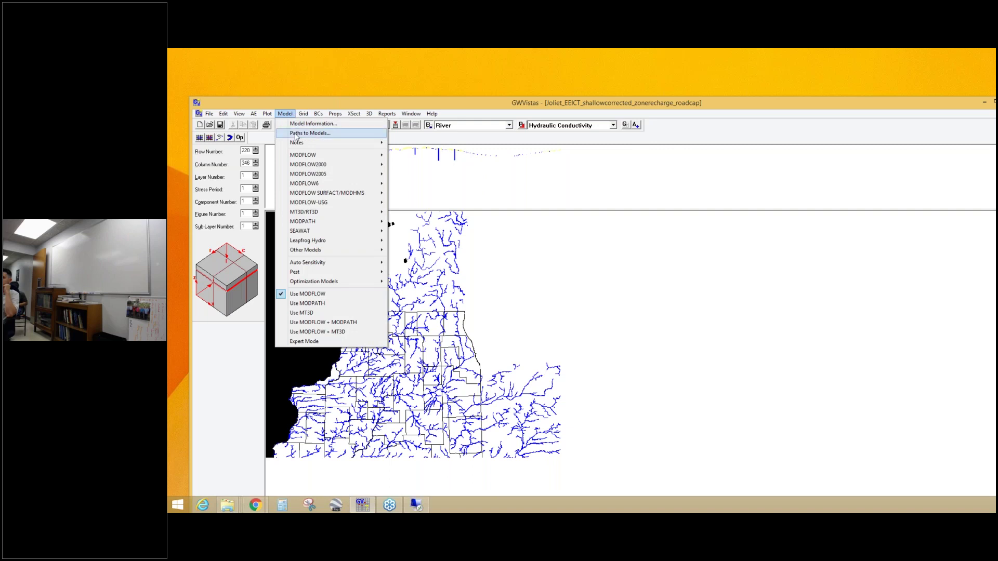
pyautogui.click(296, 133)
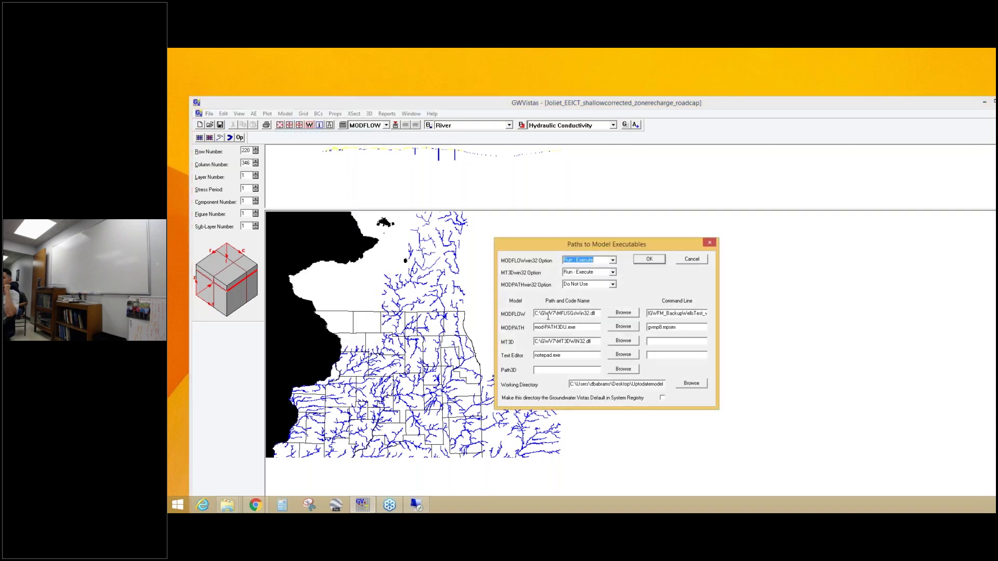
pyautogui.moveTo(556, 314); pyautogui.dragTo(584, 324)
pyautogui.click(596, 314)
pyautogui.moveTo(536, 314); pyautogui.dragTo(556, 316)
pyautogui.click(706, 261)
pyautogui.click(706, 261)
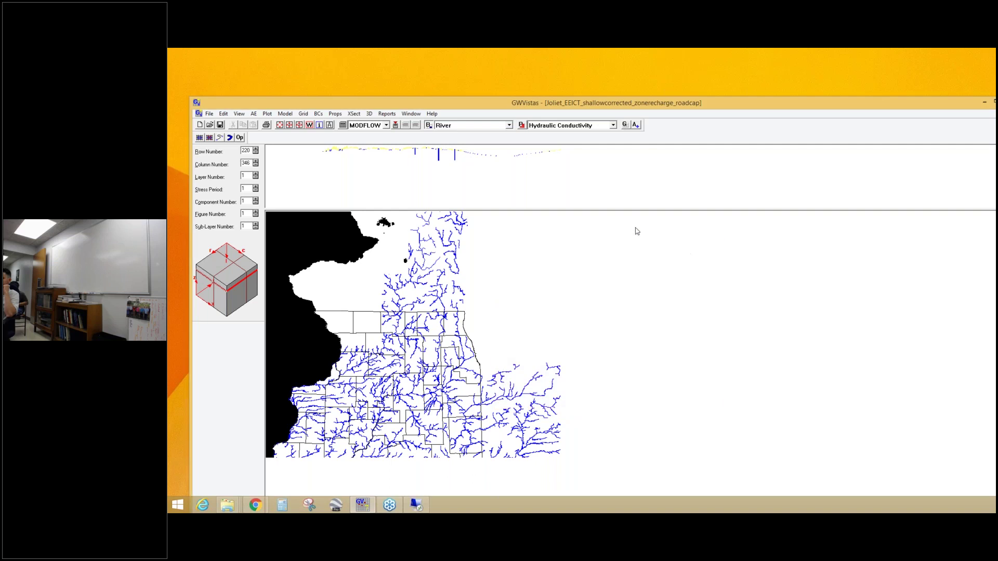
# Reposition the Groundwater Vistas window and start the MODFLOW calculation, choosing to create the datafiles first
pyautogui.moveTo(579, 110); pyautogui.dragTo(552, 86)
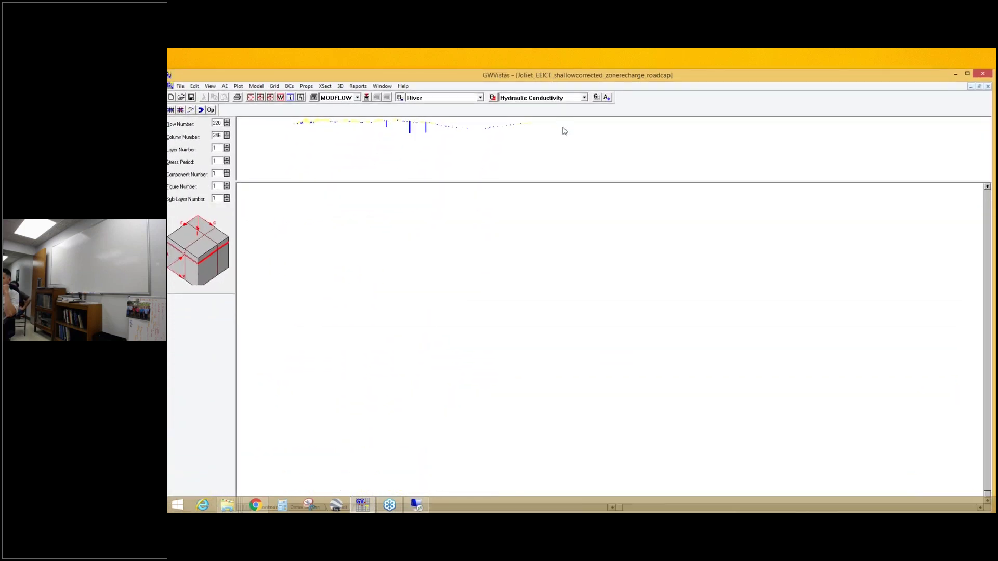
pyautogui.click(253, 98)
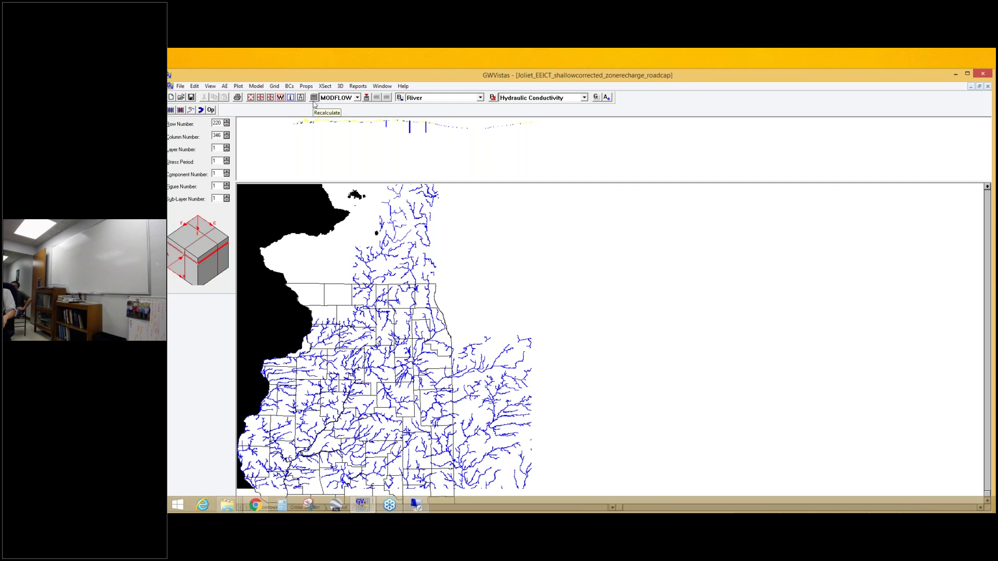
pyautogui.click(314, 98)
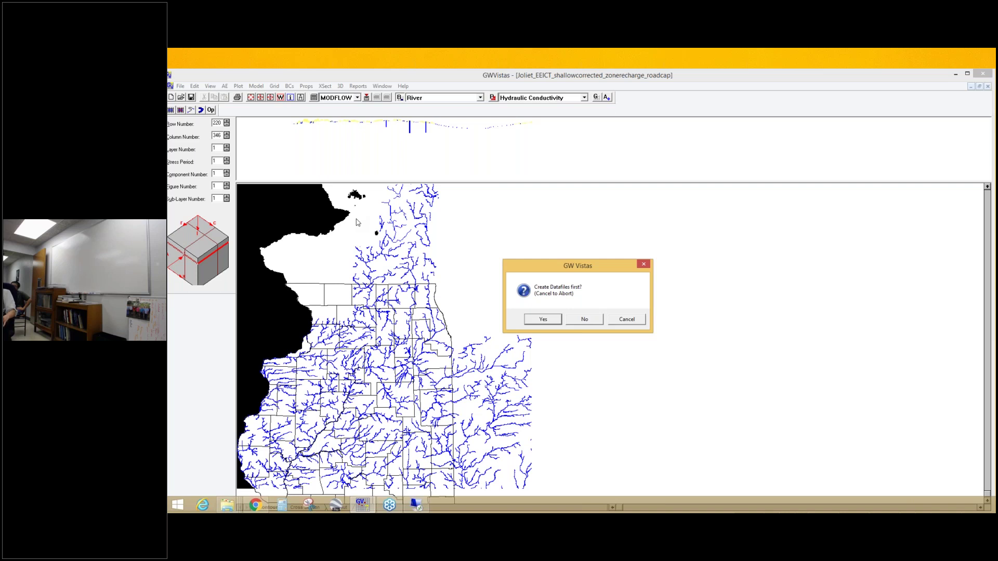
pyautogui.click(542, 319)
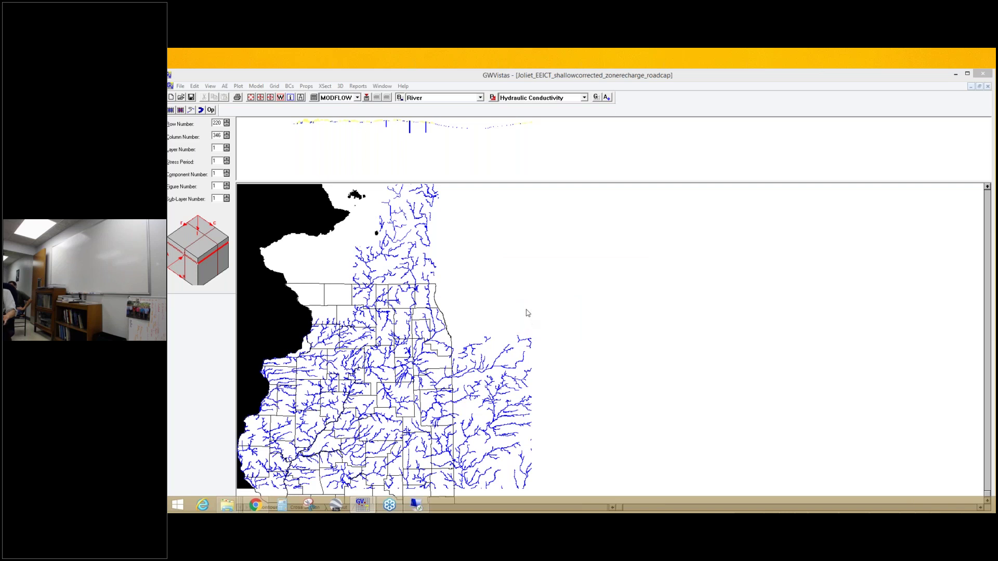